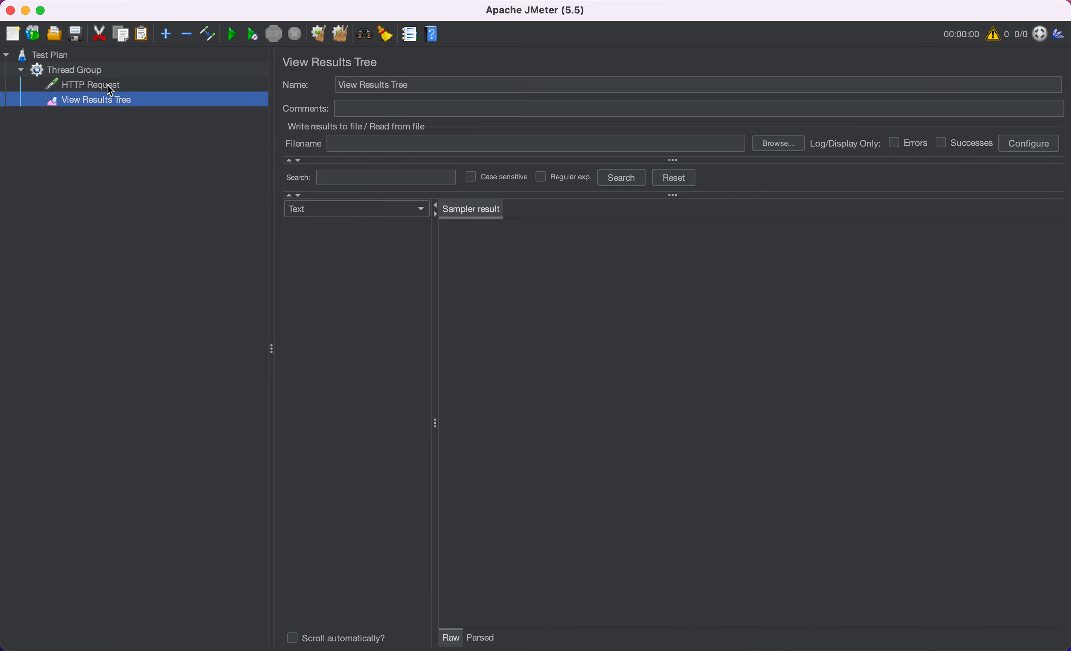
# Step: Add an HTTP Header Manager config element under the HTTP Request sampler
pyautogui.rightClick(111, 91)
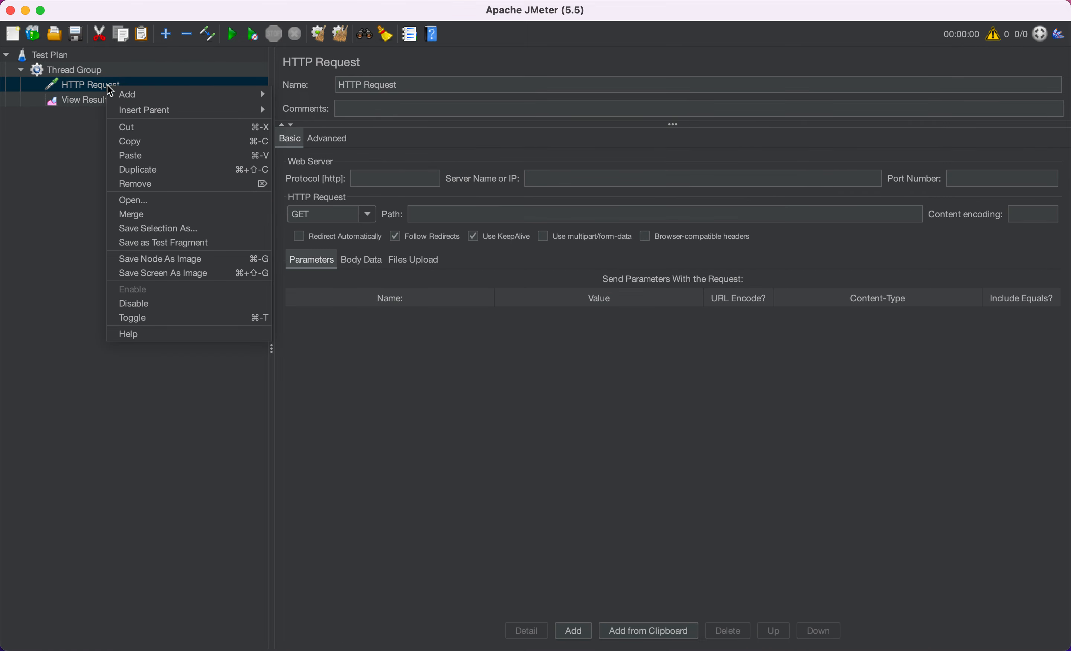
pyautogui.moveTo(148, 93)
pyautogui.moveTo(316, 163)
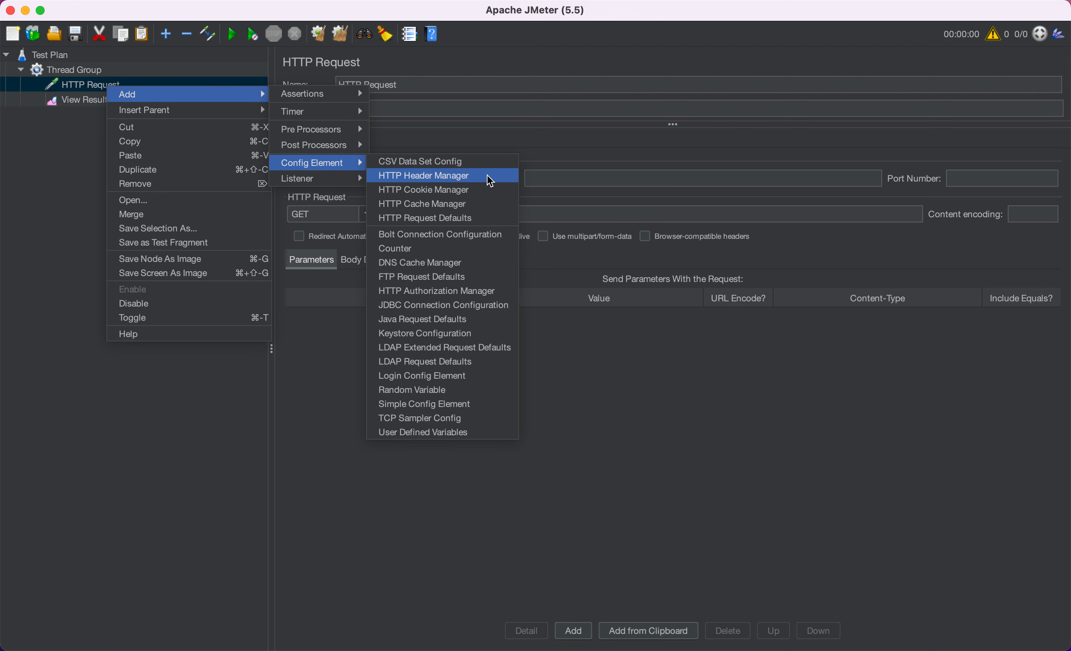
pyautogui.click(490, 180)
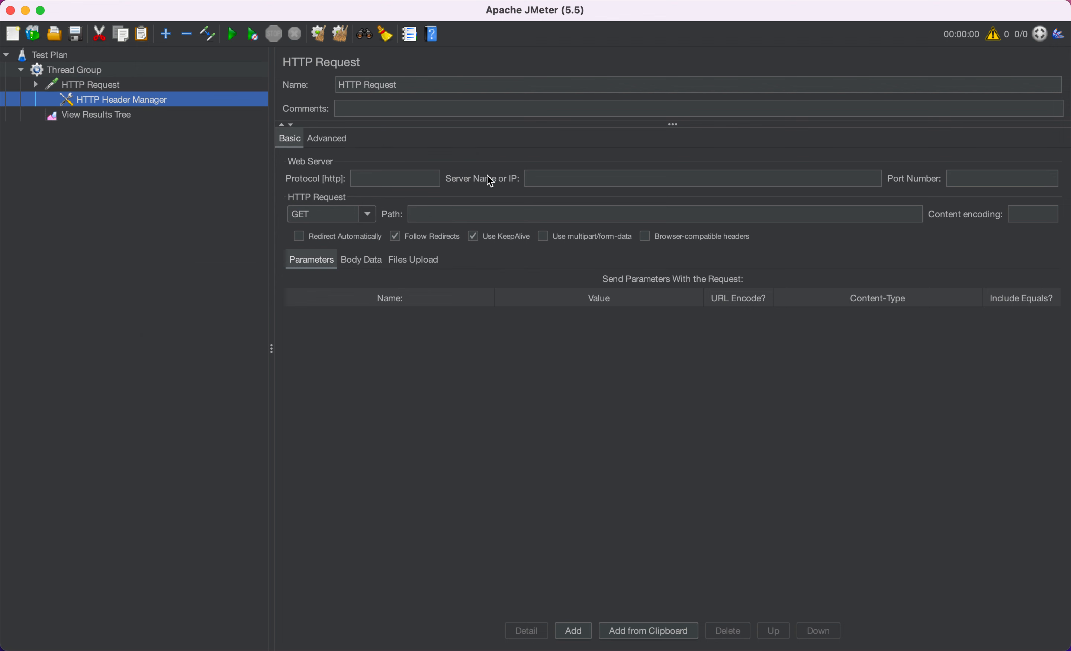
# Step: Add an HTTP Cookie Manager config element under the HTTP Request sampler
pyautogui.rightClick(120, 90)
pyautogui.moveTo(245, 93)
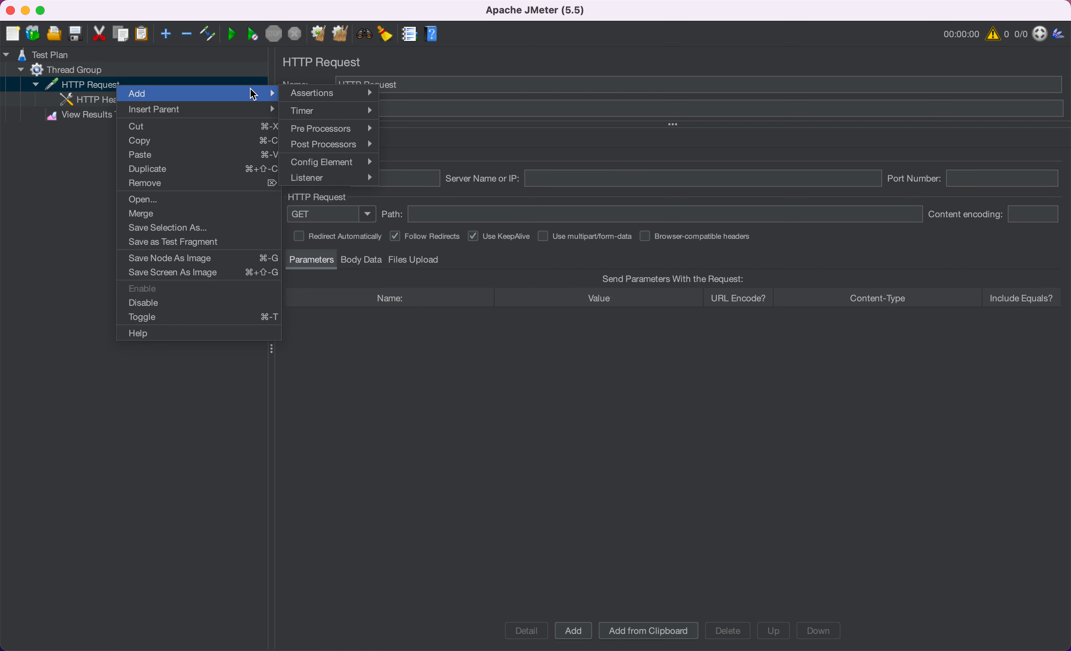
pyautogui.moveTo(360, 162)
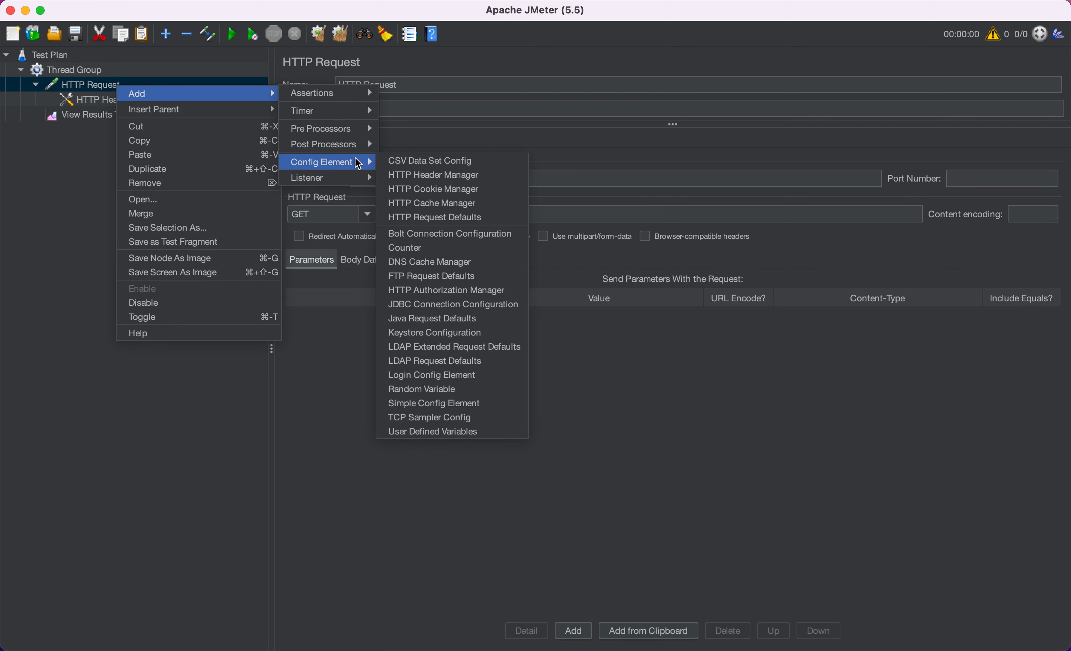
pyautogui.click(493, 195)
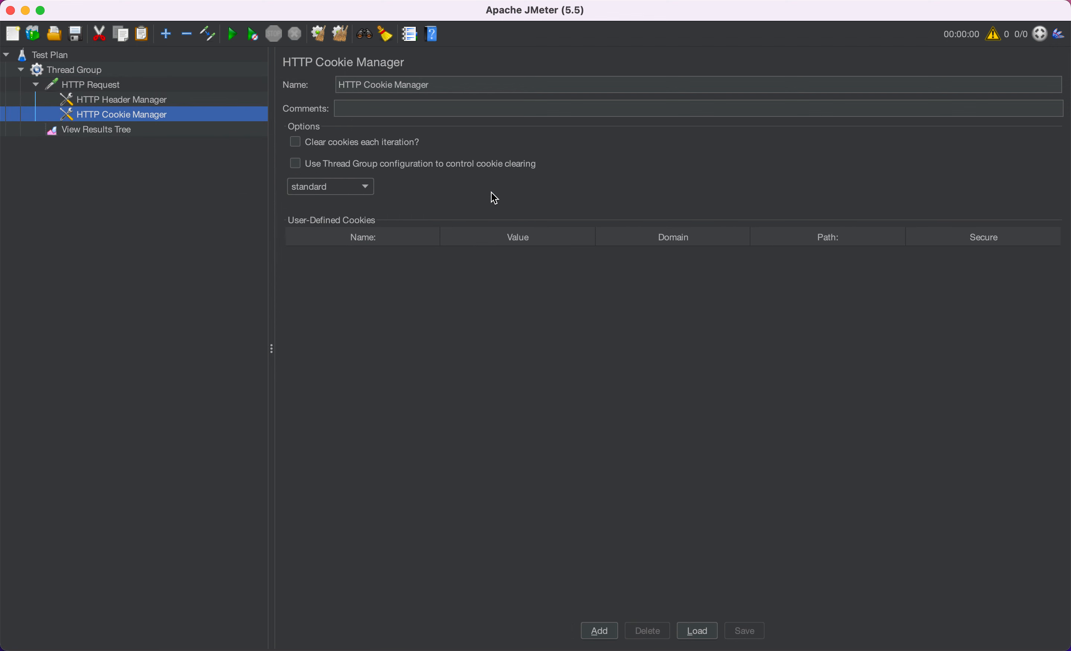
# Step: Add an HTTP Cache Manager config element under the HTTP Request sampler
pyautogui.rightClick(115, 90)
pyautogui.moveTo(245, 95)
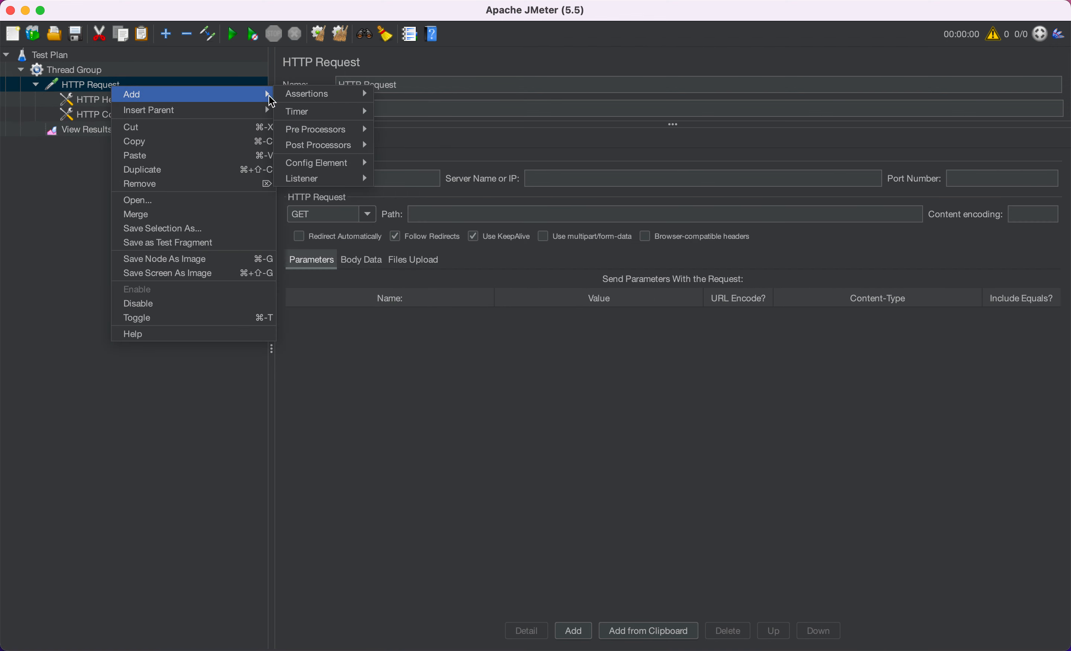
pyautogui.moveTo(353, 162)
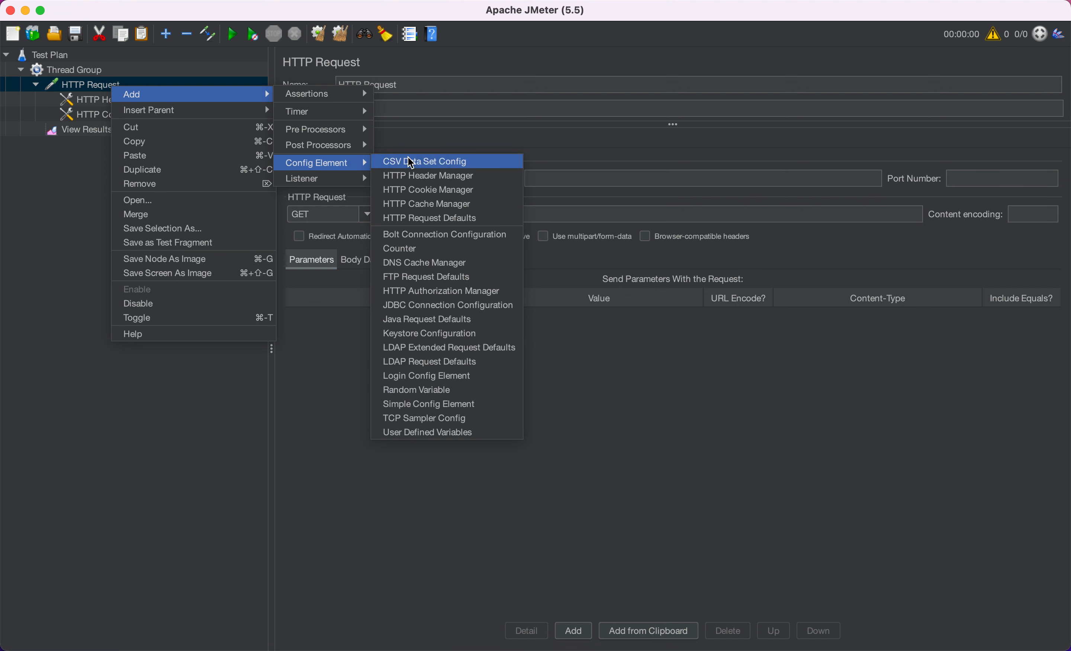
pyautogui.click(490, 214)
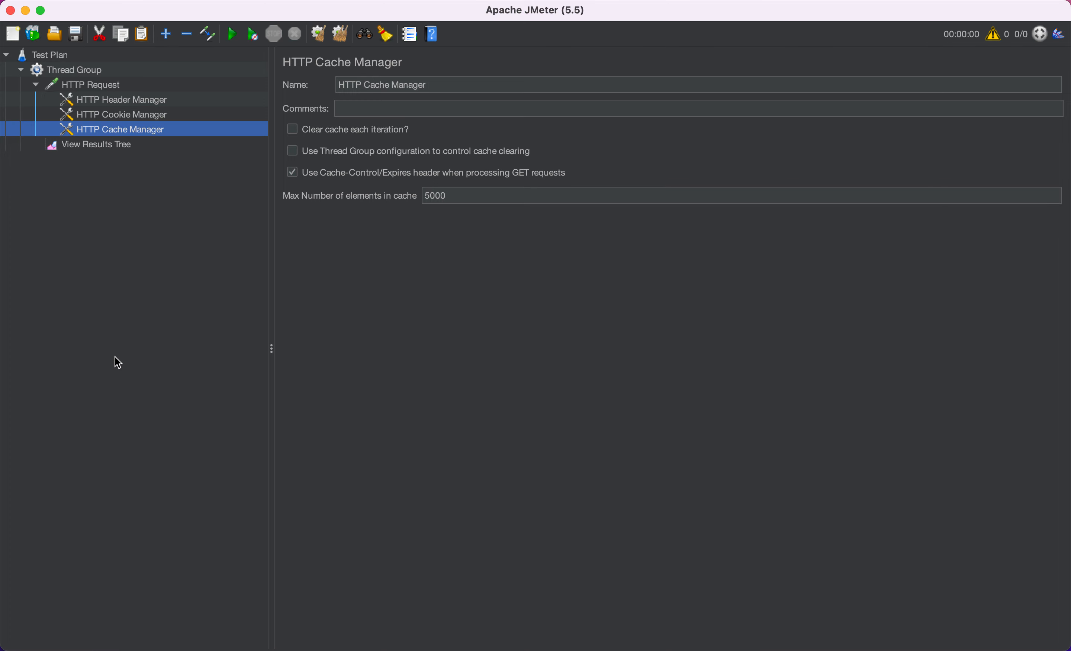
# Step: Switch to Chrome, highlight the GetBookingIds endpoint URL in the Restful-booker docs, and view the endpoint's raw response
pyautogui.press('super+Tab')
pyautogui.press('super+Tab')
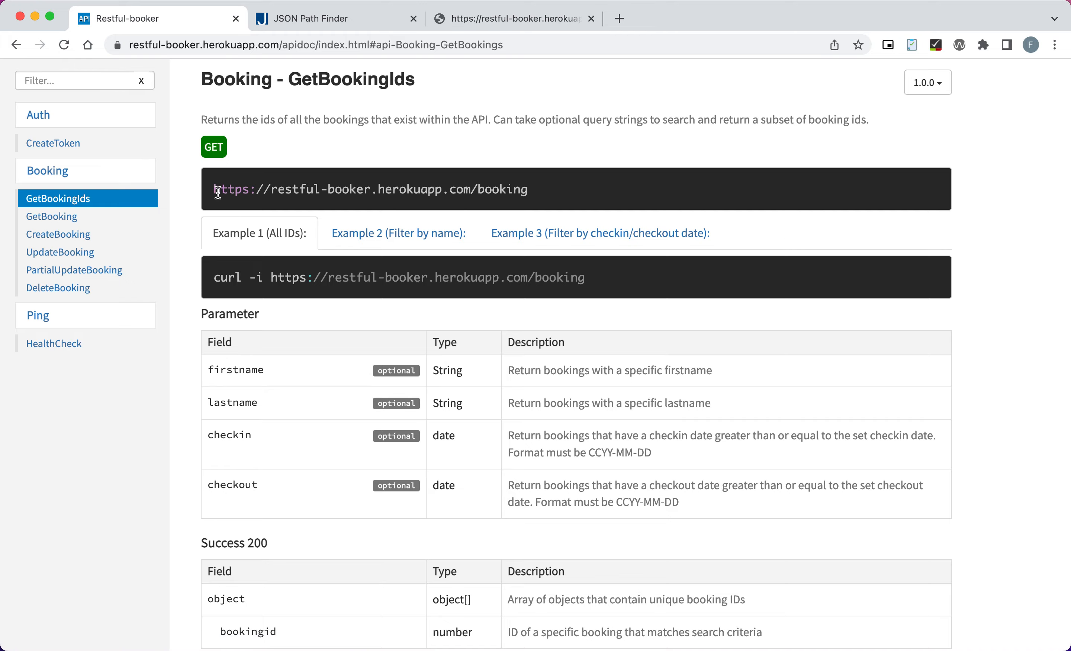
pyautogui.moveTo(215, 190); pyautogui.dragTo(530, 193)
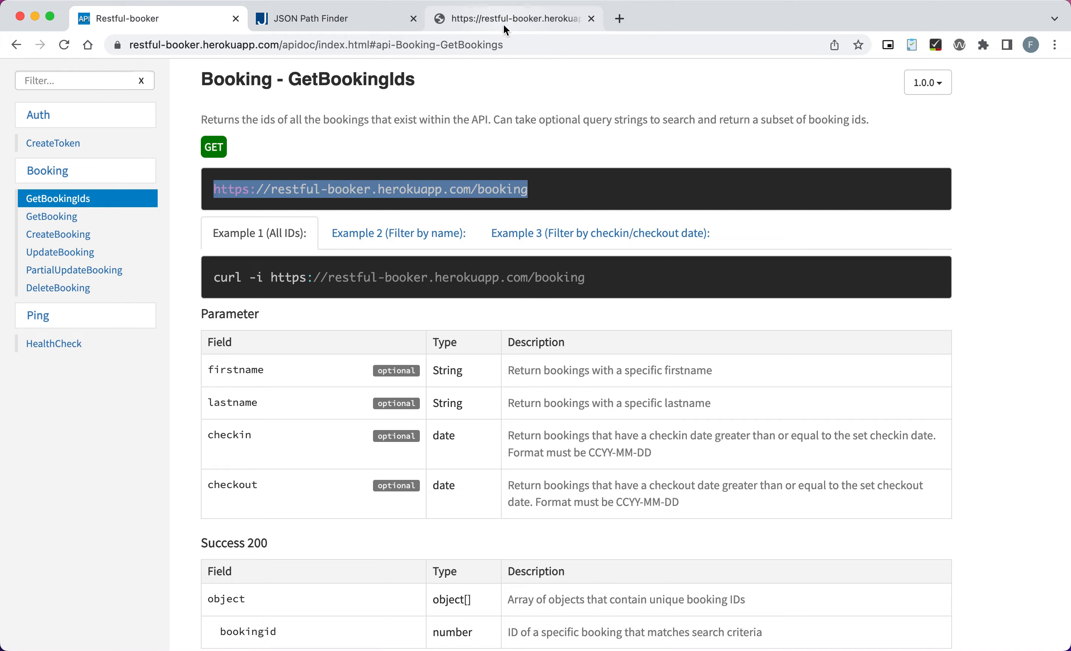
pyautogui.click(525, 14)
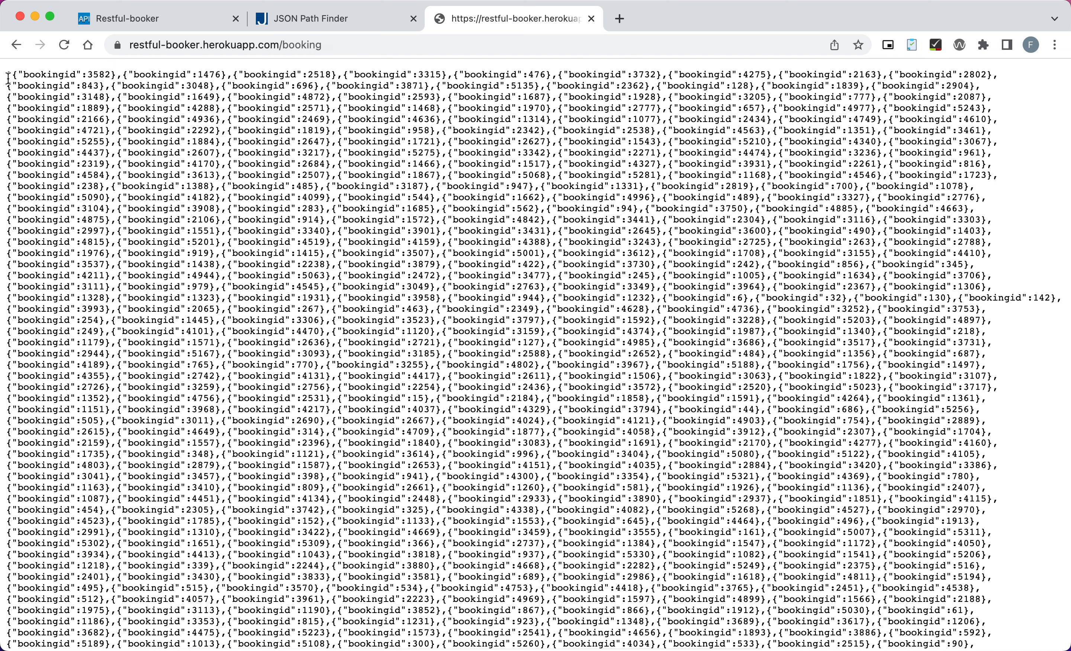
# Step: Replace the JSON in JSON Path Finder with the full response of the /booking endpoint
pyautogui.press('super+a')
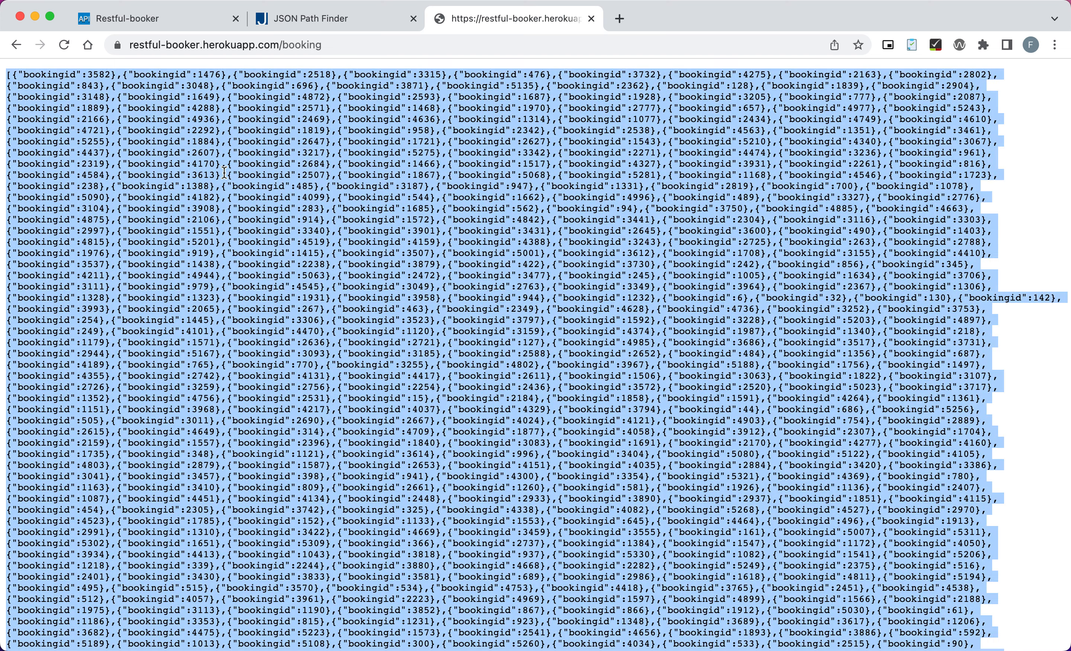
pyautogui.click(316, 18)
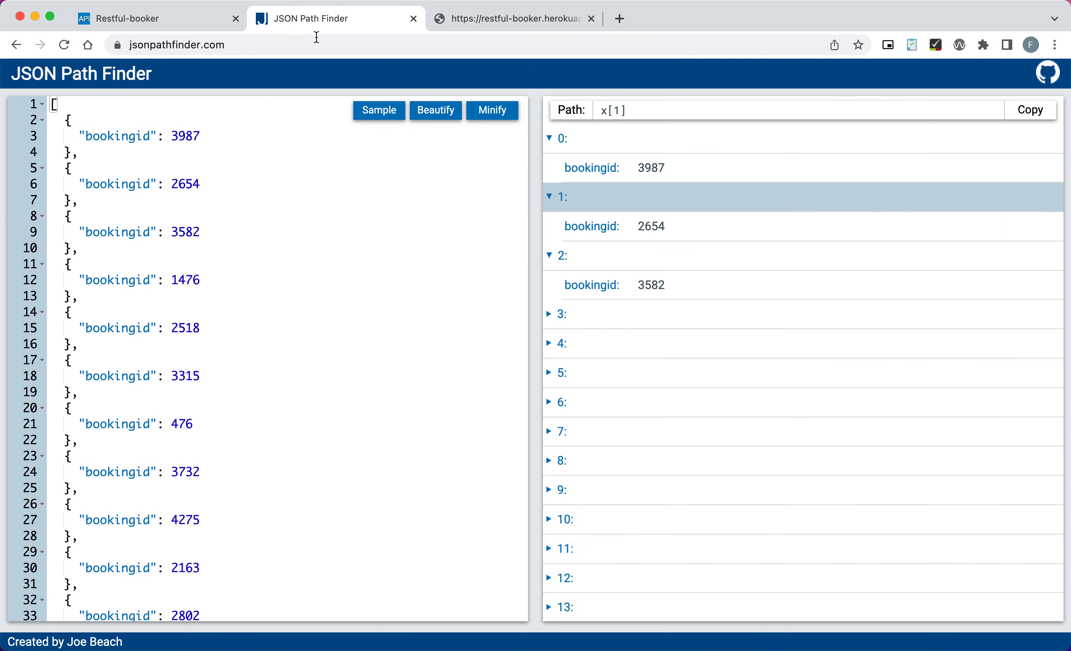
pyautogui.click(223, 239)
pyautogui.press('super+a')
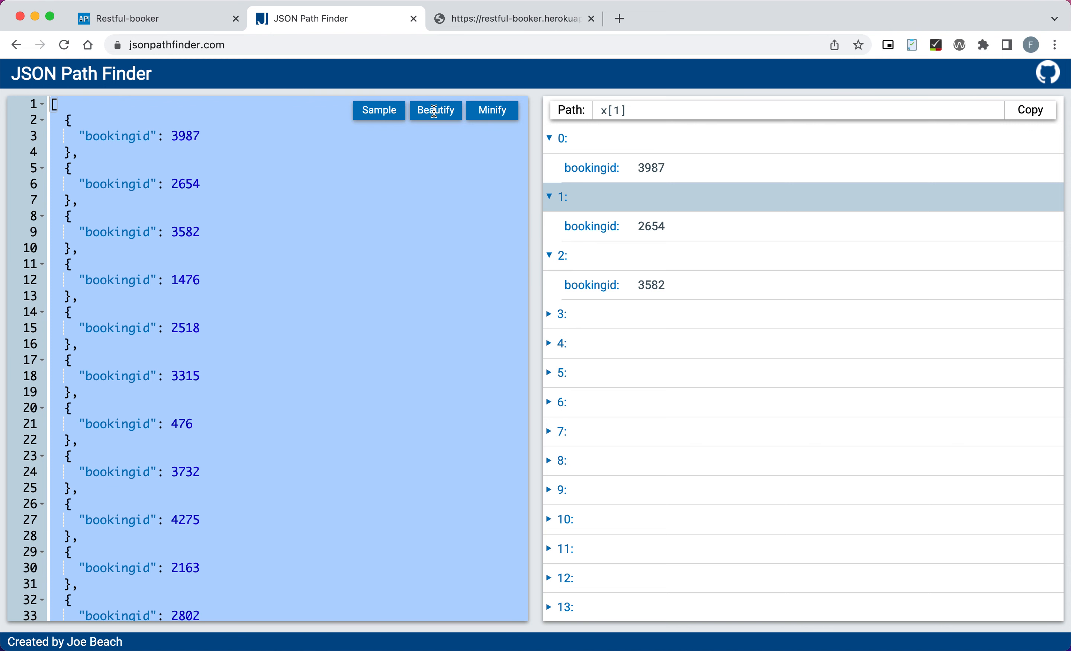
pyautogui.press('super+v')
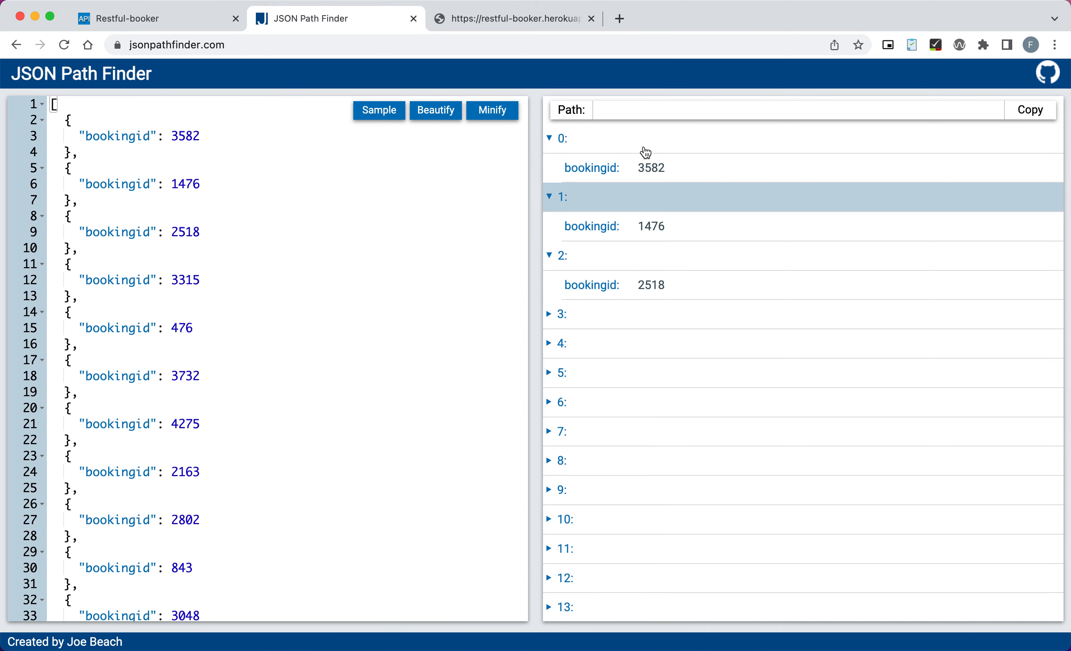
# Step: Examine the path of the first booking ID and the bookingid keys and values of the first two entries
pyautogui.click(689, 168)
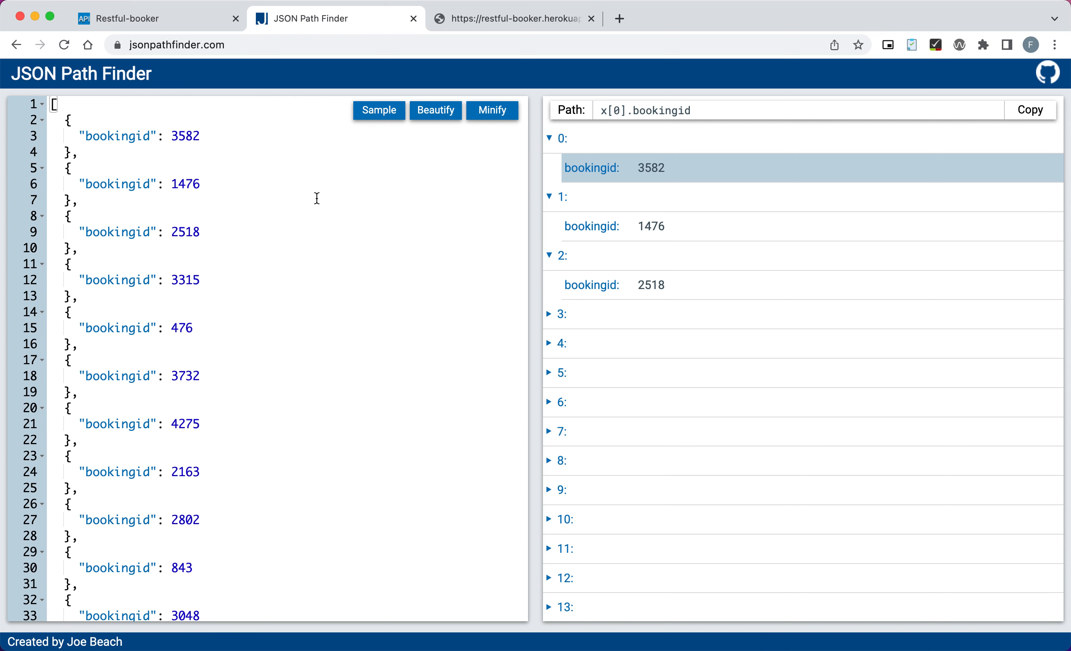
pyautogui.doubleClick(126, 136)
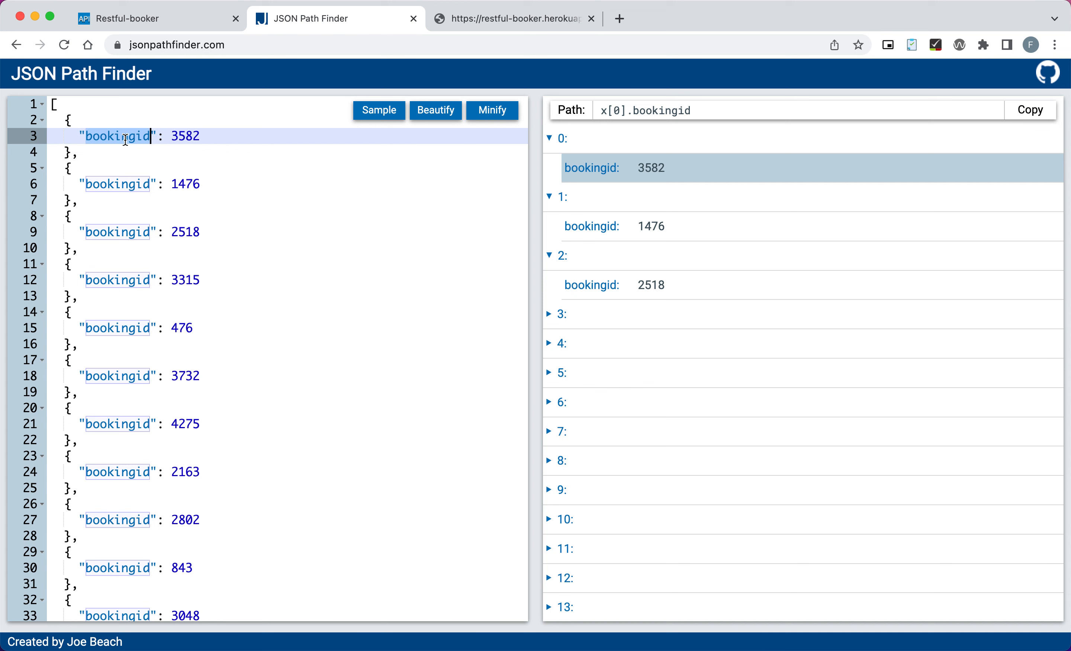
pyautogui.doubleClick(186, 136)
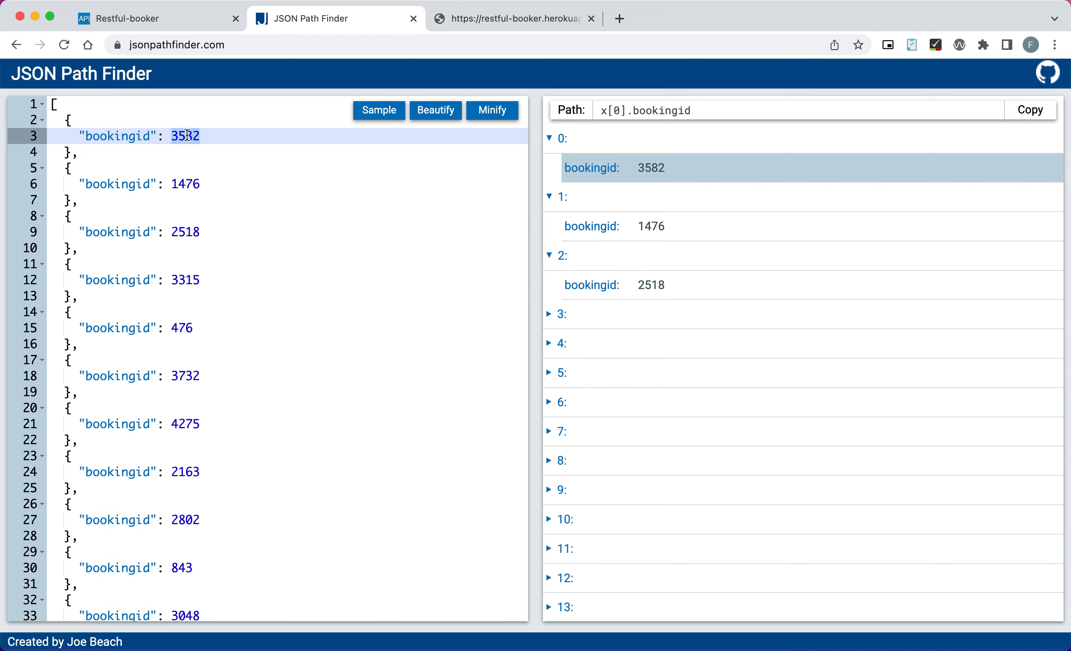
pyautogui.doubleClick(140, 183)
pyautogui.doubleClick(200, 184)
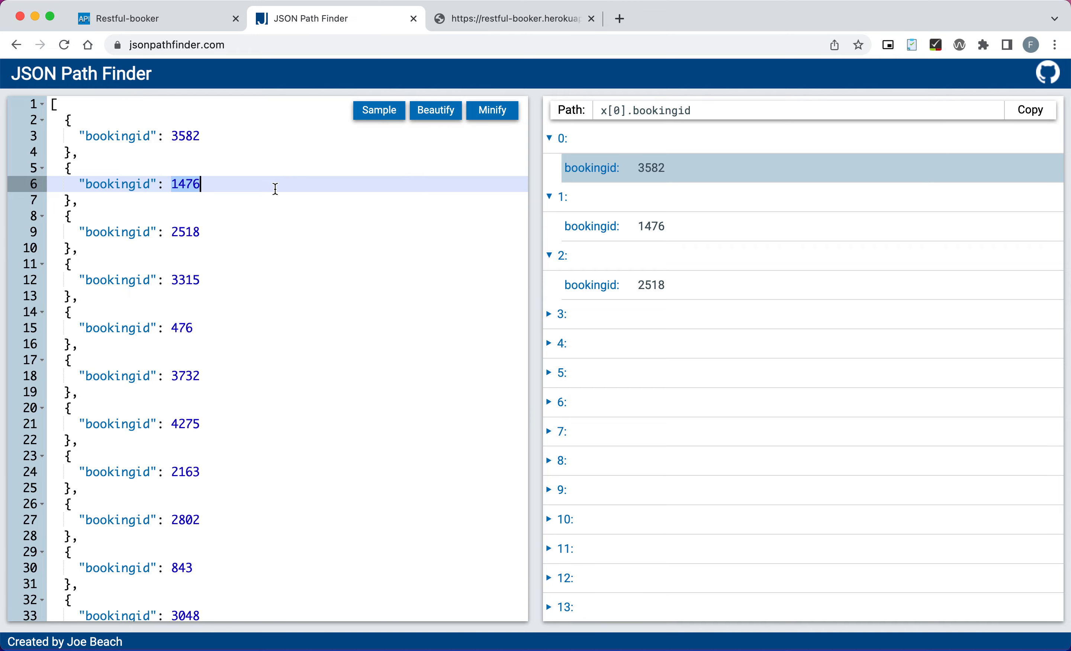
# Step: Open the GetBooking section of the Restful-booker docs and select its endpoint URL with the :id parameter
pyautogui.click(170, 24)
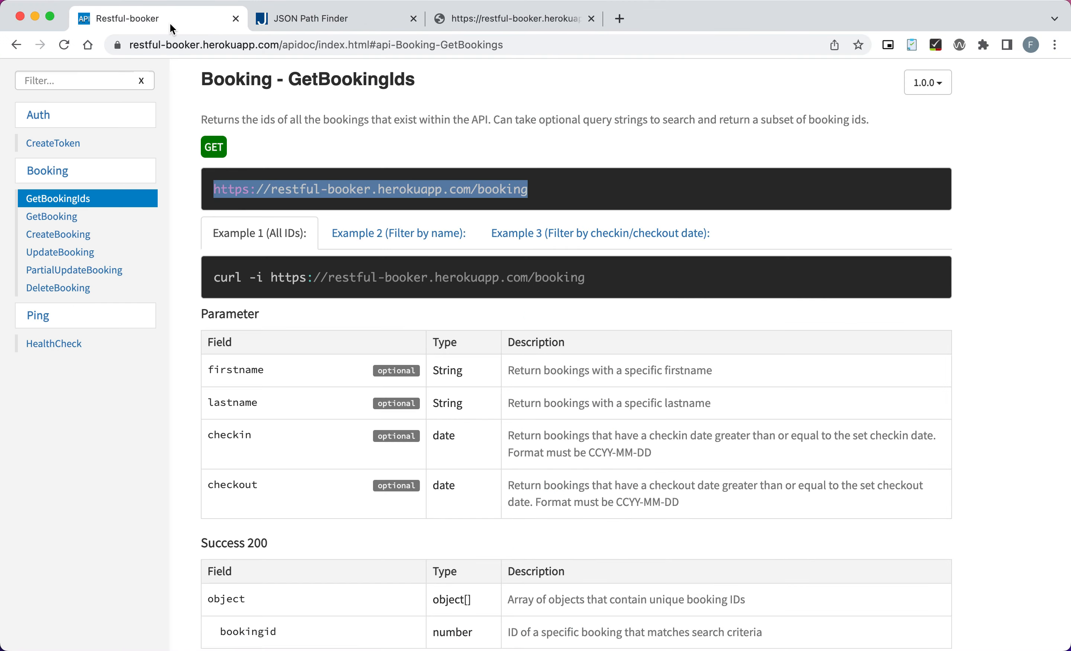
pyautogui.click(60, 216)
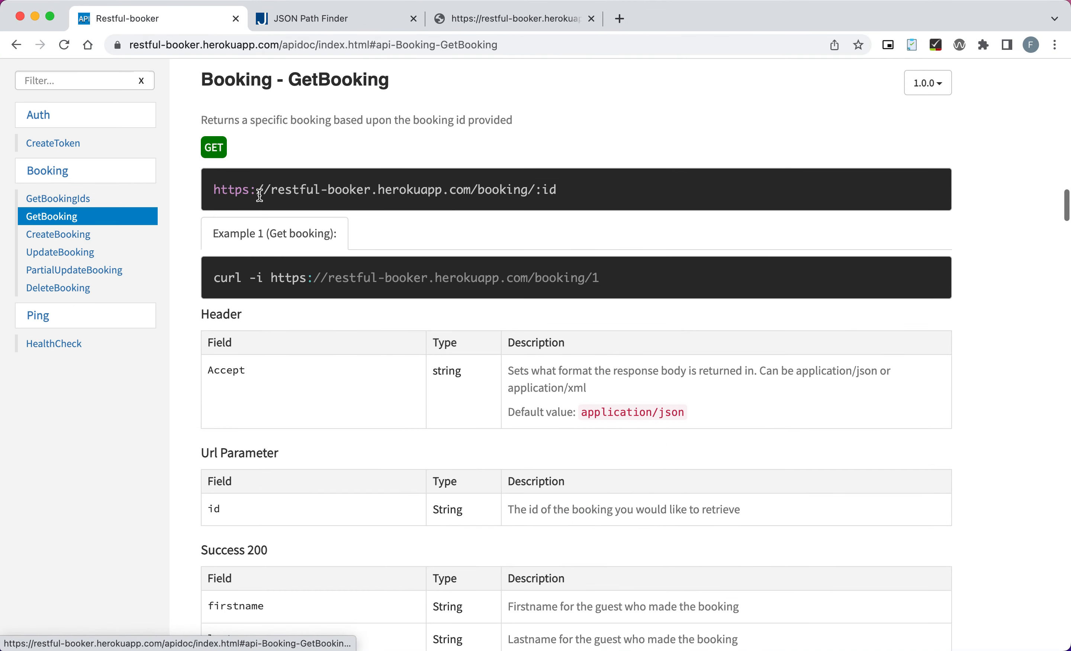
pyautogui.moveTo(212, 191); pyautogui.dragTo(611, 189)
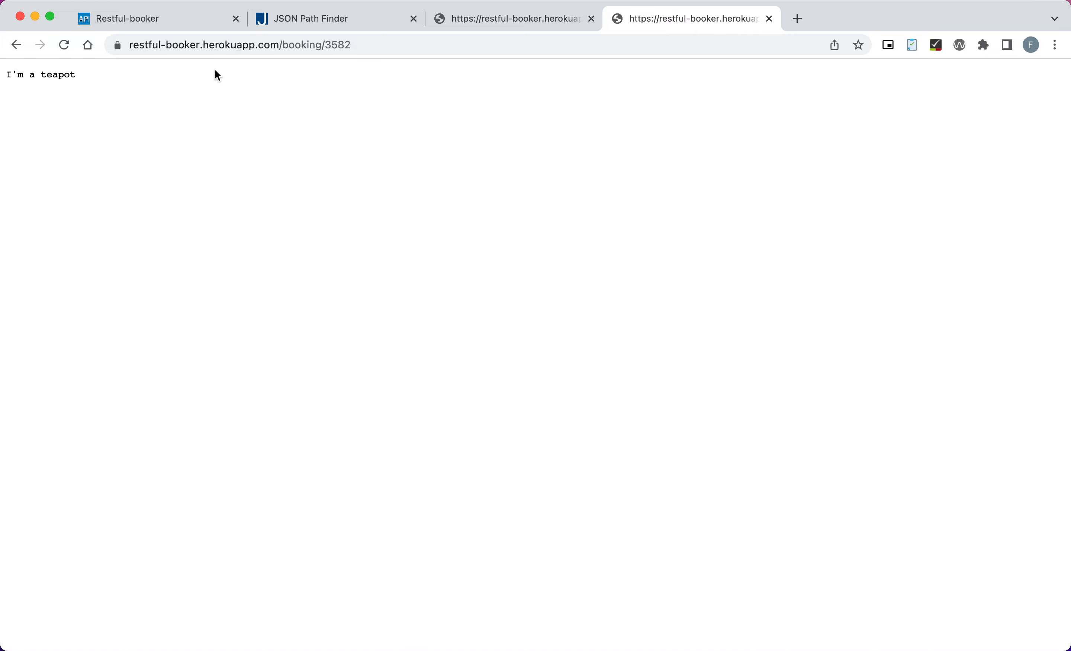
# Step: Copy booking ID 1476 from JSON Path Finder and request that booking through the single-booking URL
pyautogui.click(323, 17)
pyautogui.doubleClick(179, 184)
pyautogui.press('cmd+c')
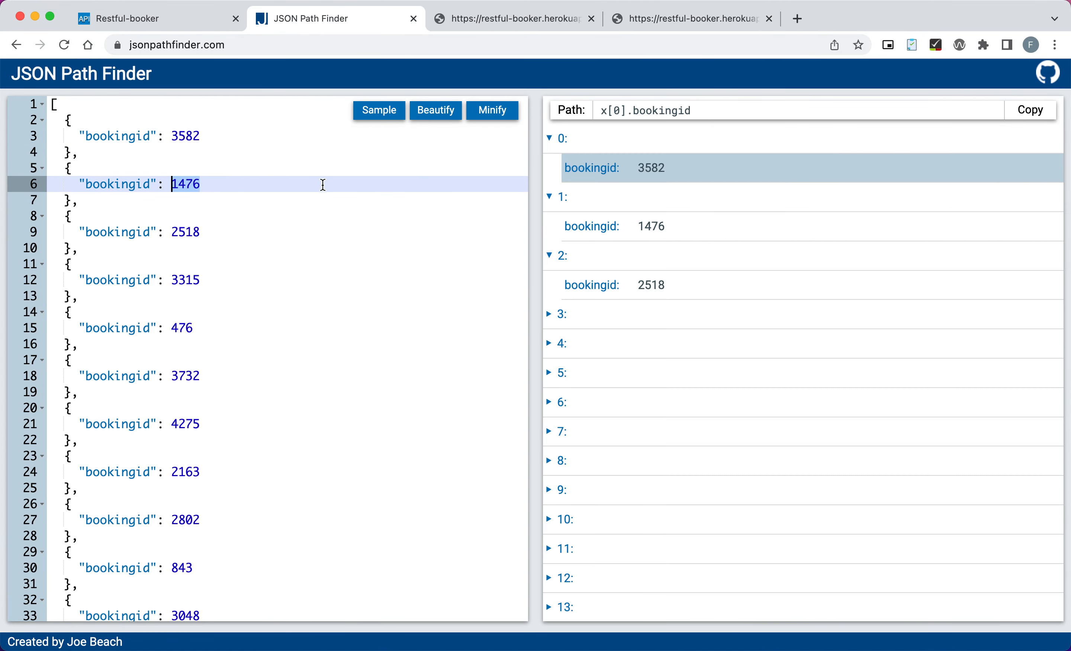
pyautogui.click(682, 19)
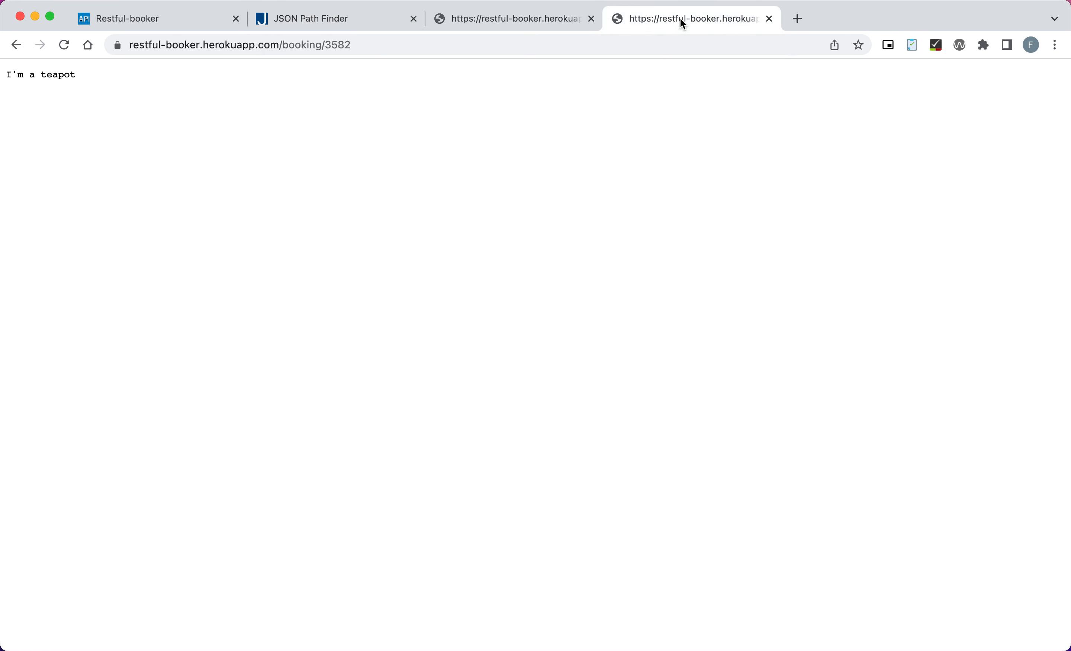
pyautogui.doubleClick(336, 44)
pyautogui.press('cmd+v')
pyautogui.press('Return')
# Step: Copy booking ID 4275 from JSON Path Finder and load restful-booker.herokuapp.com/booking/4275
pyautogui.click(305, 26)
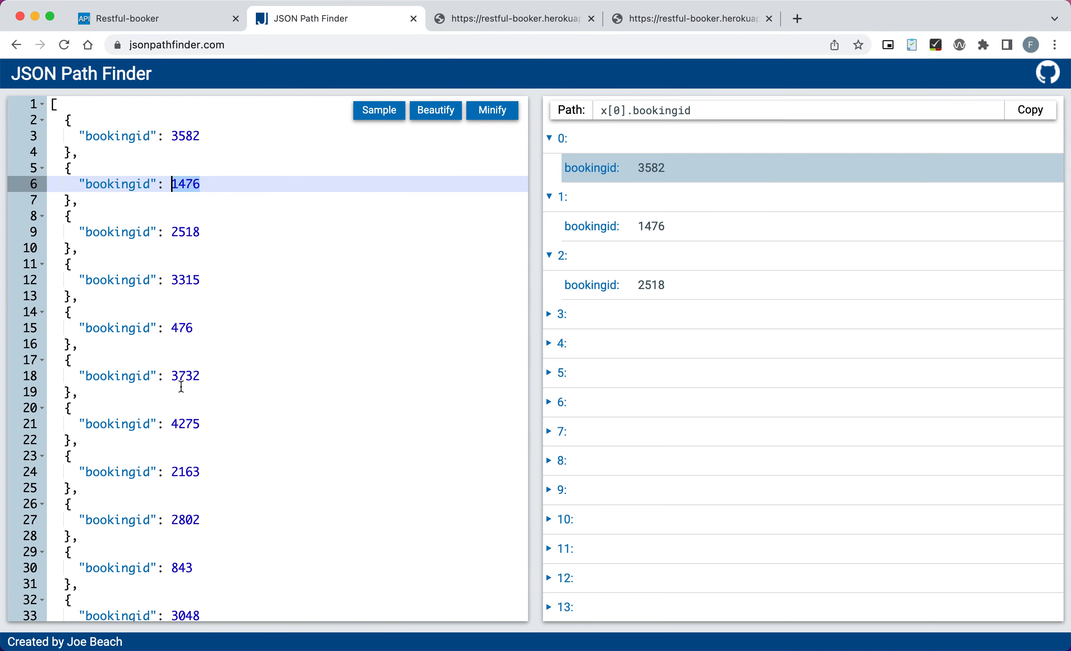
pyautogui.doubleClick(190, 422)
pyautogui.press('super+c')
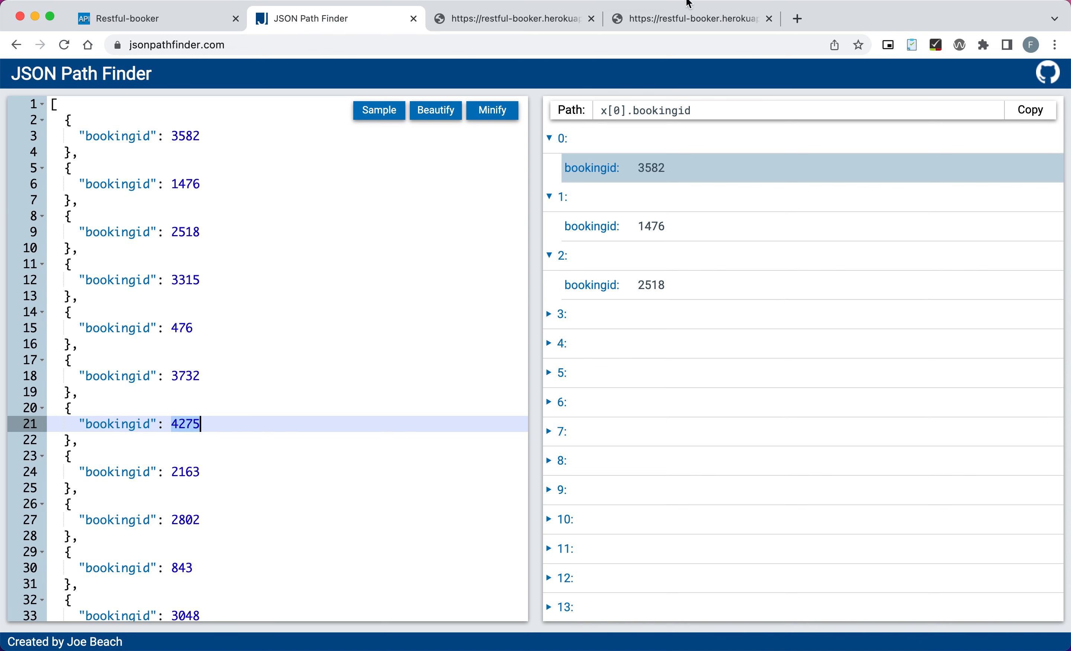
pyautogui.click(687, 17)
pyautogui.click(341, 45)
pyautogui.doubleClick(341, 46)
pyautogui.press('super+v')
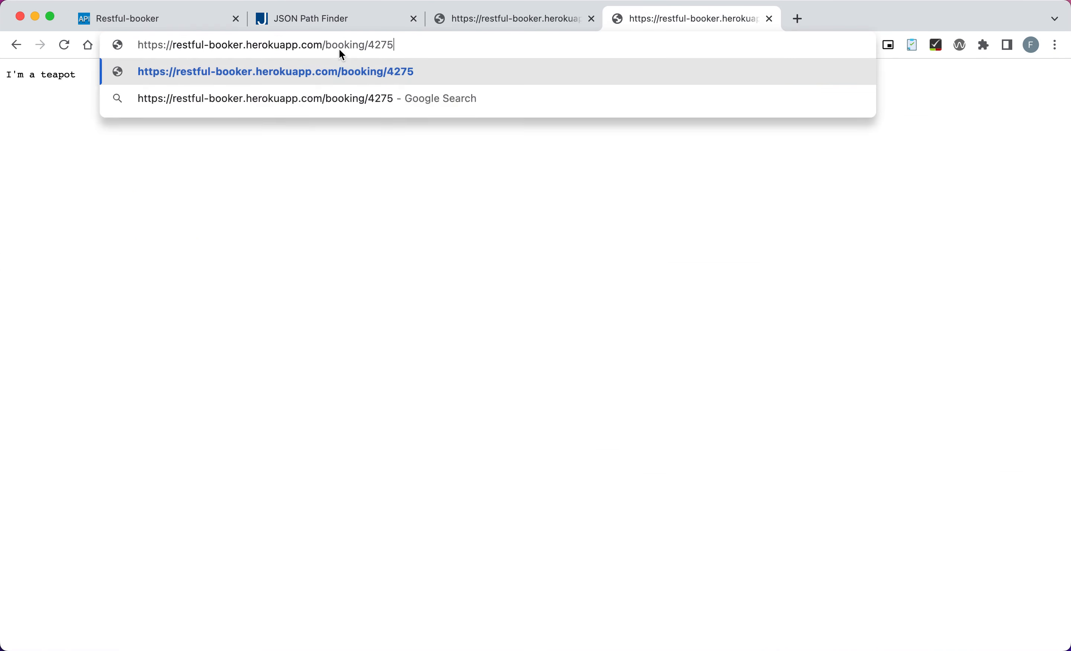
pyautogui.press('Return')
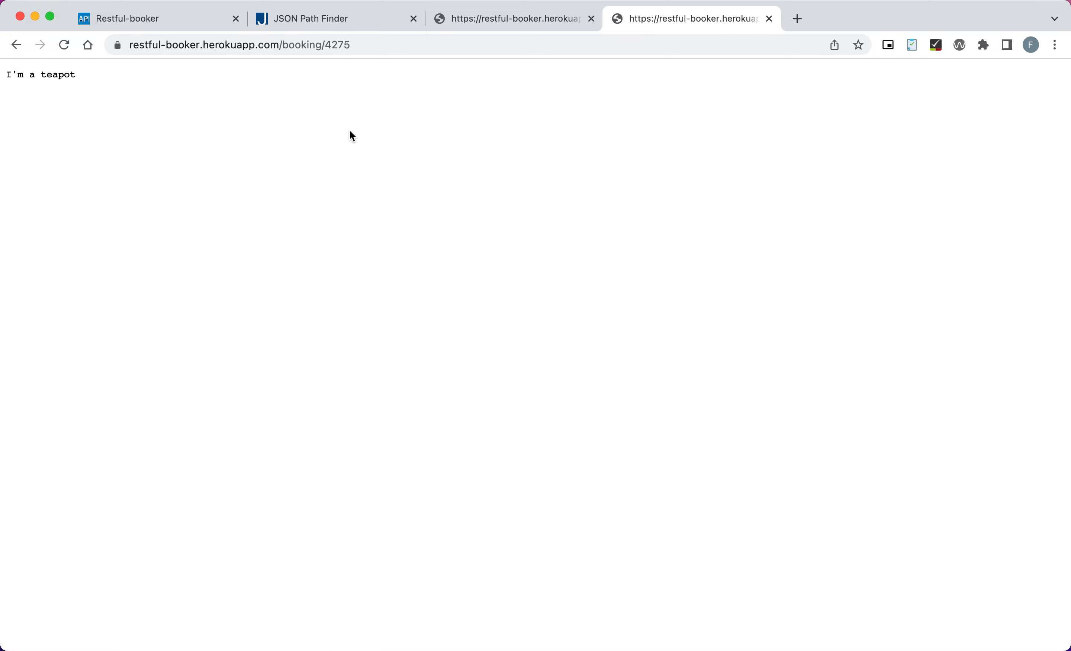
# Step: Check the first booking ID in the full bookings response and return to the single-booking response
pyautogui.click(506, 21)
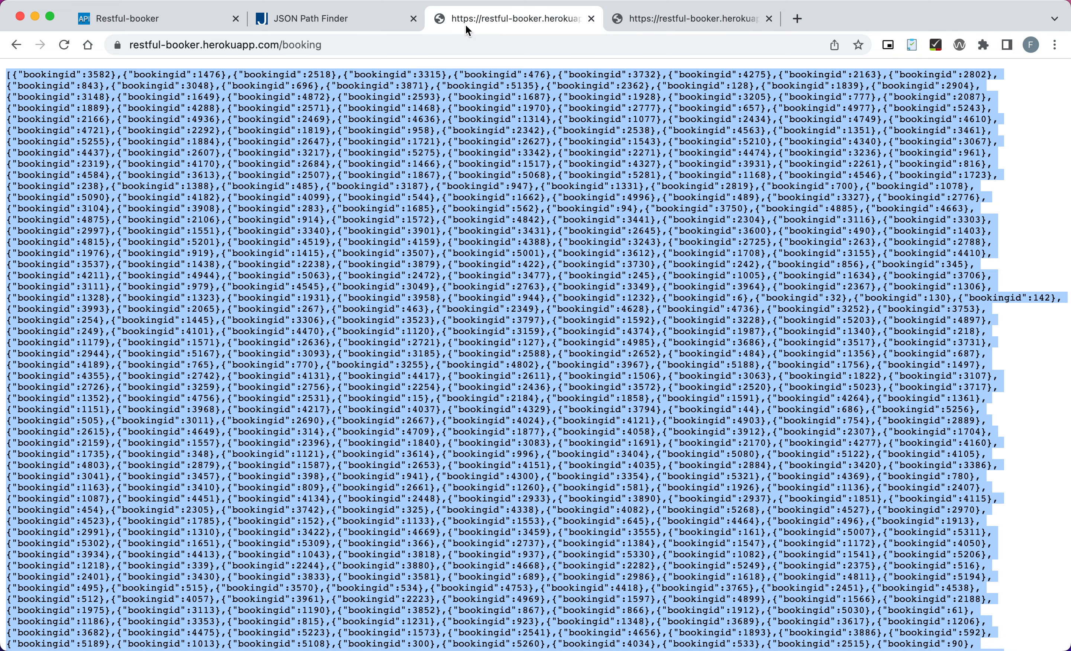
pyautogui.doubleClick(98, 75)
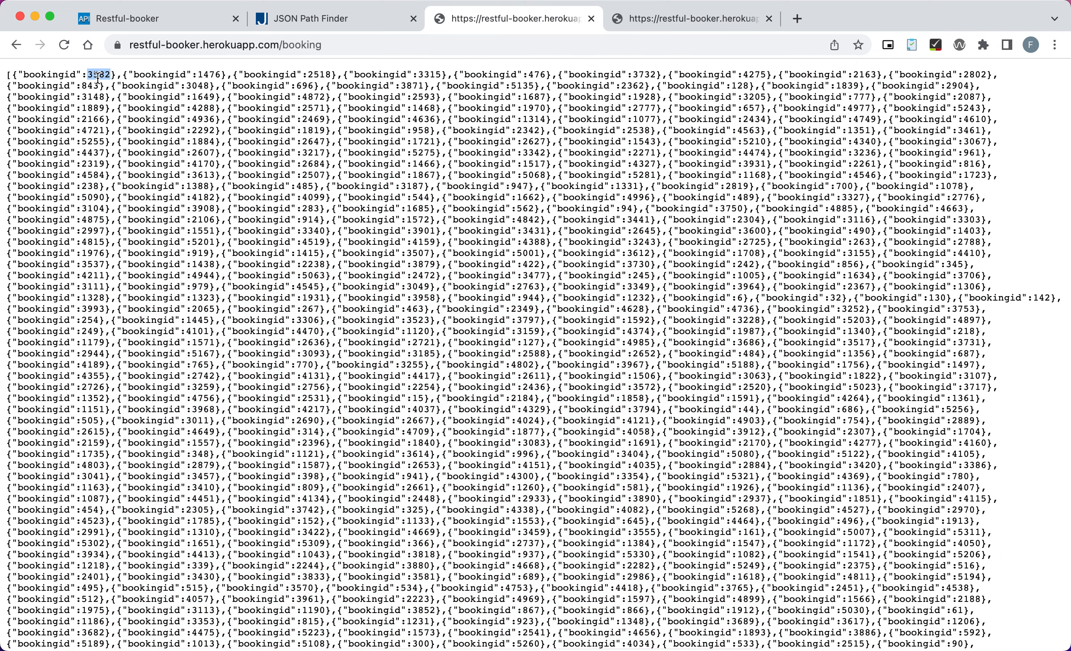
pyautogui.click(669, 20)
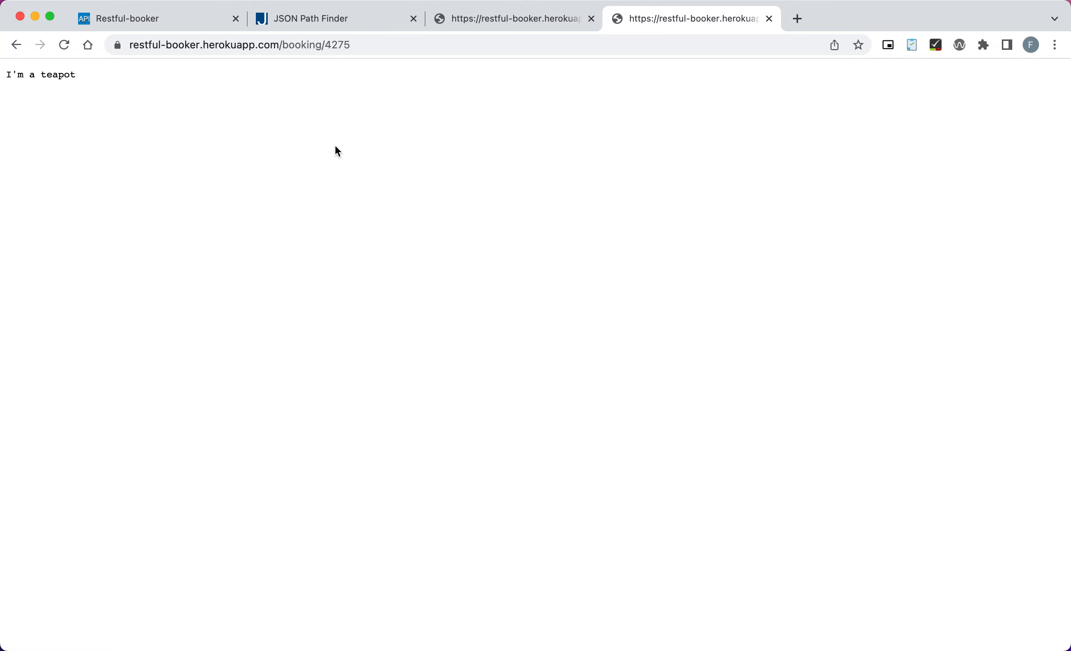
pyautogui.click(176, 22)
pyautogui.click(86, 199)
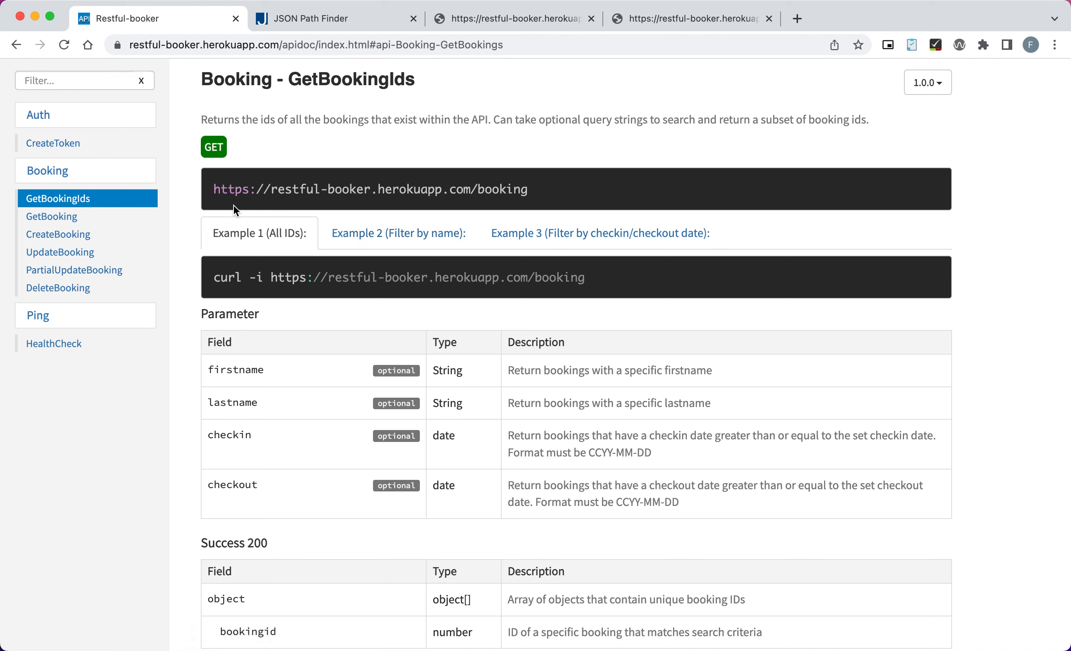
pyautogui.moveTo(215, 193); pyautogui.dragTo(470, 196)
pyautogui.press('super+c')
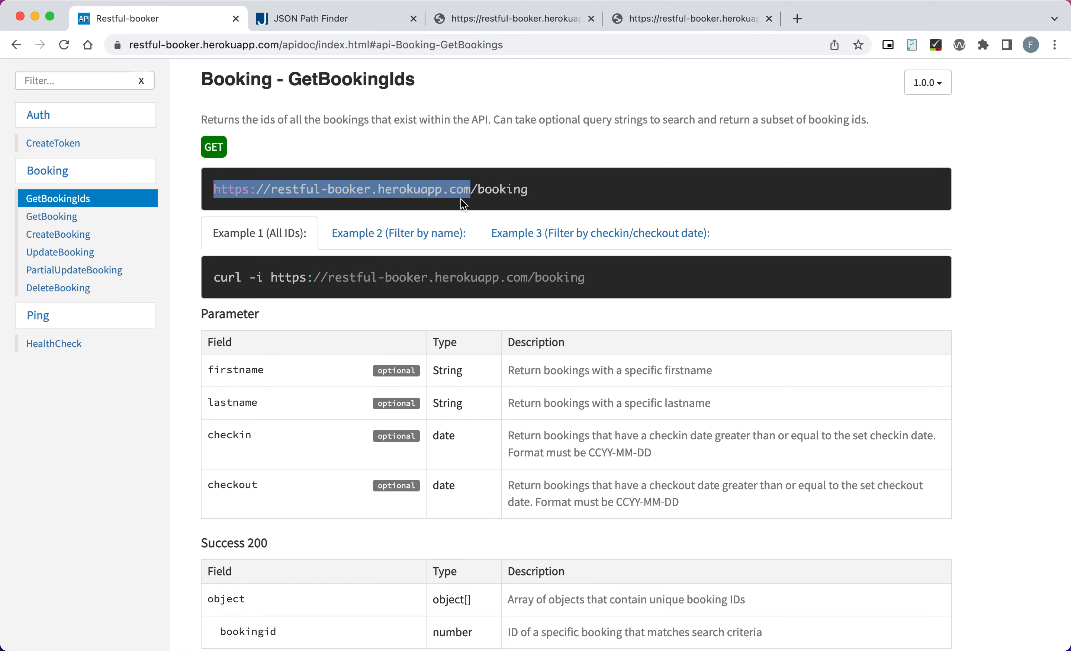
pyautogui.press('super+Tab')
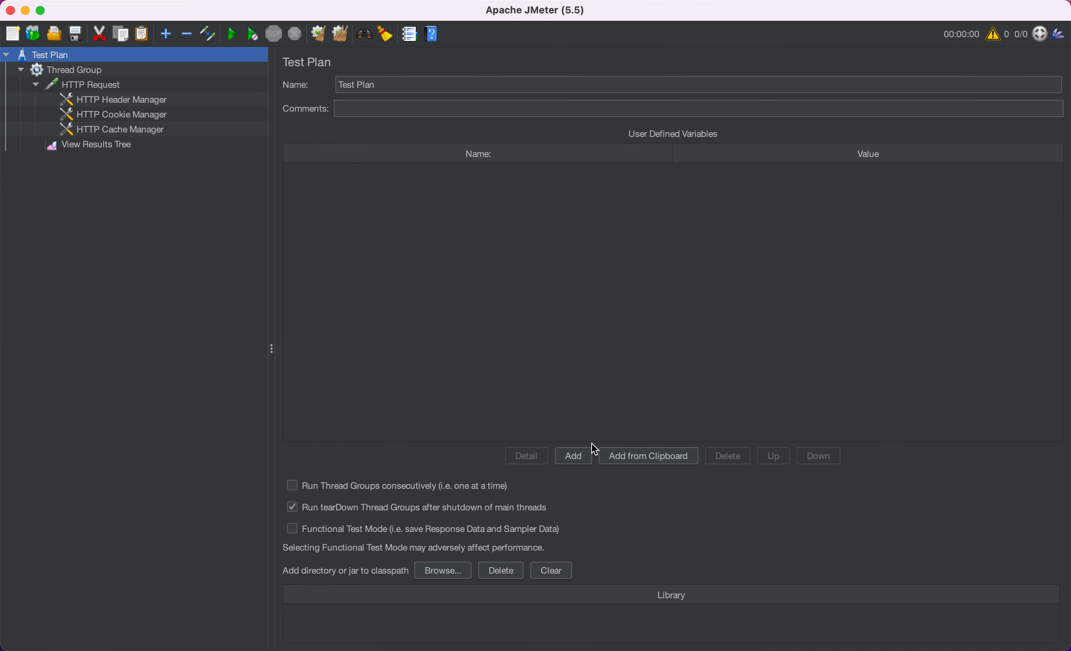
pyautogui.click(572, 456)
pyautogui.click(491, 170)
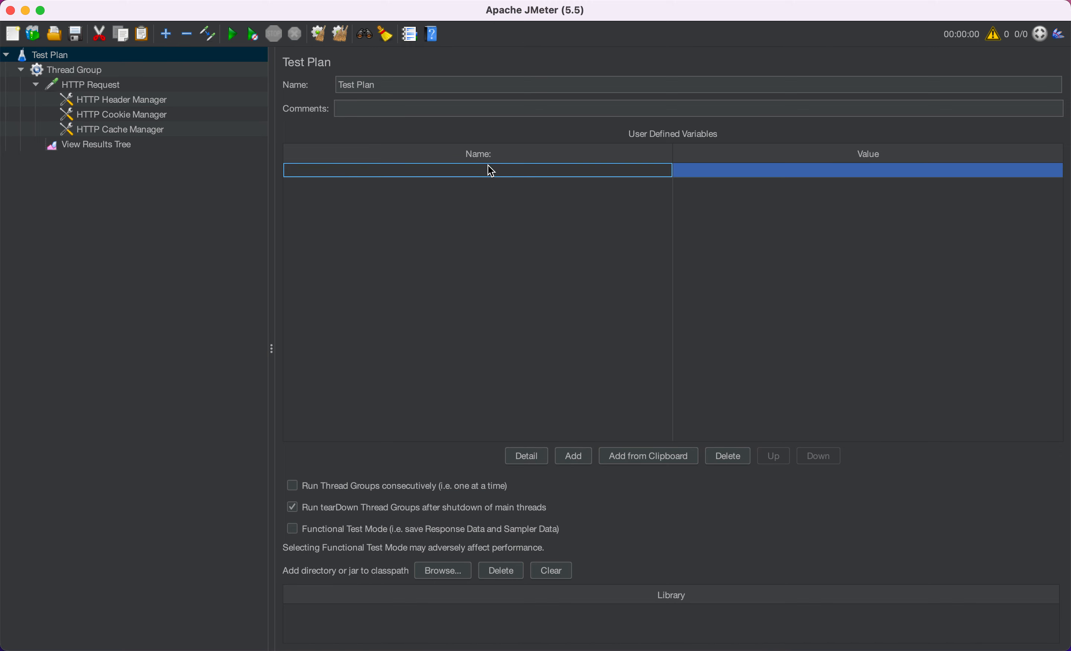
pyautogui.doubleClick(467, 171)
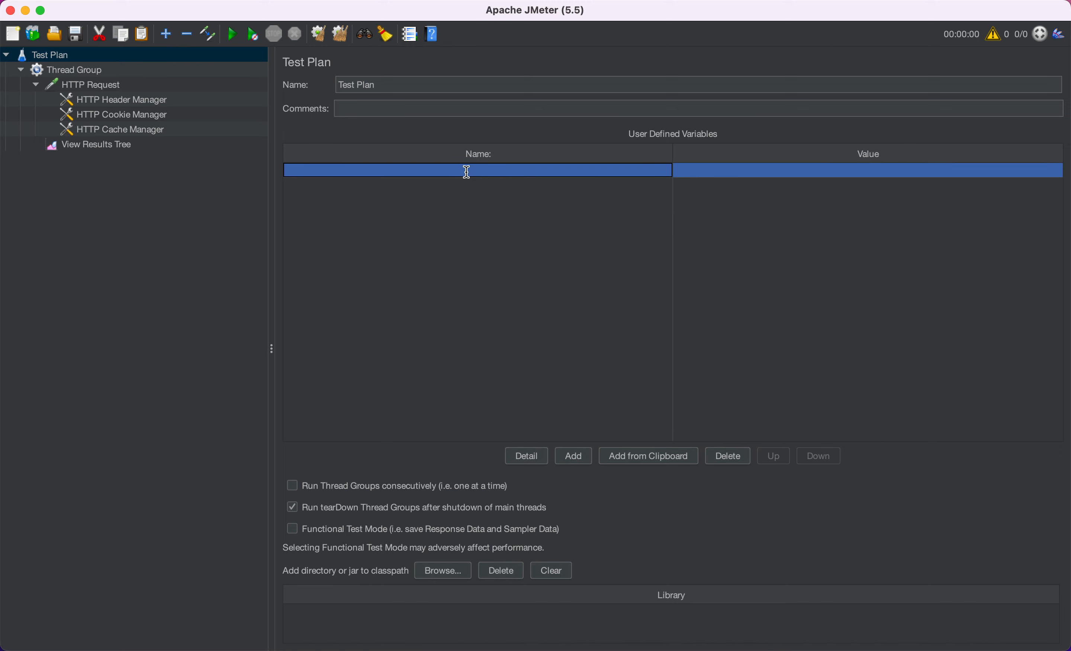
pyautogui.write('base_url')
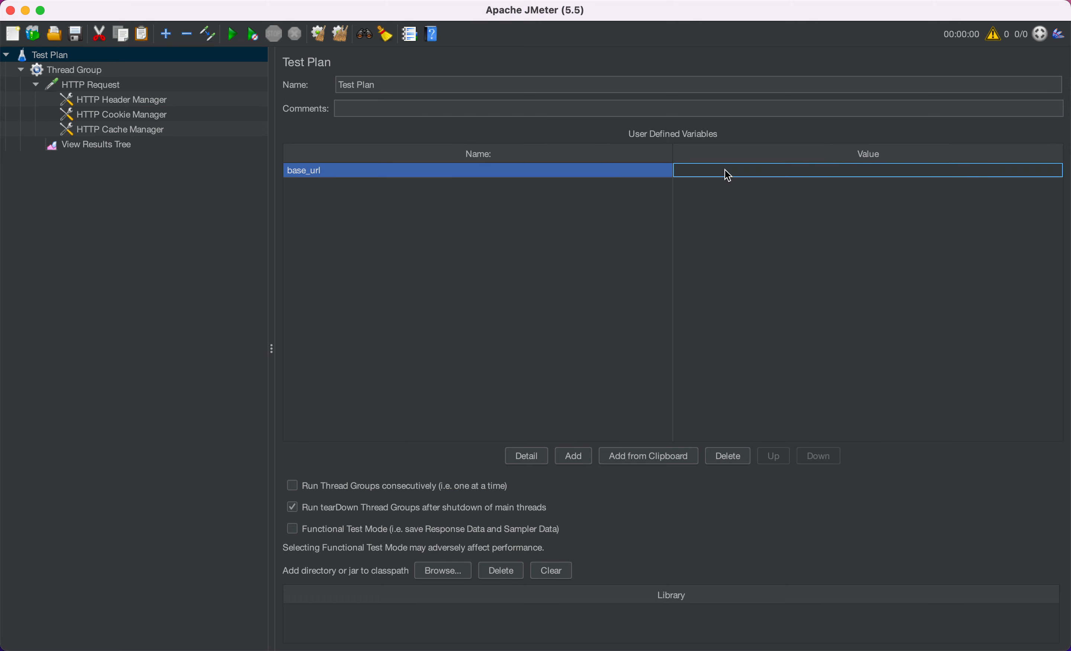
pyautogui.click(729, 176)
pyautogui.press('super+v')
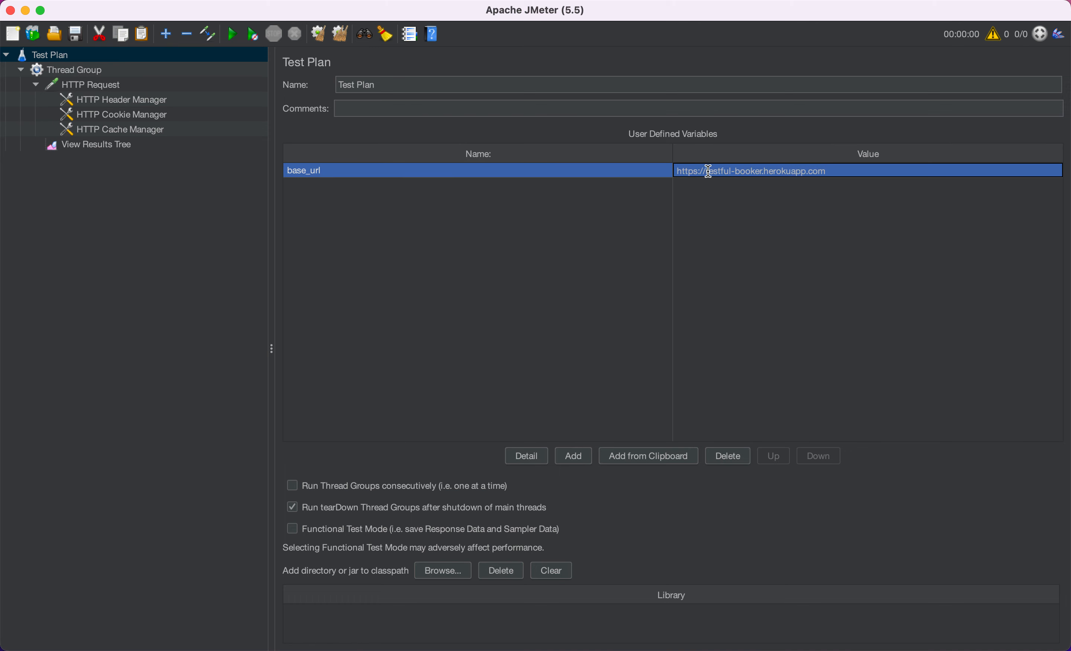
# Step: Shorten the base_url value to restful-booker.herokuapp.com and save the test plan as json_extractor_sample.jmx
pyautogui.press('Delete')
pyautogui.press('Delete')
pyautogui.press('Delete')
pyautogui.press('Delete')
pyautogui.press('Delete')
pyautogui.press('Delete')
pyautogui.press('Delete')
pyautogui.press('Delete')
pyautogui.press('super+s')
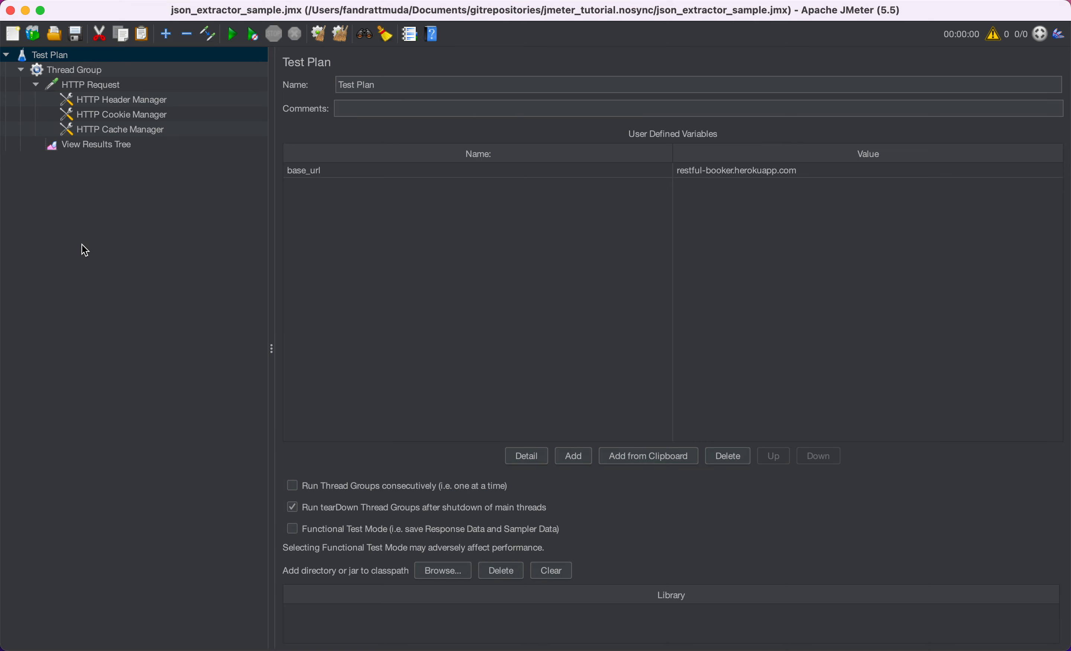
# Step: Set the protocol of the HTTP Request sampler to https
pyautogui.click(128, 86)
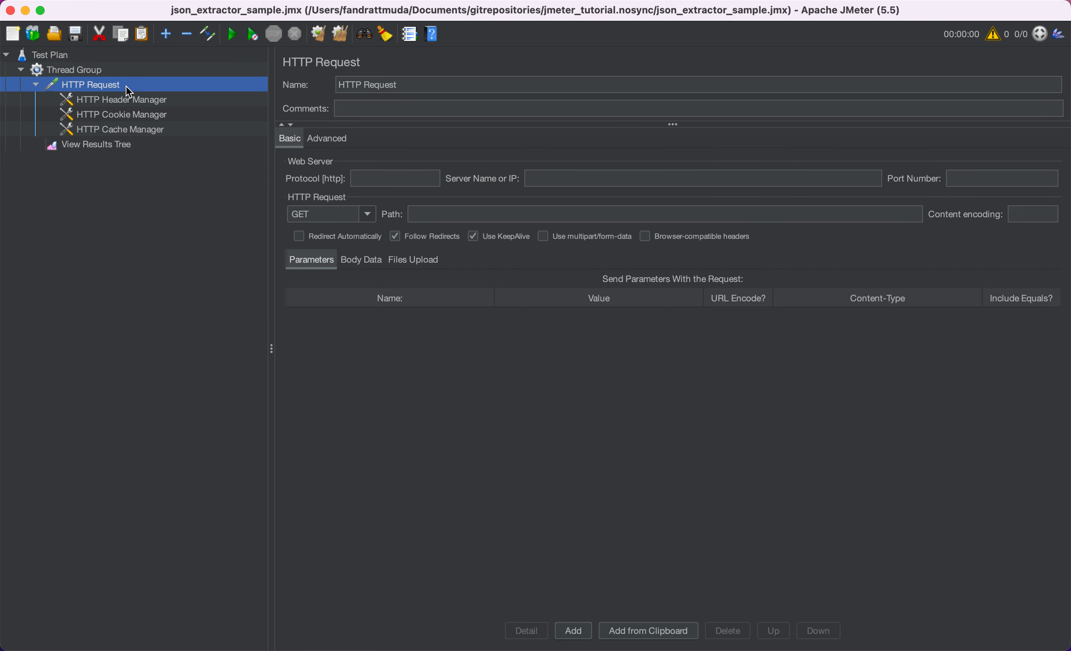
pyautogui.click(399, 180)
pyautogui.write('https')
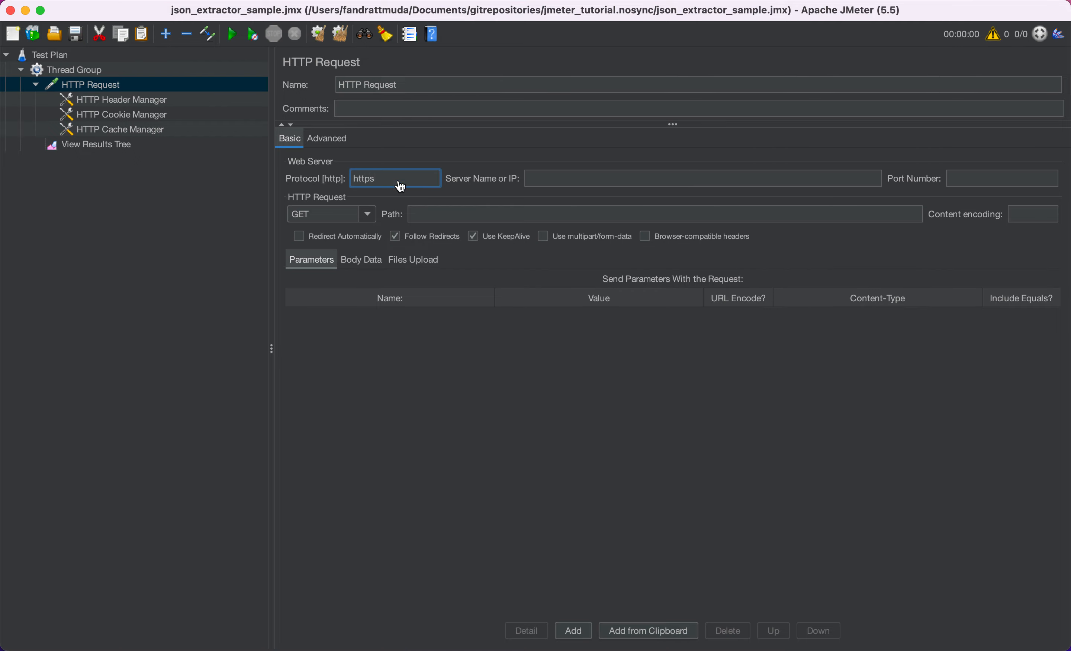
# Step: Copy the name GetBookingIds from the Restful-booker docs in Chrome and rename the HTTP Request sampler in JMeter with it
pyautogui.press('super+Tab')
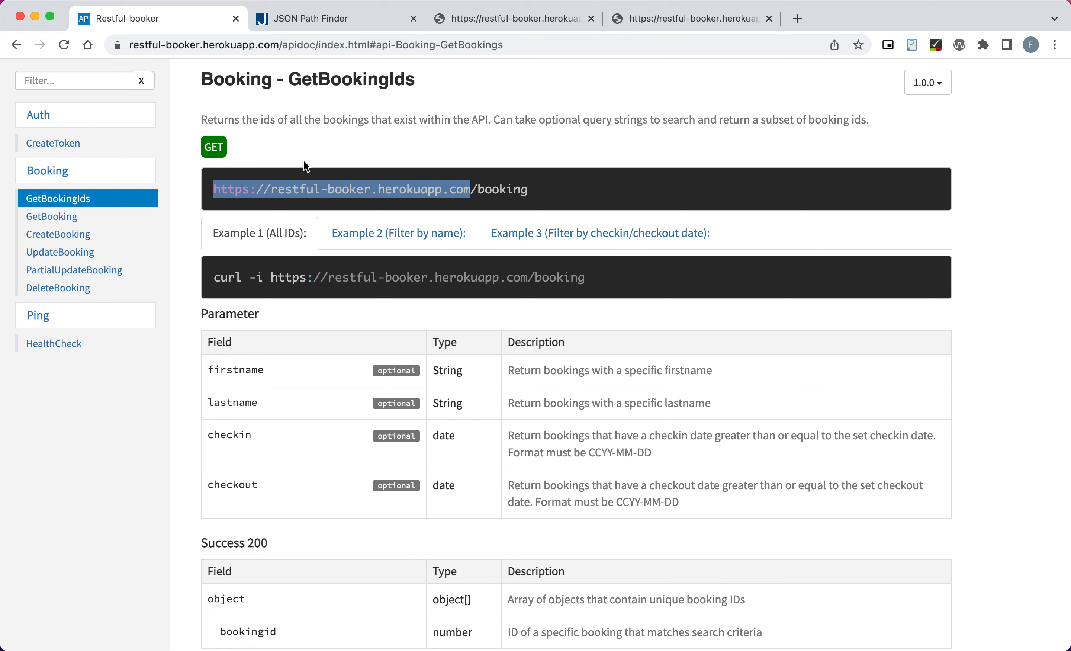
pyautogui.doubleClick(343, 81)
pyautogui.press('super+c')
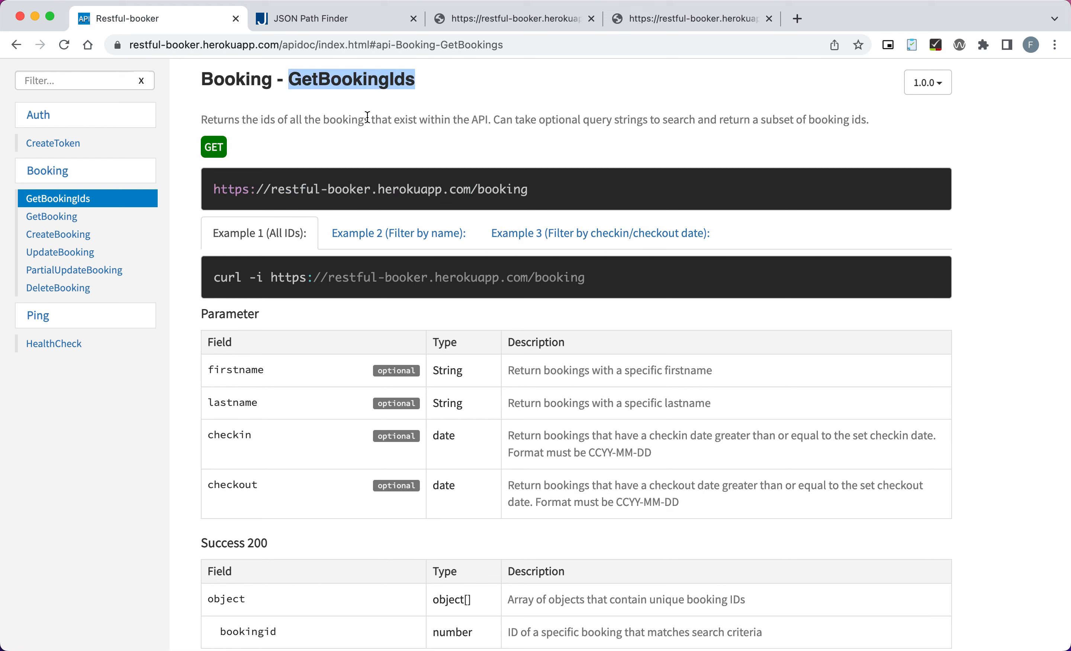
pyautogui.press('super+Tab')
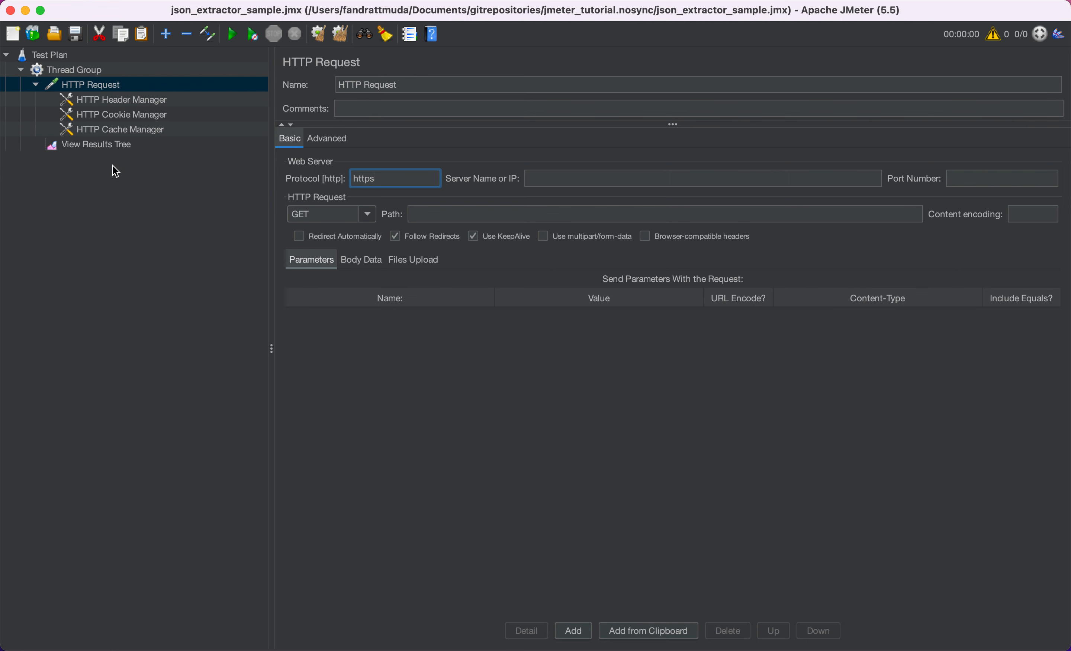
pyautogui.tripleClick(379, 85)
pyautogui.press('super+v')
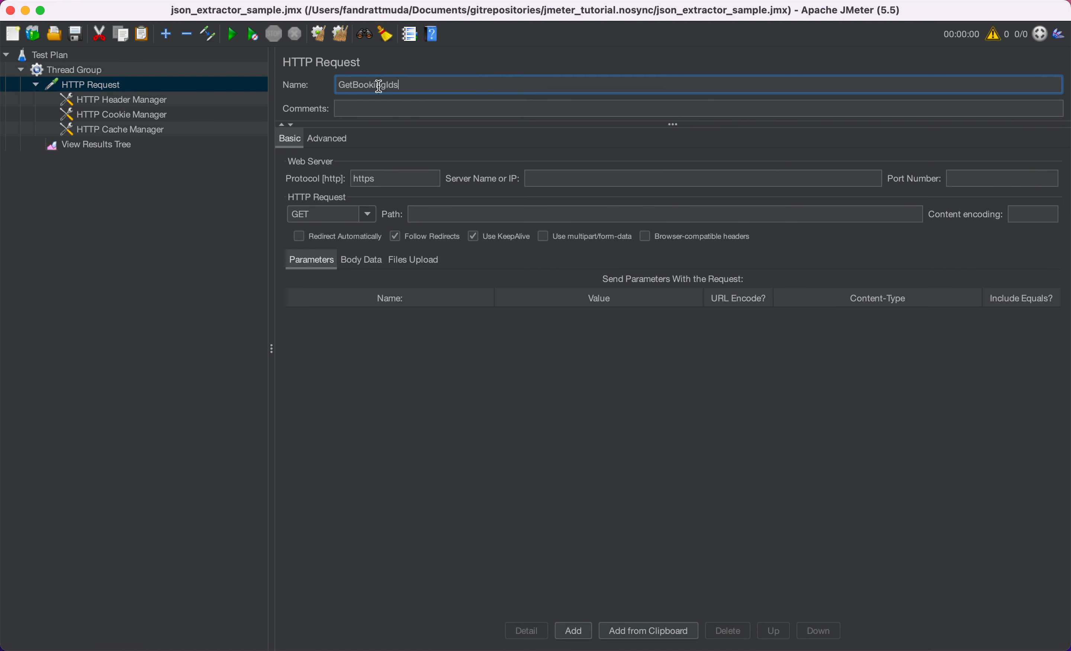
# Step: Set the server name of the GetBookingIds request to the test plan variable ${base_url}
pyautogui.click(552, 182)
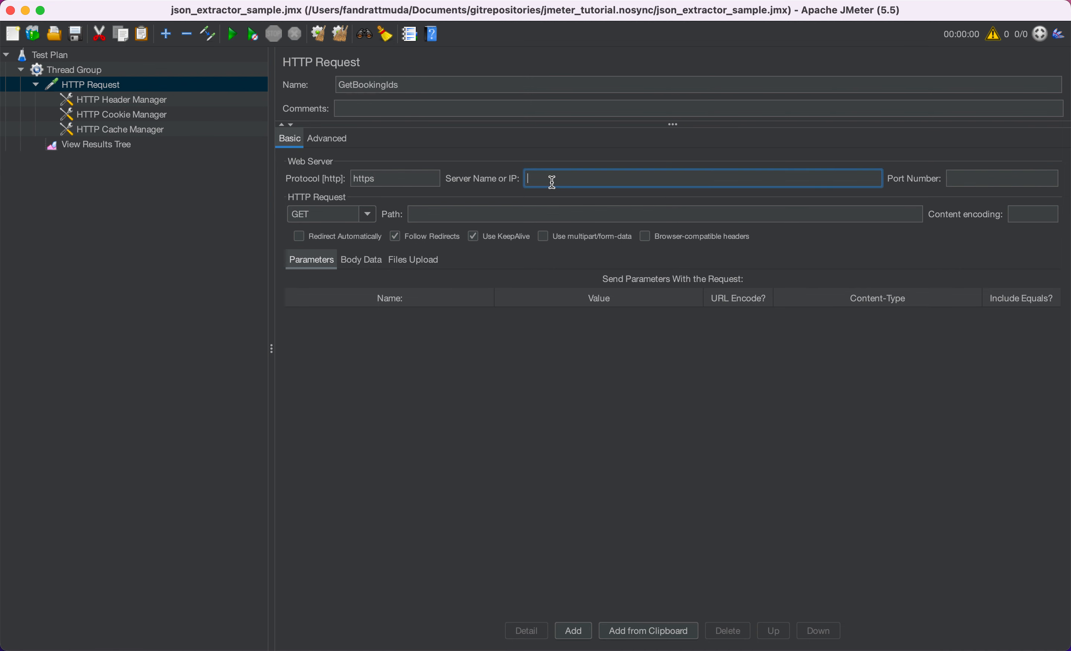
pyautogui.click(61, 57)
pyautogui.click(341, 176)
# Step: Copy /booking from the GetBookingIds URL in the Chrome docs and set it as the request path in JMeter
pyautogui.press('super+Tab')
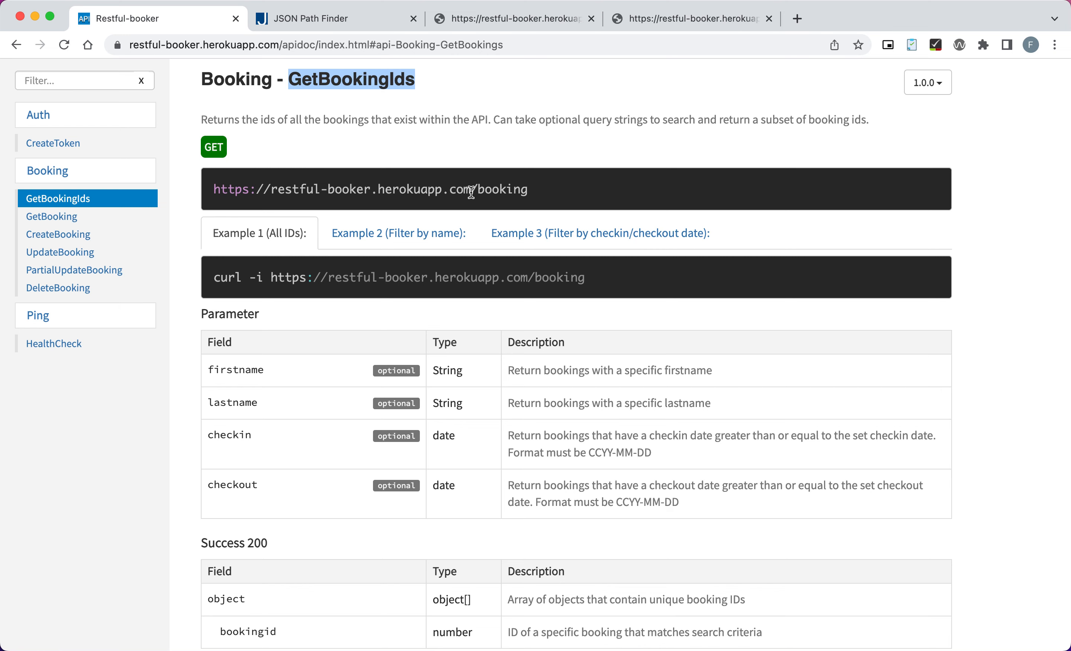
pyautogui.moveTo(472, 191); pyautogui.dragTo(581, 192)
pyautogui.press('super+c')
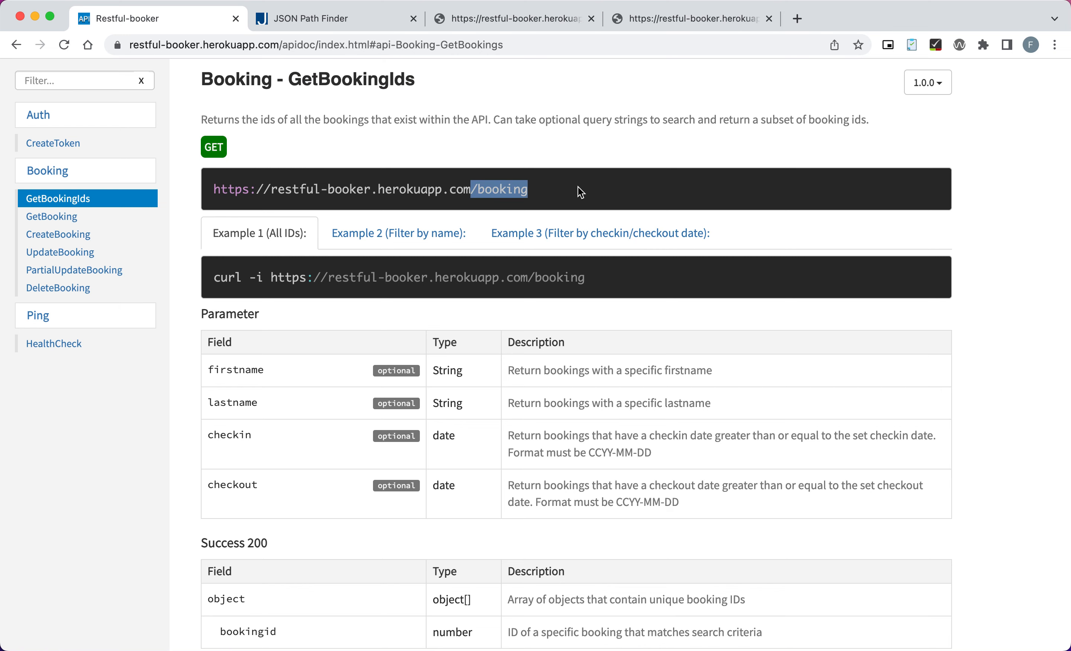
pyautogui.press('super+Tab')
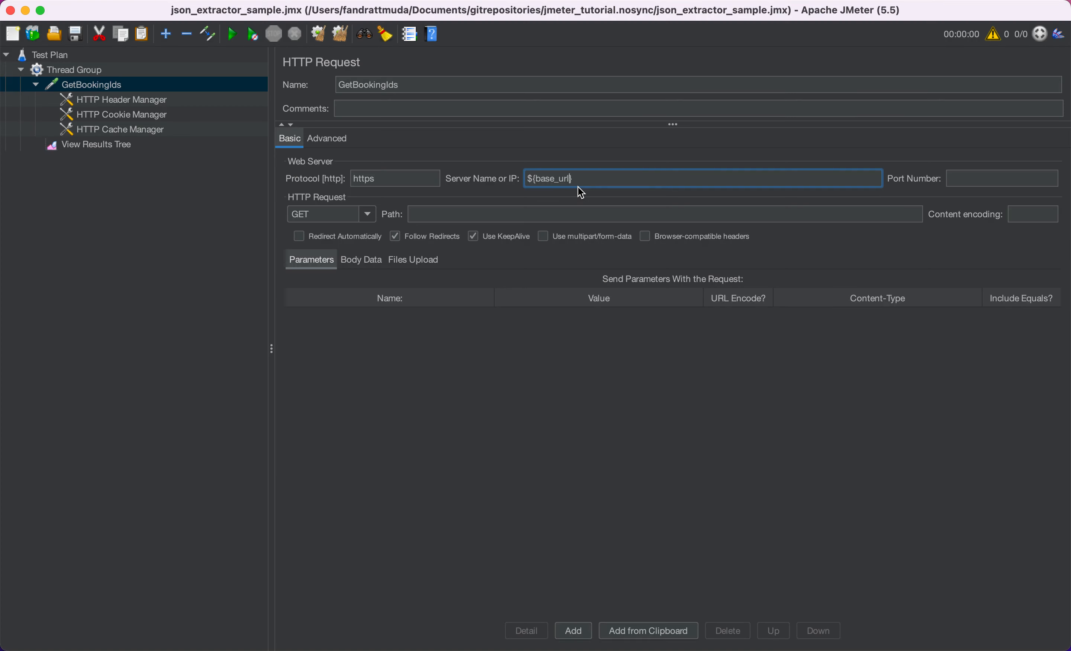
pyautogui.click(500, 213)
pyautogui.press('super+v')
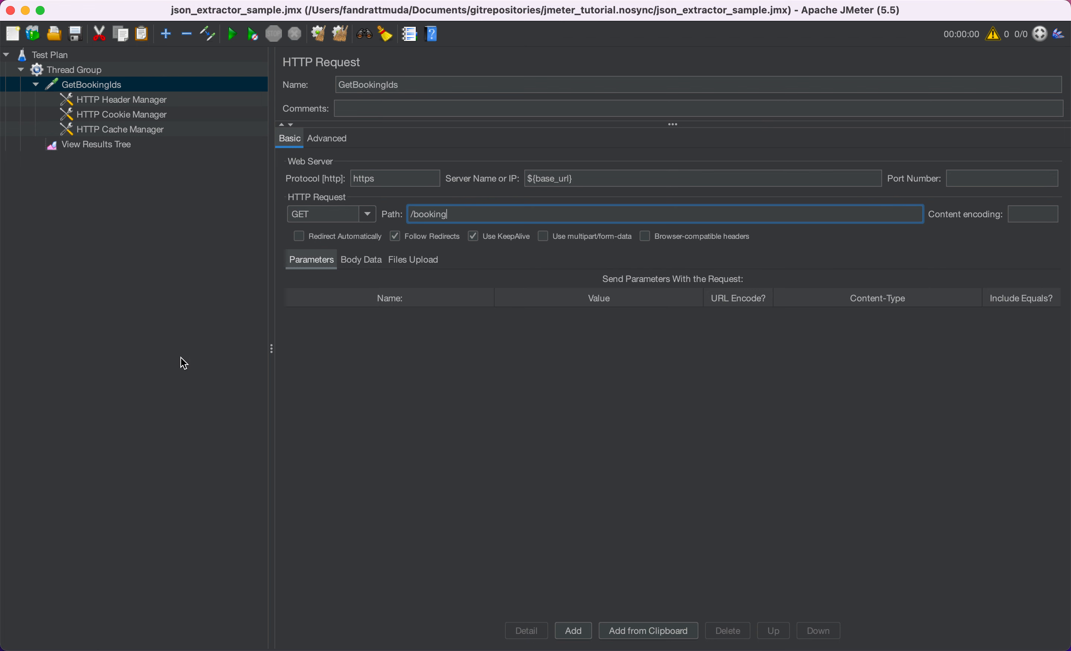
# Step: Open the empty HTTP Header Manager, check the GetBookingIds docs in Chrome for required headers, and return to JMeter
pyautogui.click(90, 100)
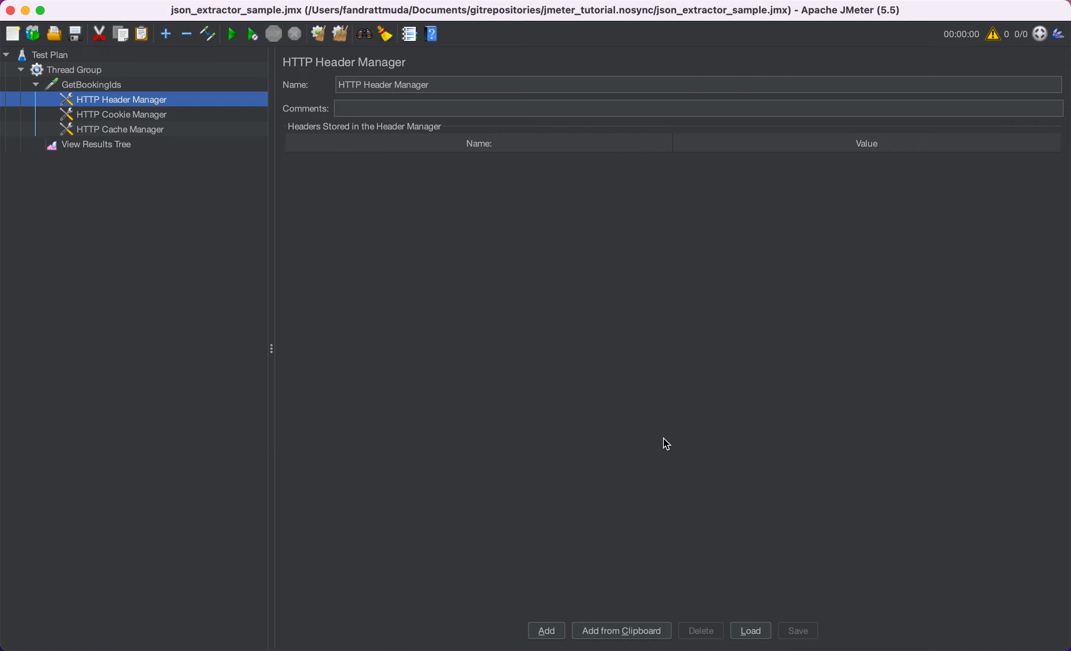
pyautogui.press('super+Tab')
pyautogui.press('super+Tab')
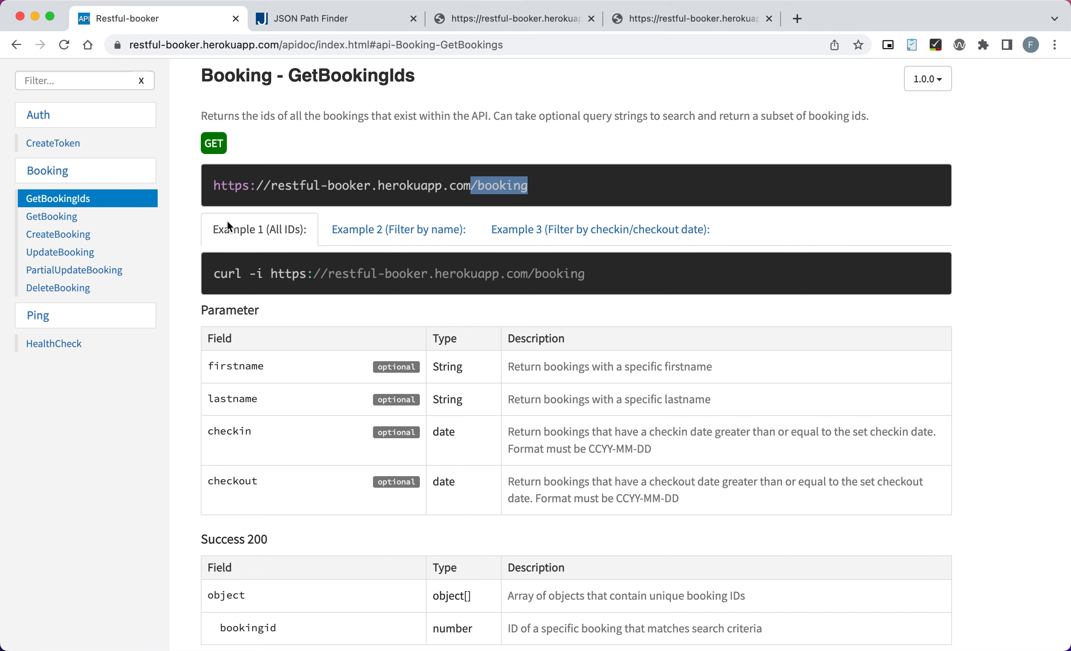
pyautogui.scroll(-1, 226, 367)
pyautogui.scroll(-5, 226, 367)
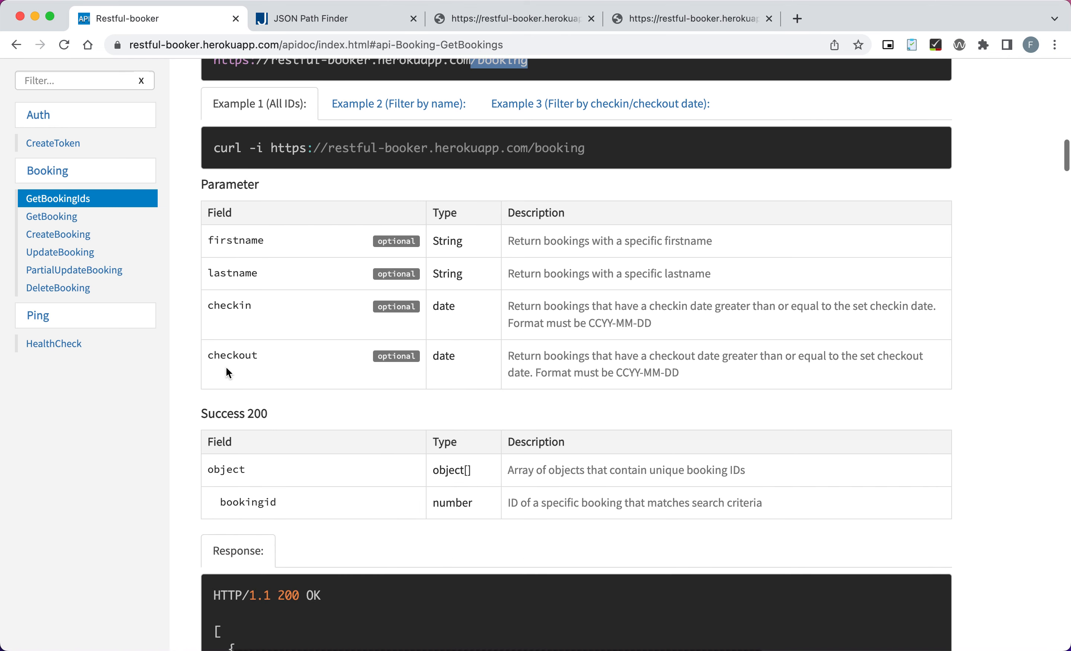
pyautogui.scroll(6, 321, 314)
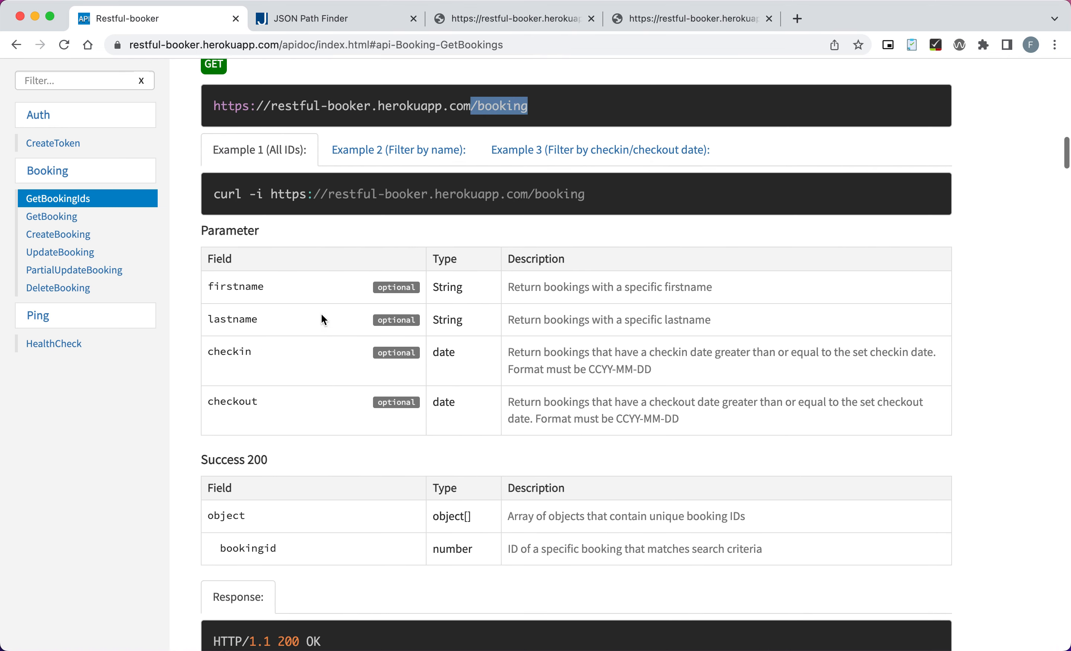
pyautogui.scroll(-1, 322, 314)
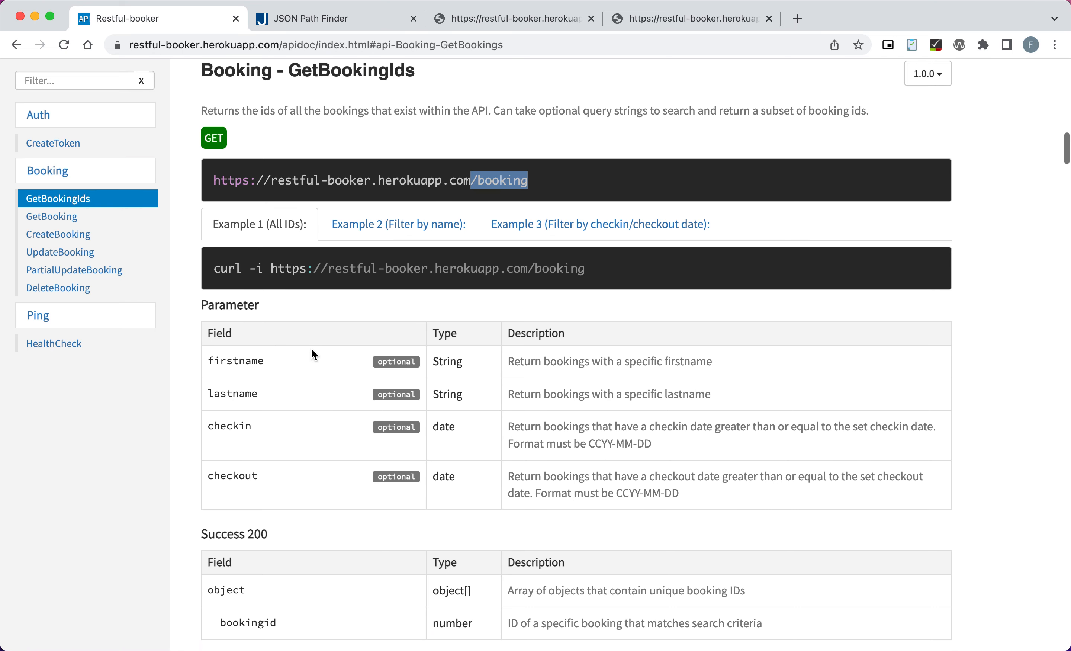
pyautogui.press('super+Tab')
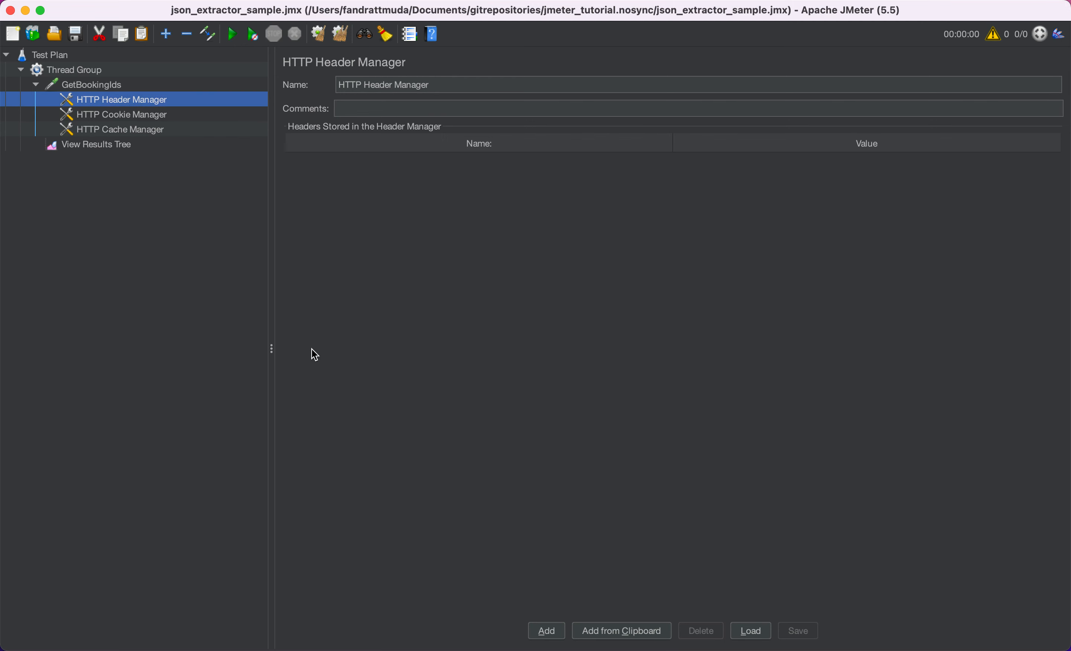
# Step: Remove the HTTP Header Manager from the GetBookingIds request
pyautogui.rightClick(113, 106)
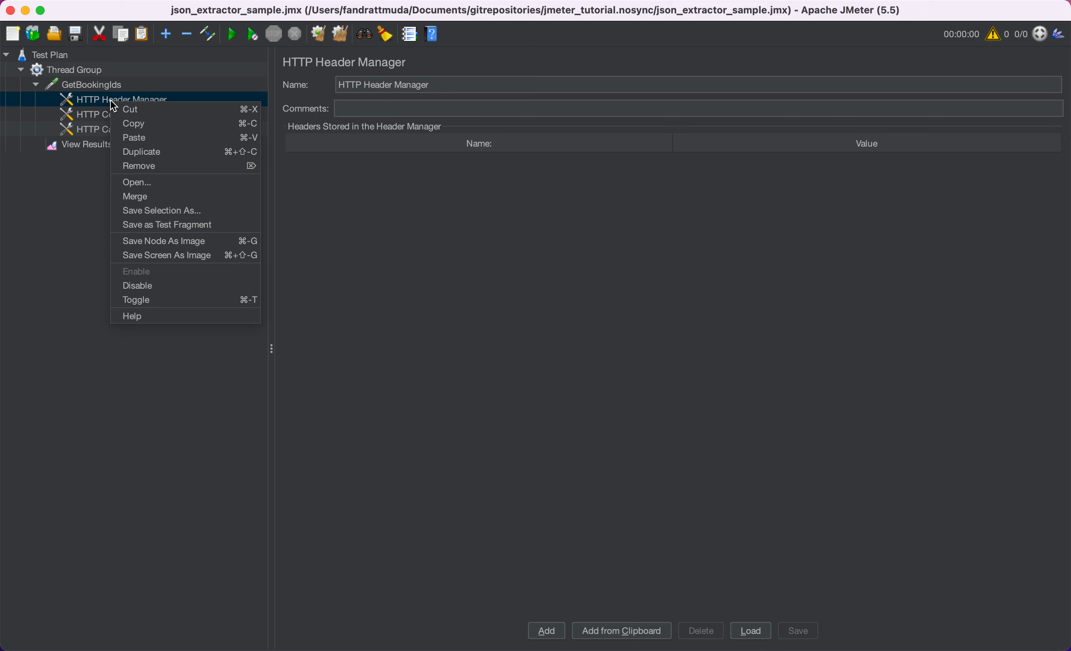
pyautogui.click(163, 166)
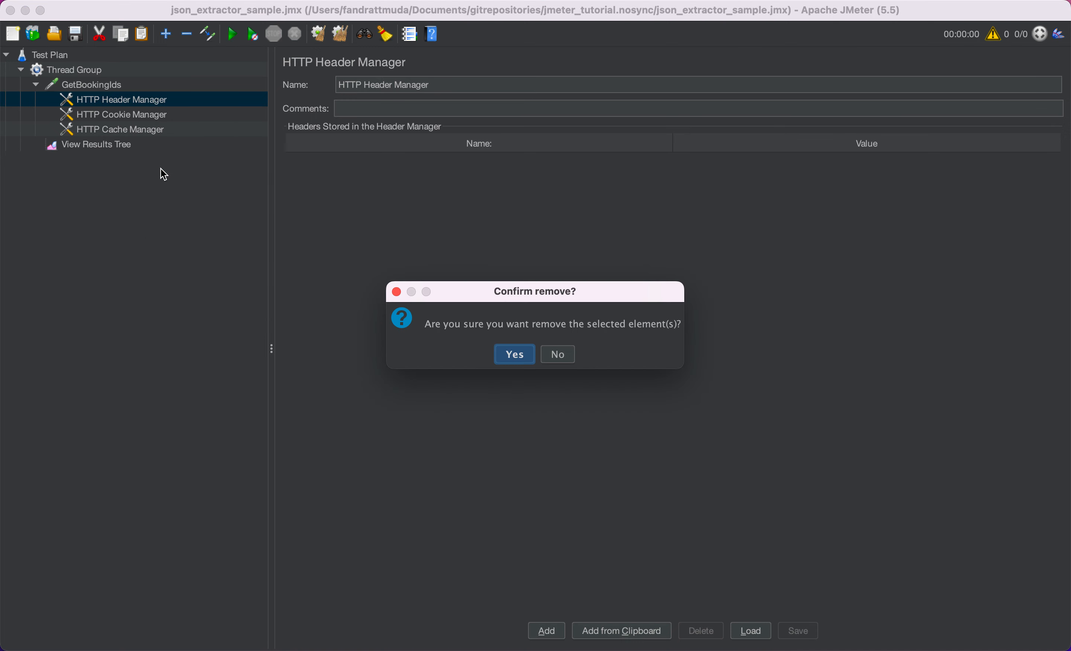
pyautogui.click(515, 355)
# Step: Enable clearing cookies each iteration in the HTTP Cookie Manager and clearing cache each iteration in the HTTP Cache Manager
pyautogui.click(125, 100)
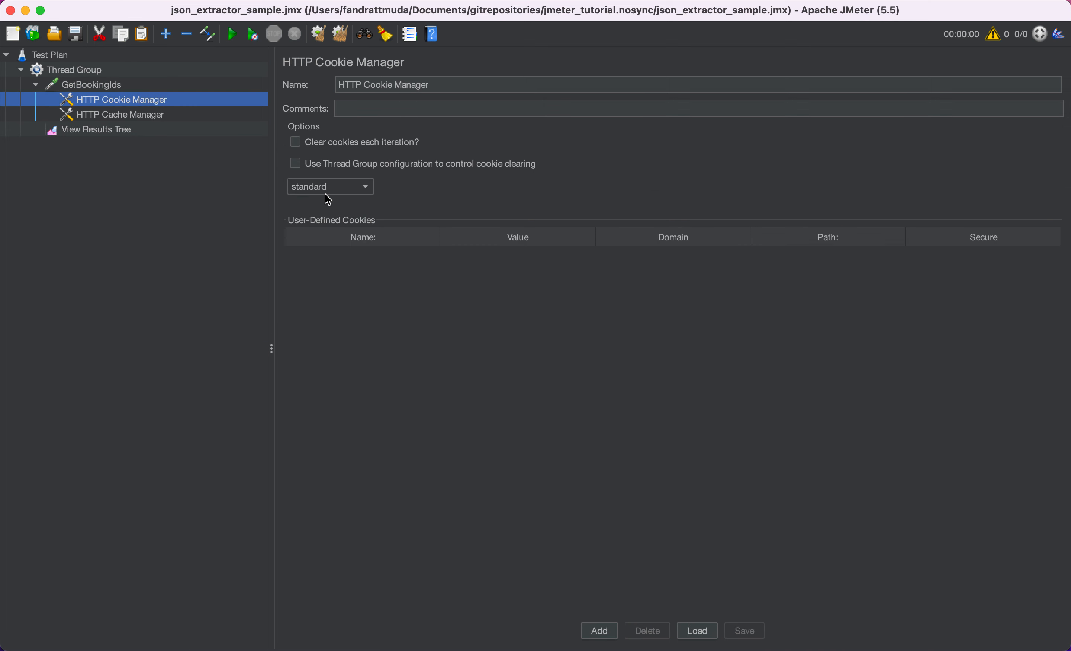
pyautogui.click(297, 144)
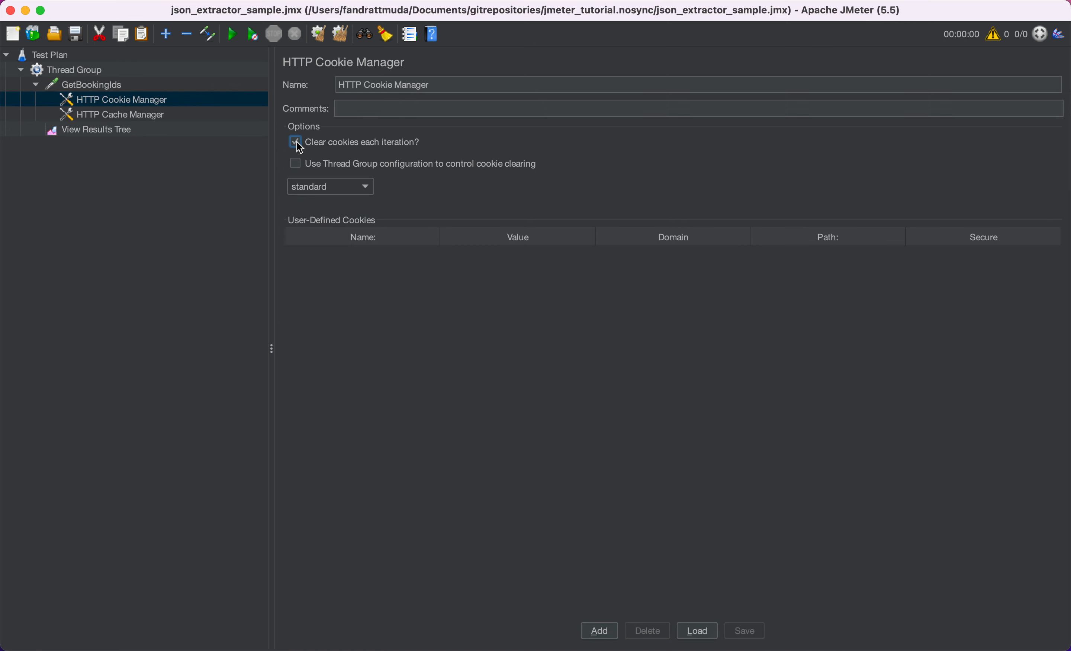
pyautogui.click(144, 113)
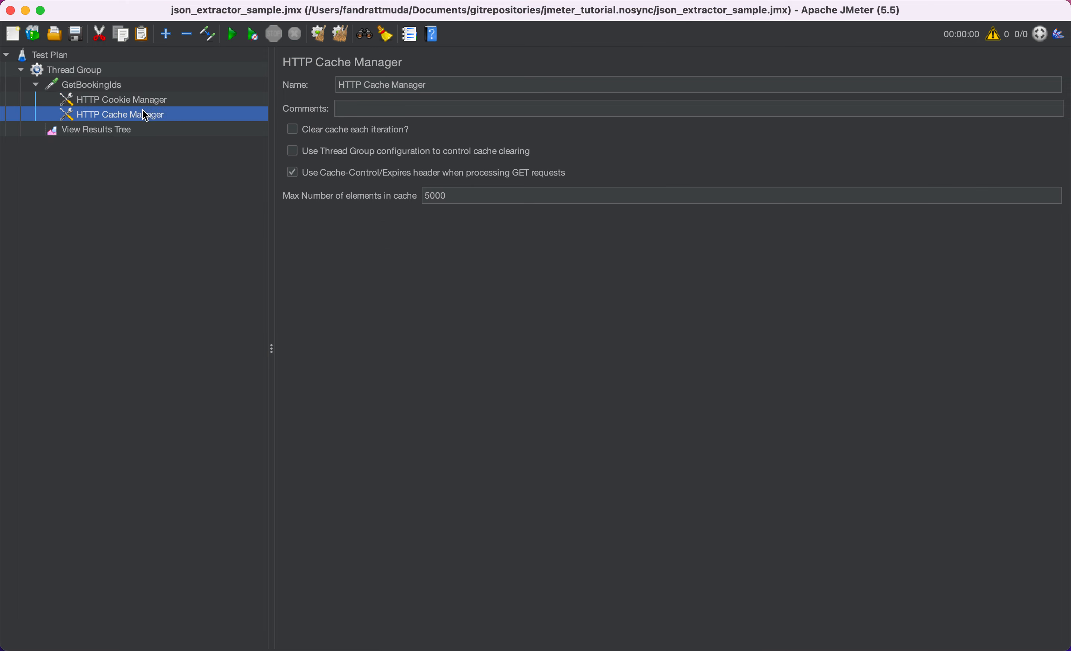
pyautogui.click(294, 130)
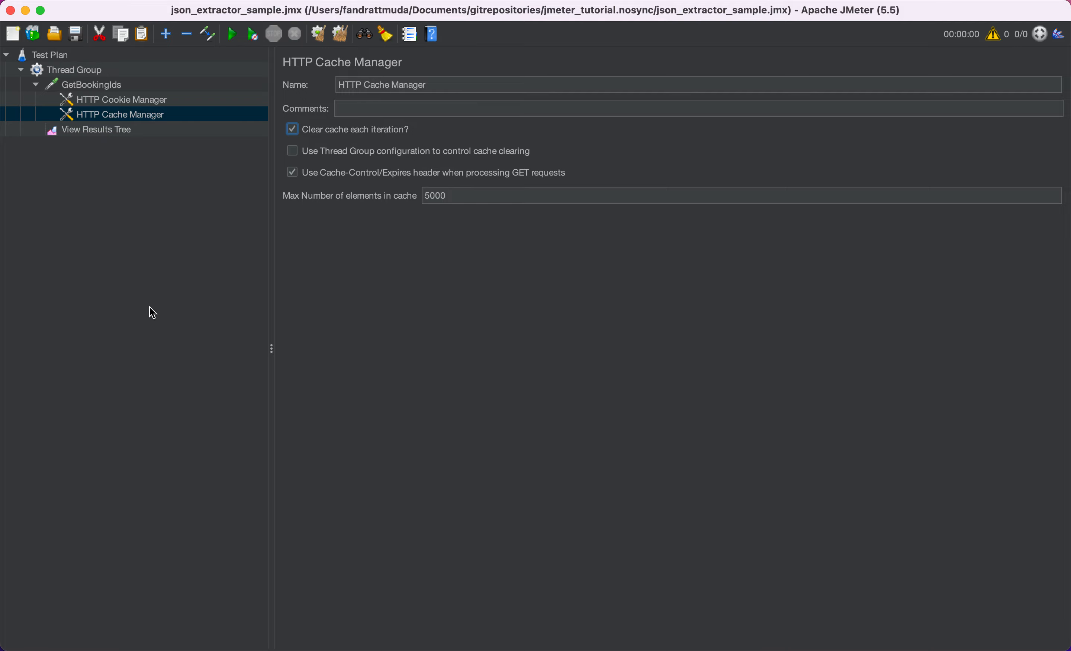
pyautogui.press('super+Tab')
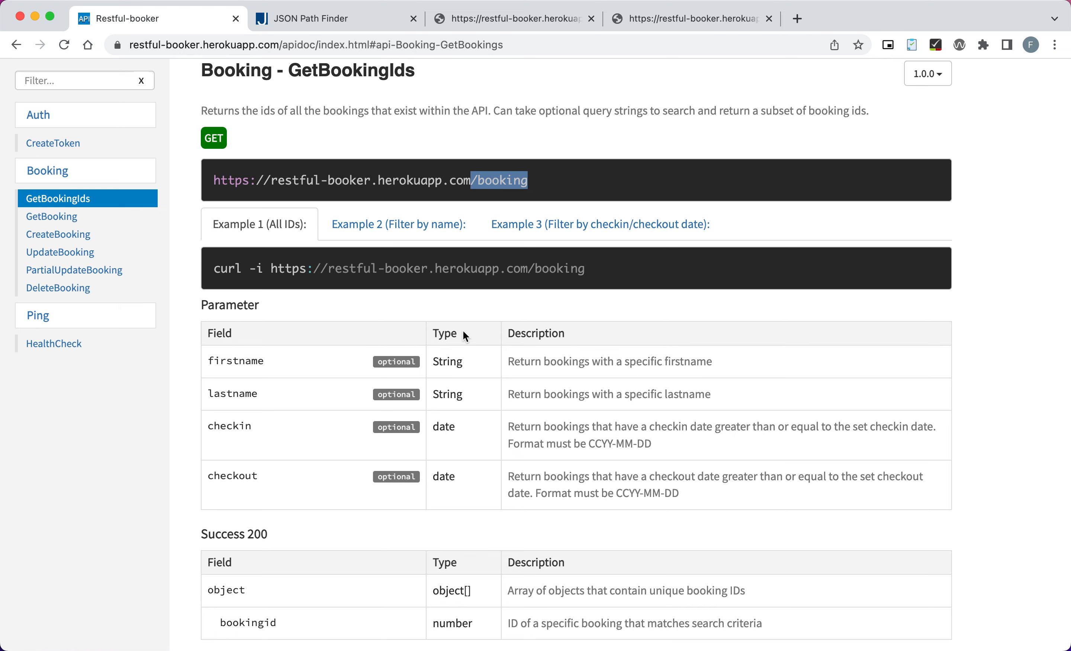
pyautogui.press('super+Tab')
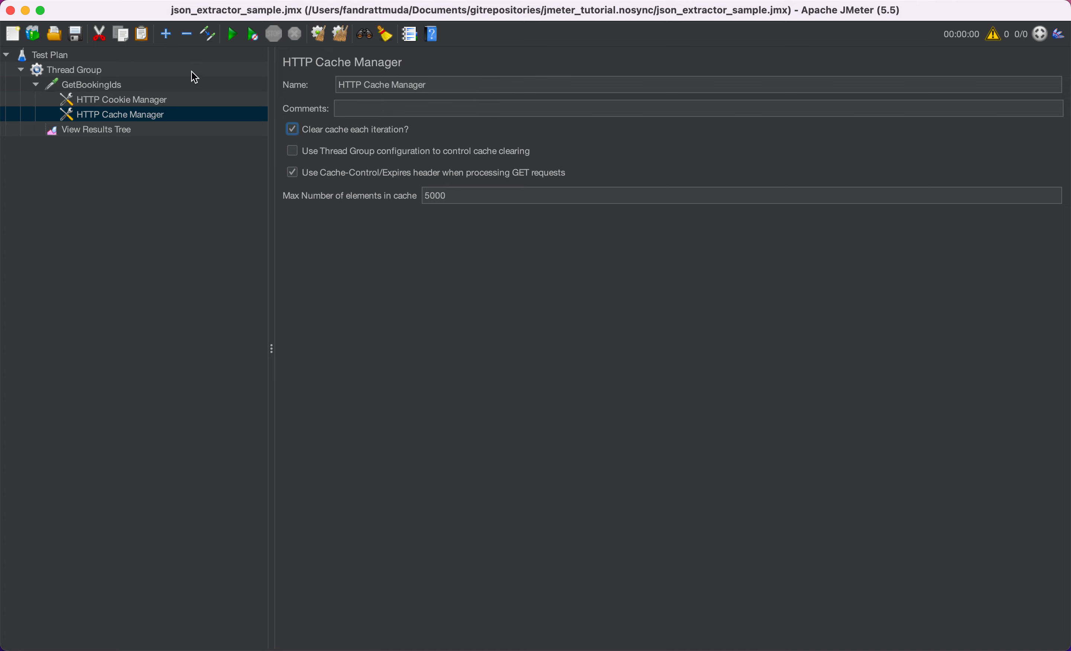
# Step: Run the test plan and inspect the first booking ID in the GetBookingIds response body within View Results Tree
pyautogui.click(100, 74)
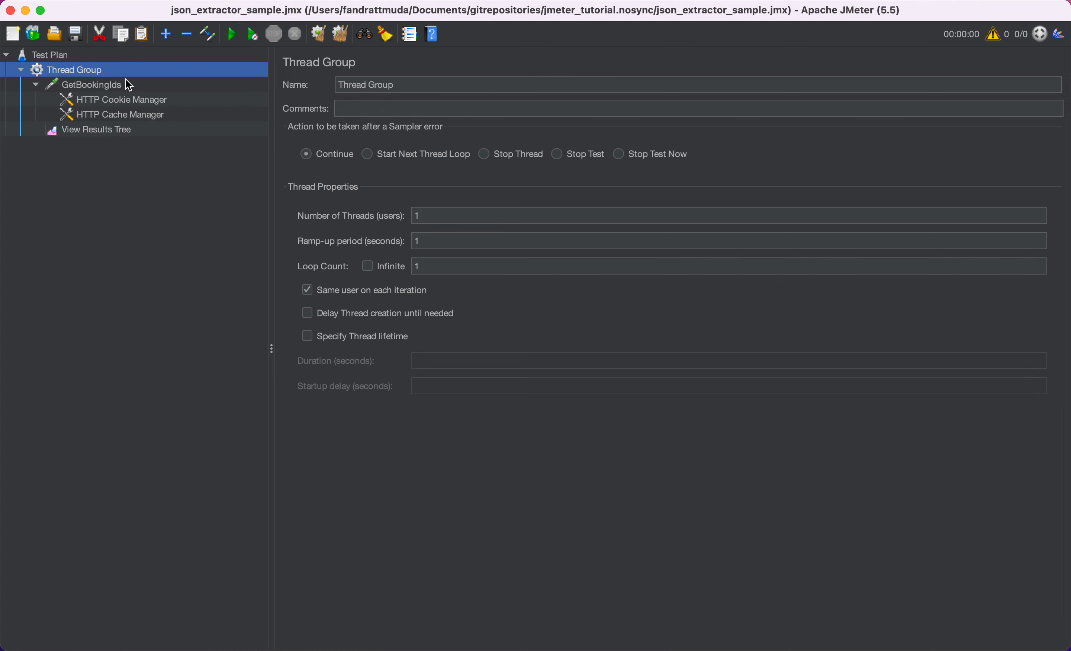
pyautogui.click(232, 34)
pyautogui.click(115, 133)
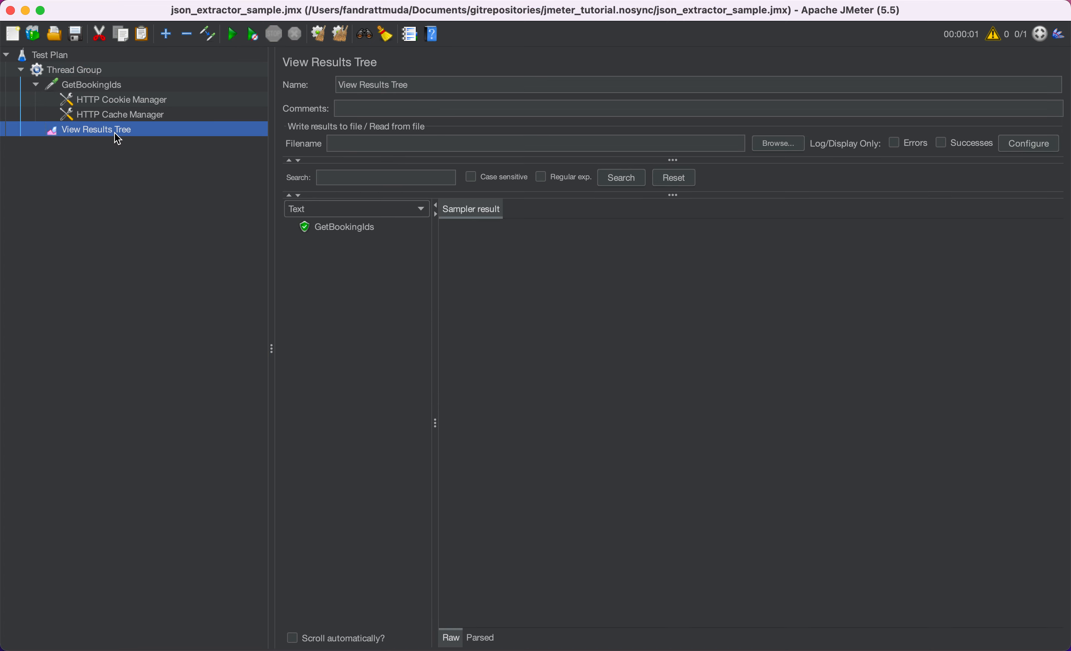
pyautogui.click(348, 227)
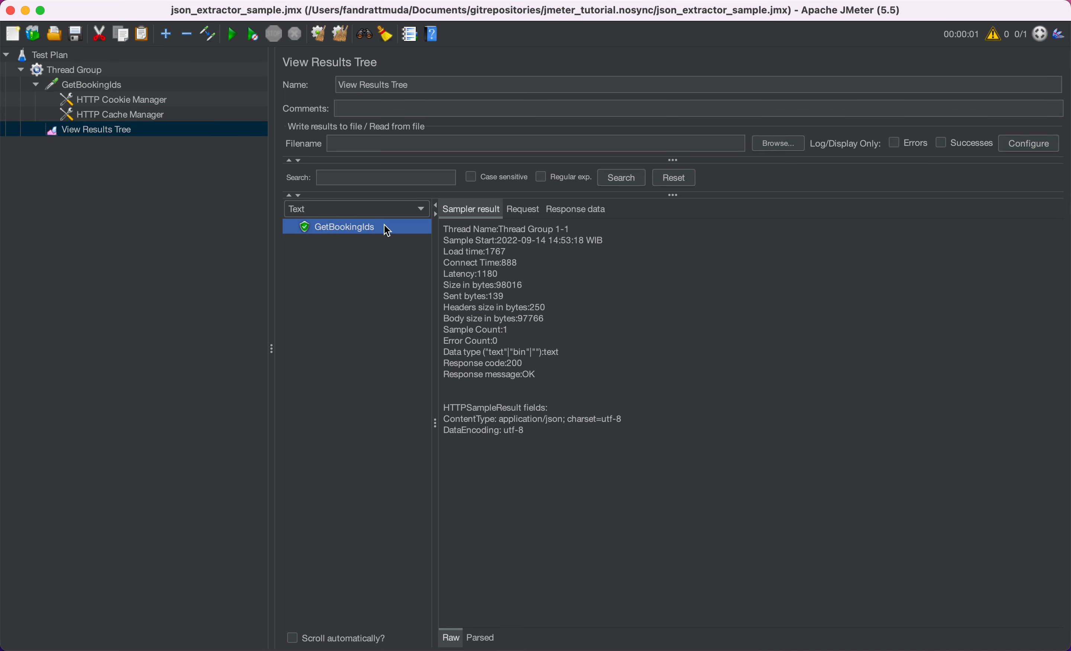
pyautogui.click(560, 215)
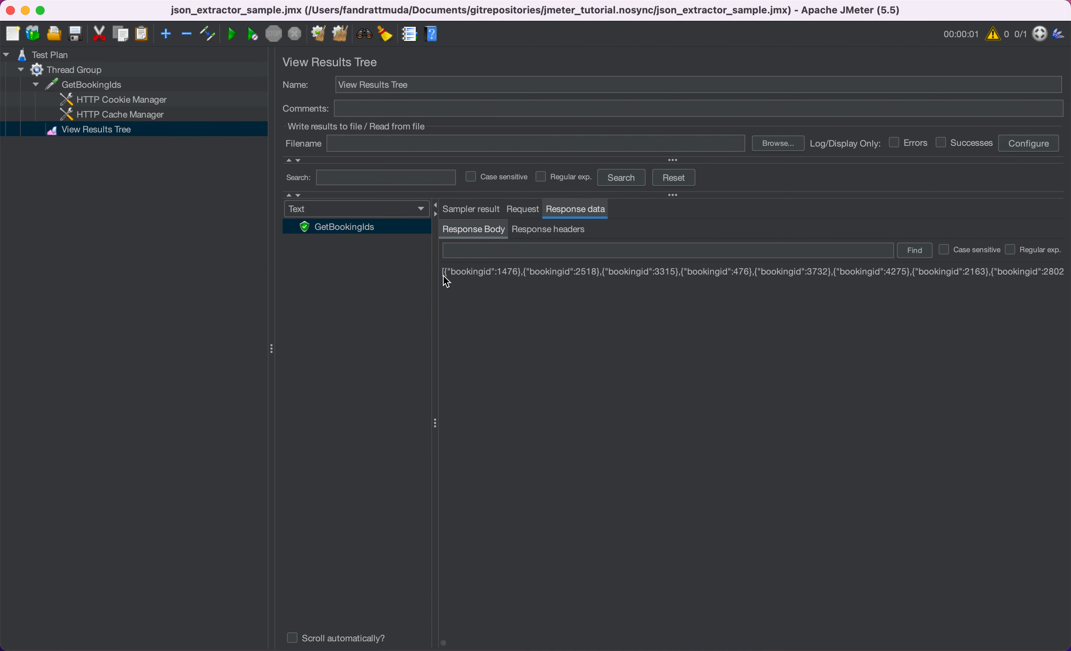
pyautogui.doubleClick(515, 272)
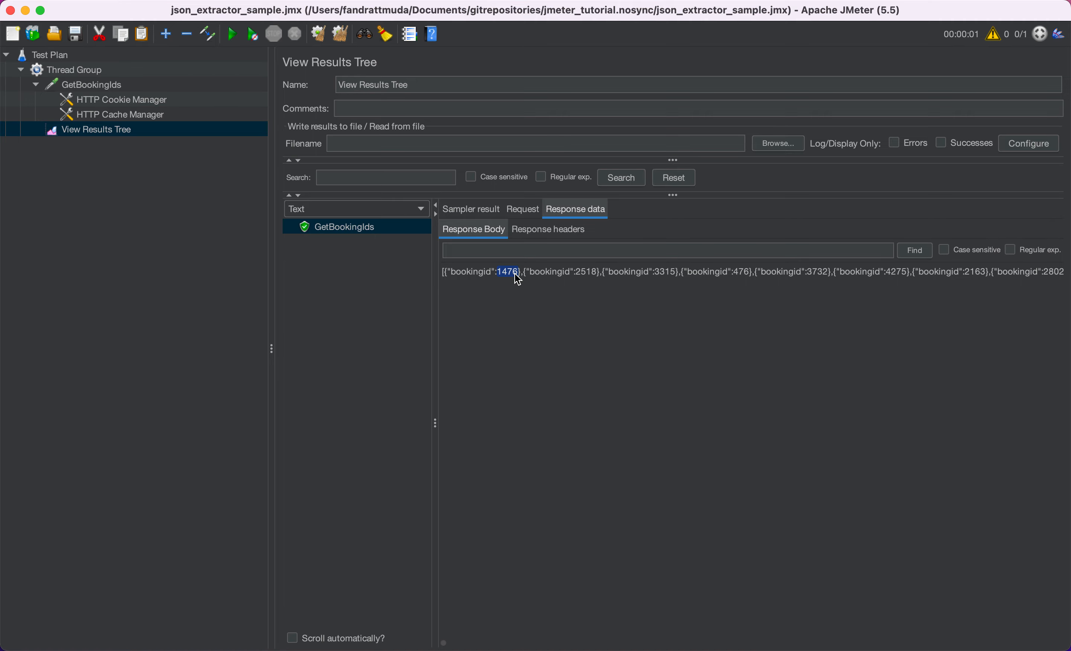
# Step: Switch to Chrome and examine the booking ID list and the paths of its entries in JSON Path Finder
pyautogui.press('super+Tab')
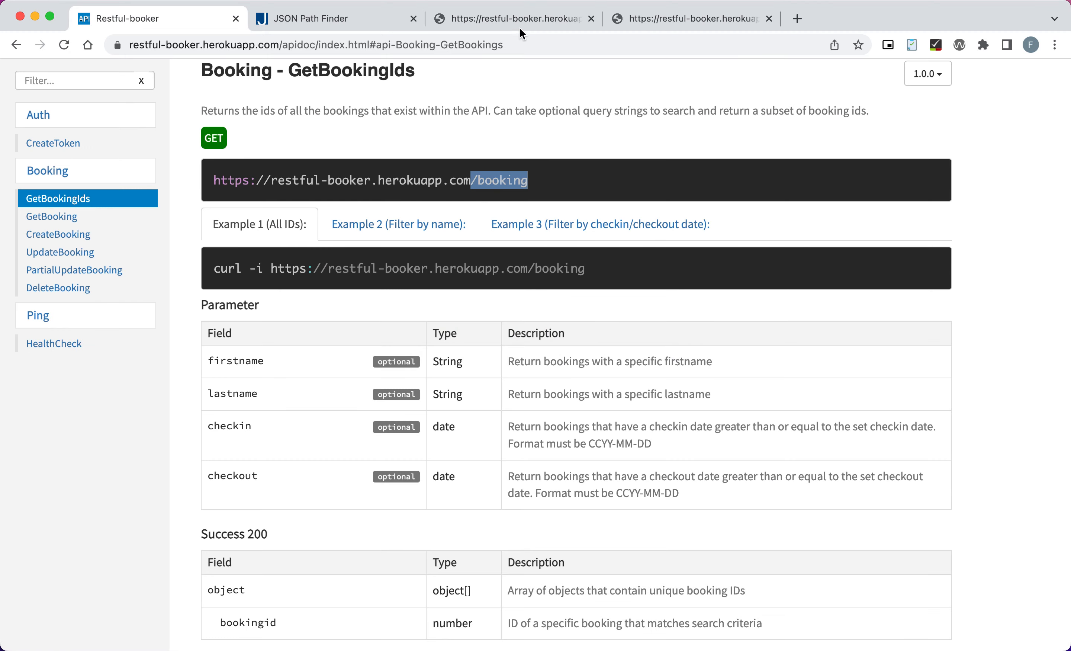
pyautogui.click(519, 20)
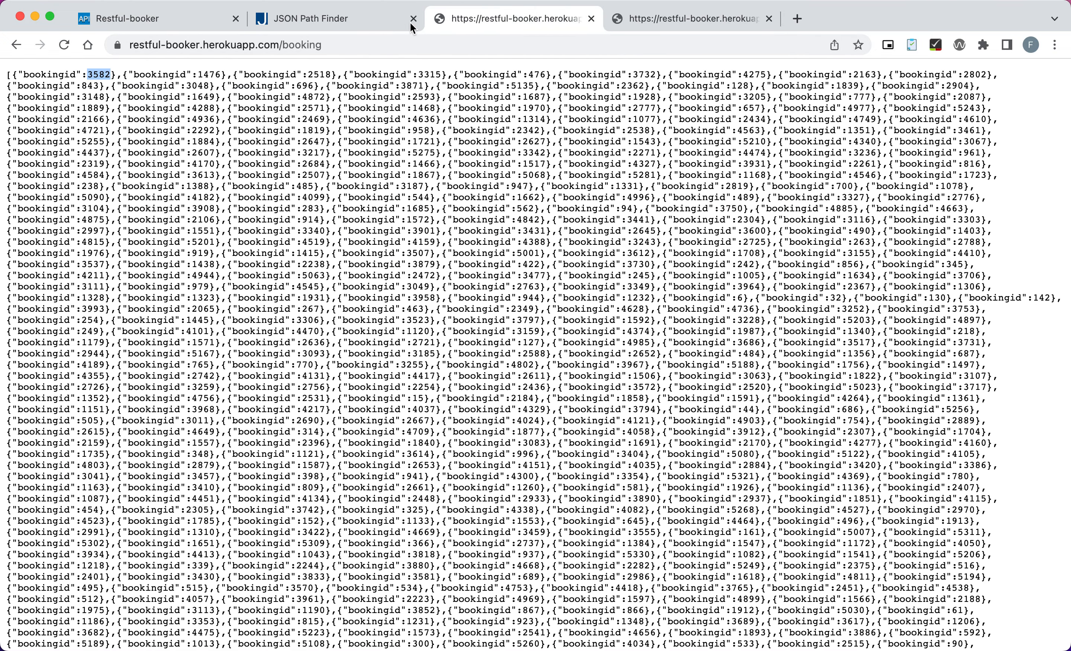
pyautogui.click(349, 22)
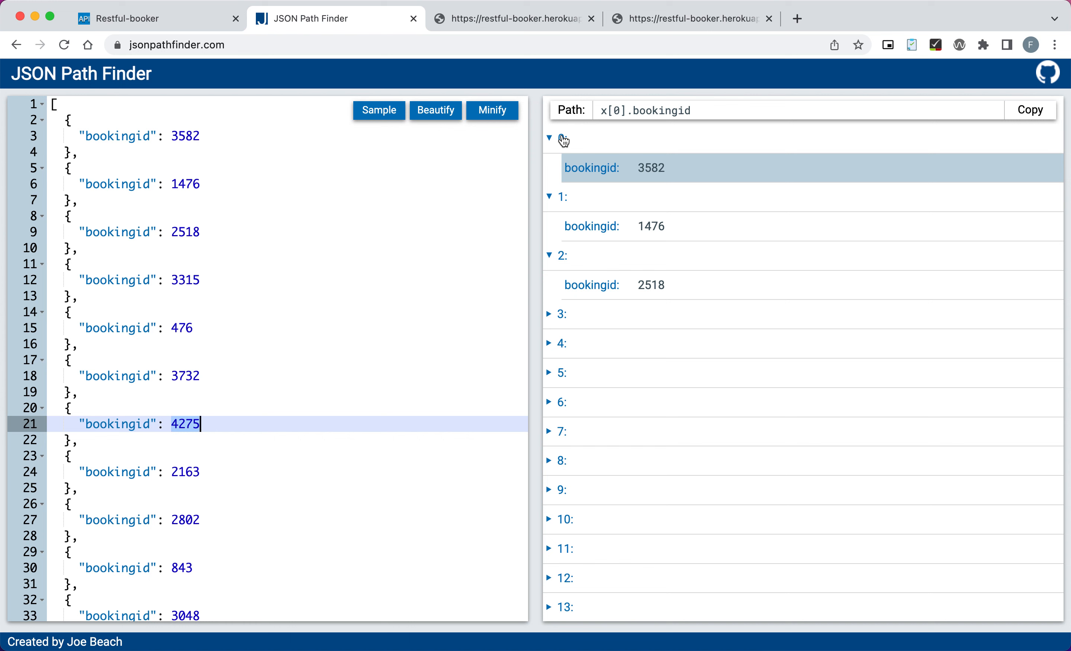
pyautogui.doubleClick(663, 108)
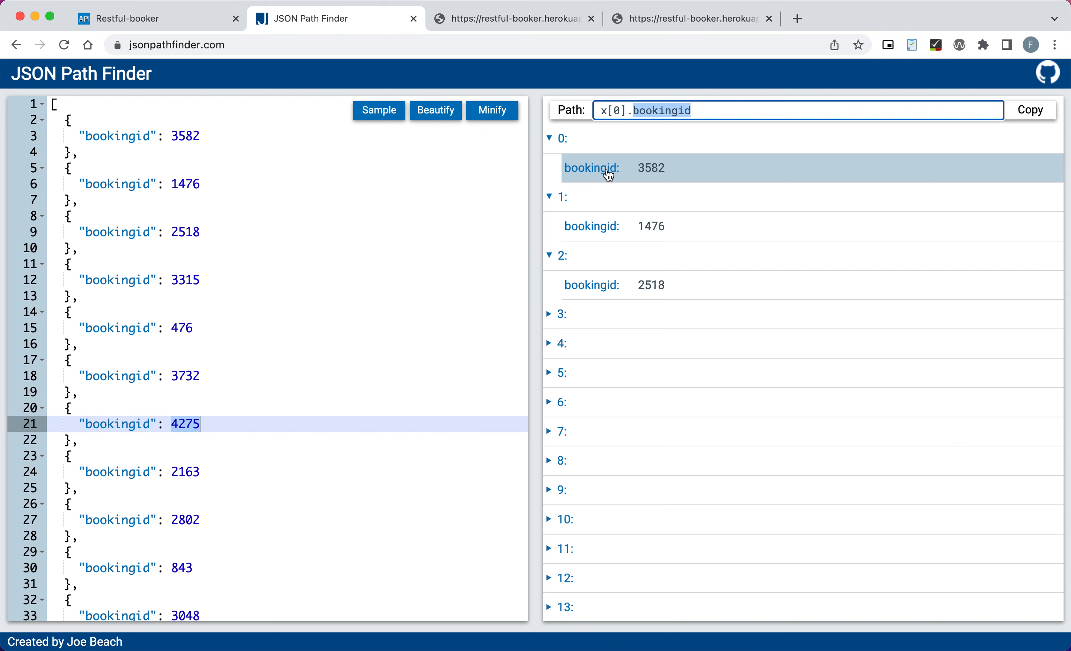
pyautogui.click(589, 315)
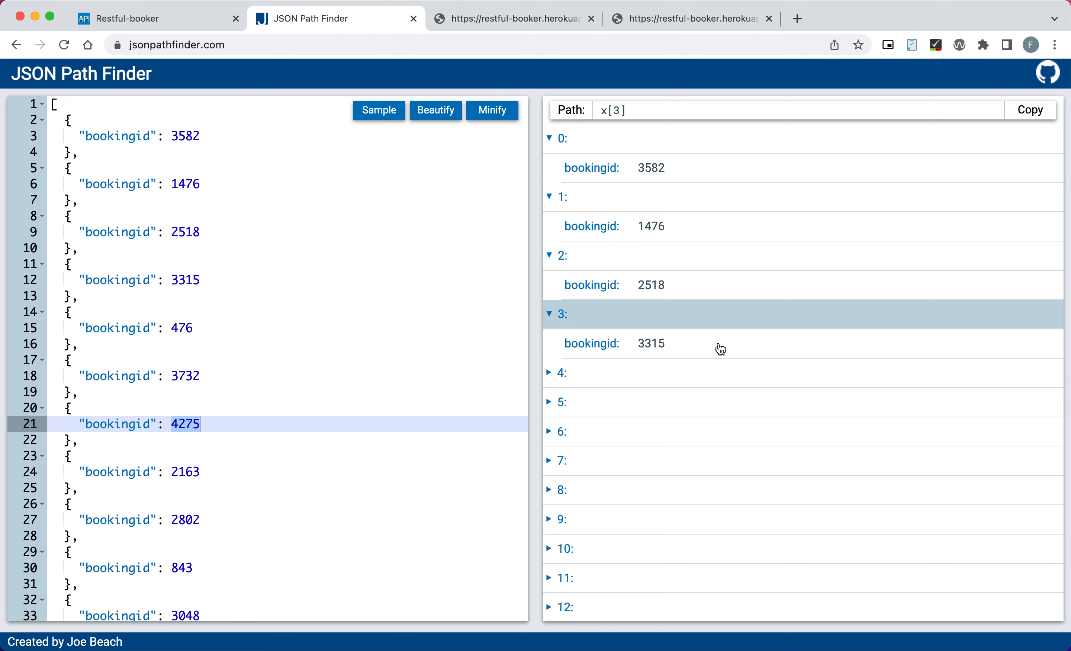
# Step: Return to JMeter and add a JSON Extractor post-processor to the GetBookingIds request
pyautogui.press('super+Tab')
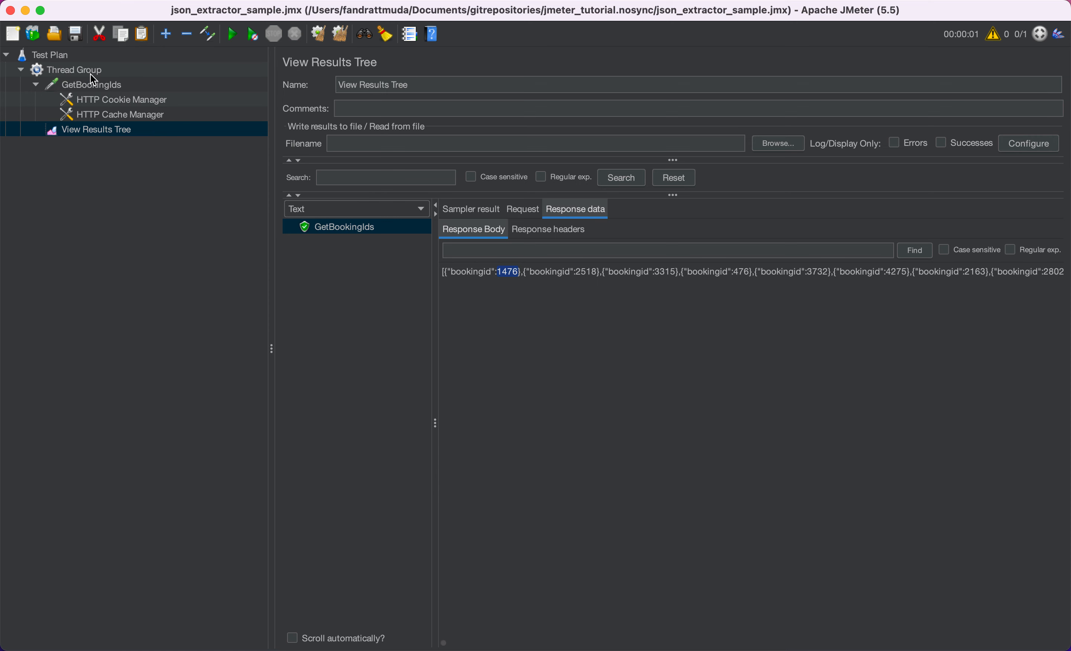
pyautogui.rightClick(120, 90)
pyautogui.moveTo(197, 93)
pyautogui.moveTo(327, 144)
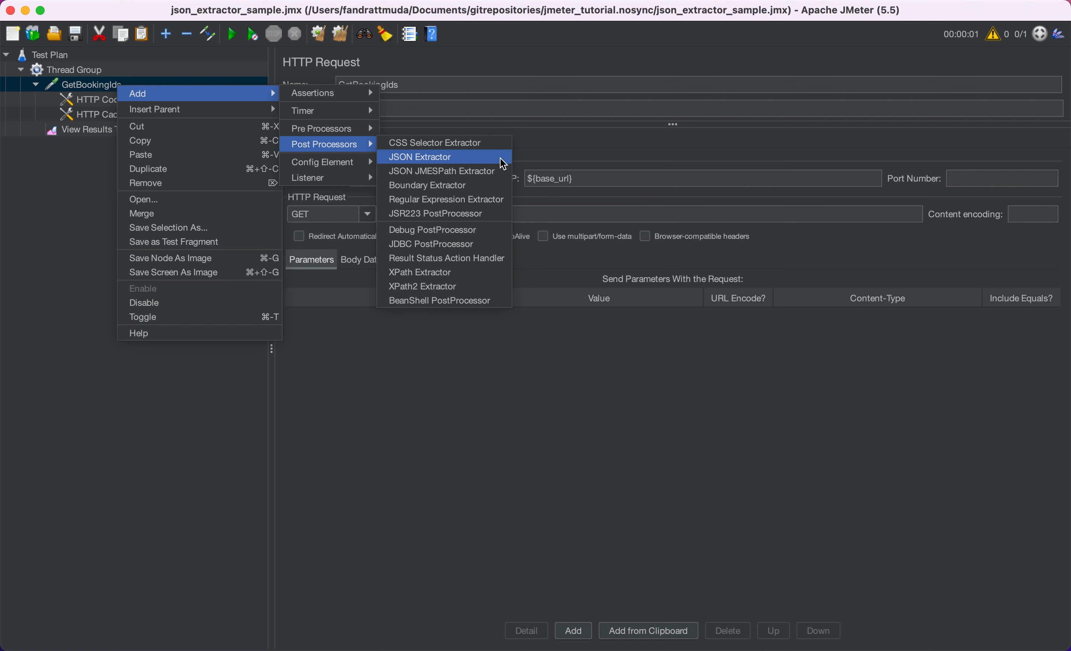
pyautogui.click(503, 164)
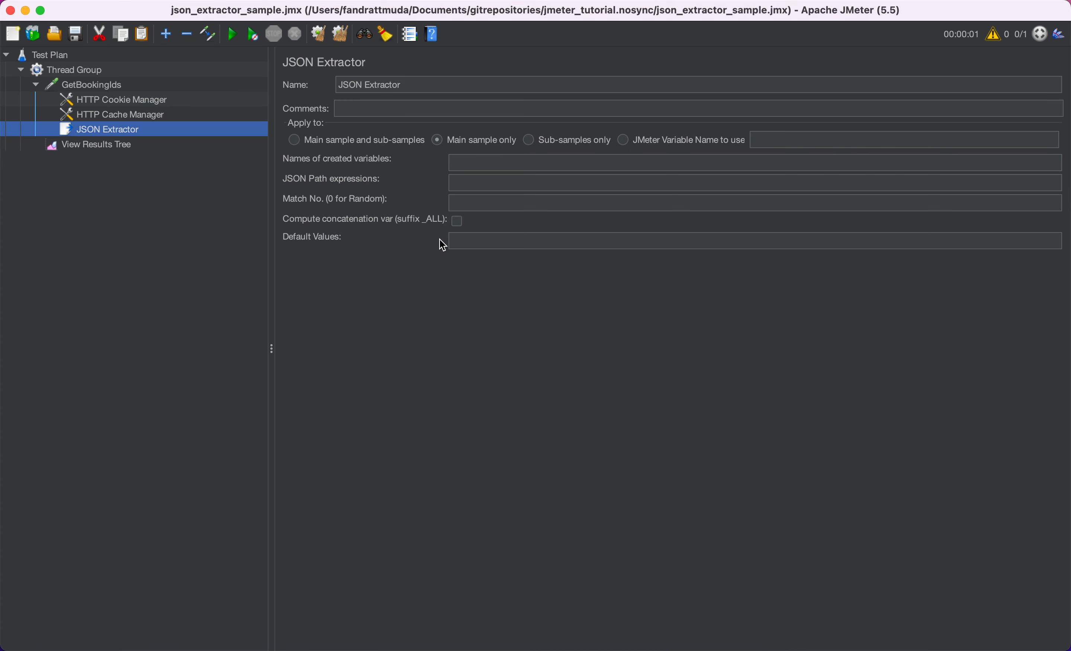
pyautogui.click(423, 83)
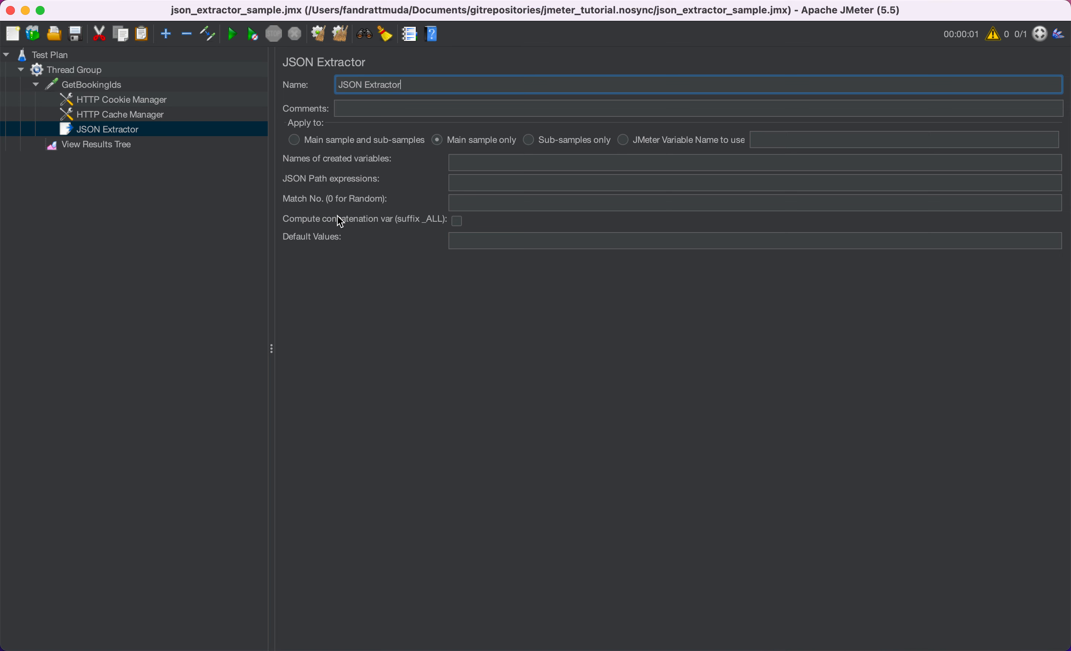
# Step: Set the JSON Extractor's created variable name to captured_booking_id
pyautogui.click(487, 166)
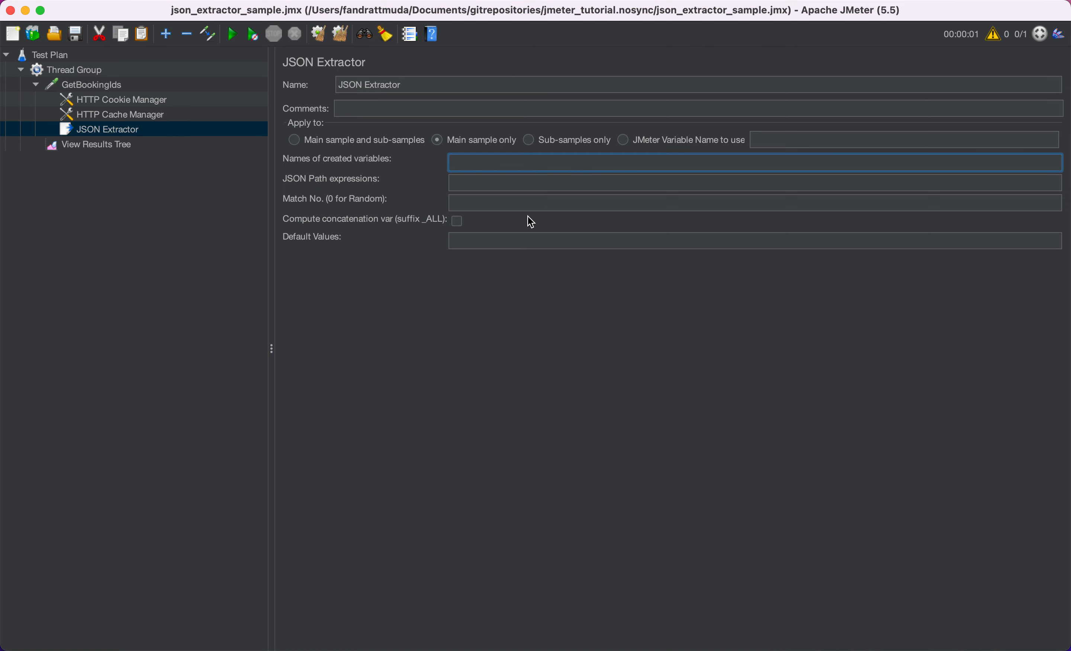
pyautogui.write('captured')
pyautogui.write('_bookin')
pyautogui.write('did')
pyautogui.write('_')
pyautogui.press('BackSpace')
pyautogui.write('g_id')
# Step: Copy the bookingid key from JSON Path Finder in Chrome and set the extractor's JSON Path expression in JMeter to $.bookingid
pyautogui.click(487, 181)
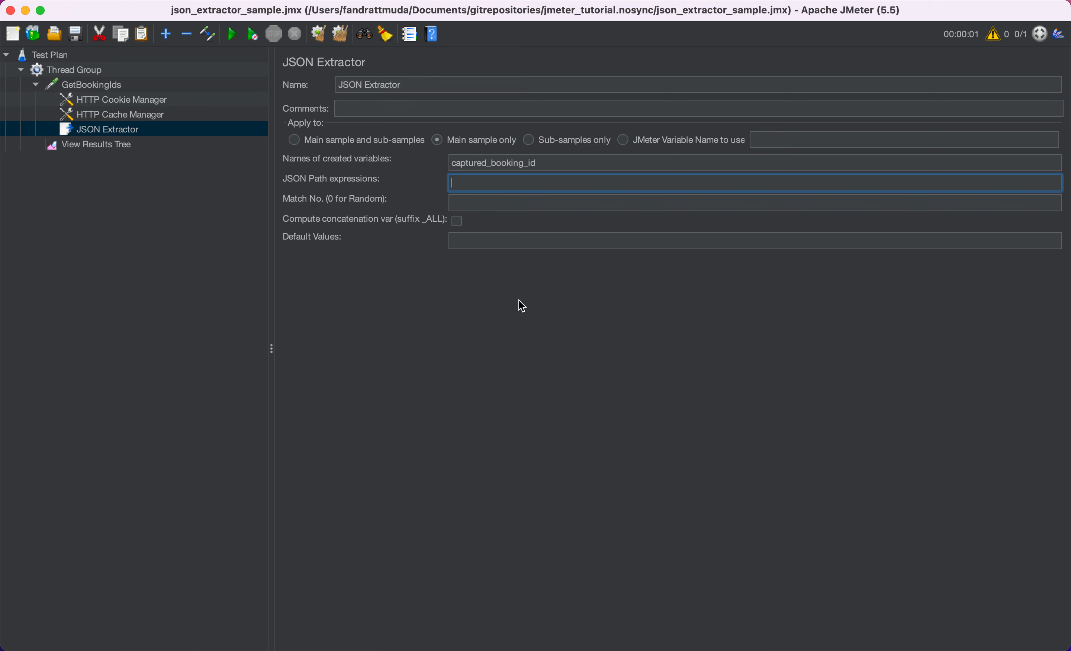
pyautogui.press('super+Tab')
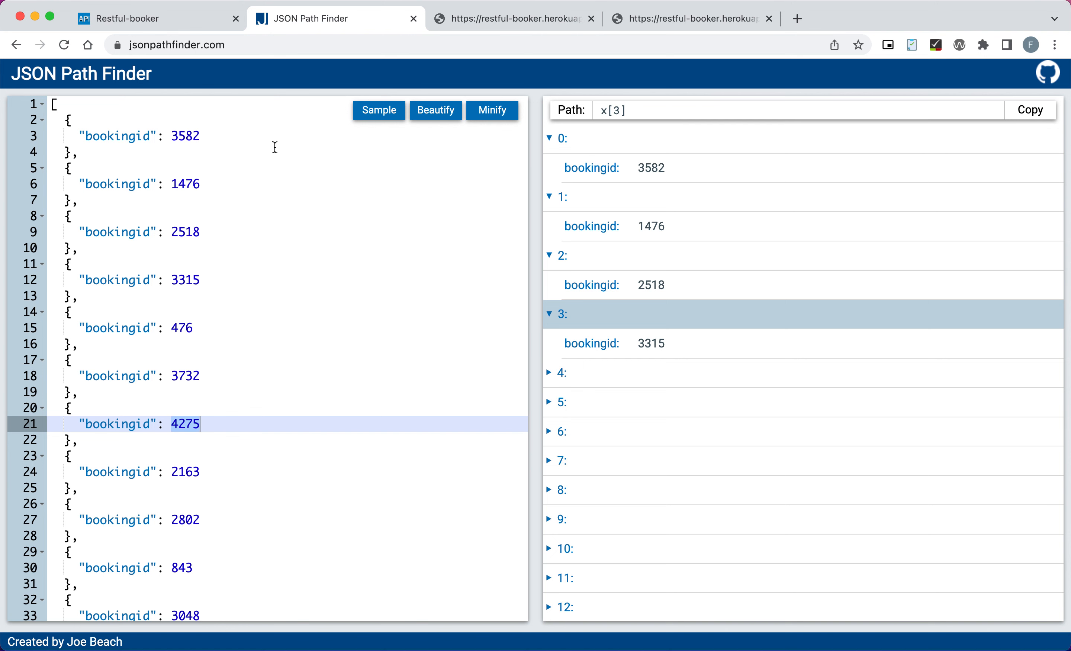
pyautogui.click(121, 140)
pyautogui.doubleClick(120, 140)
pyautogui.press('super+c')
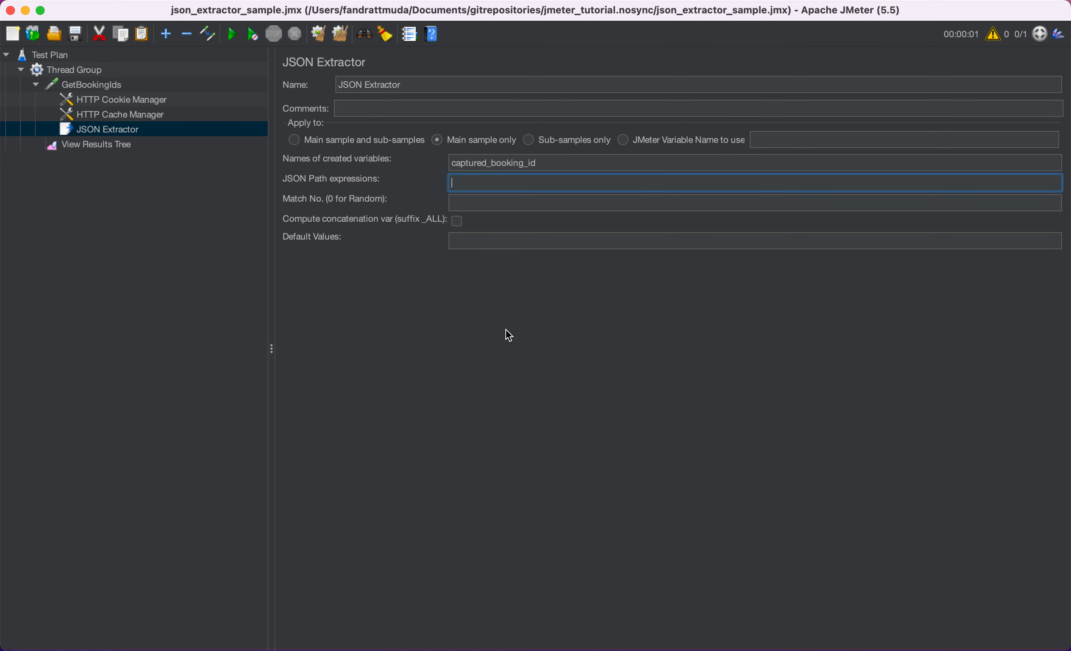
pyautogui.write('$.')
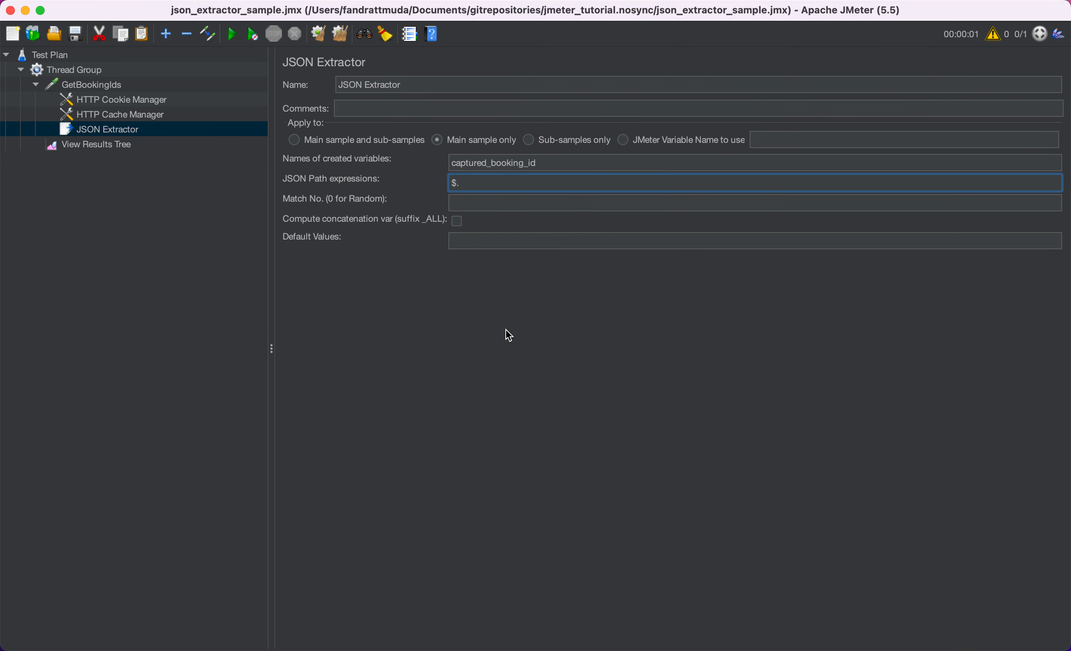
pyautogui.press('super+v')
# Step: Set the JSON Extractor's match number to 0 for a random match
pyautogui.click(464, 203)
pyautogui.write('0')
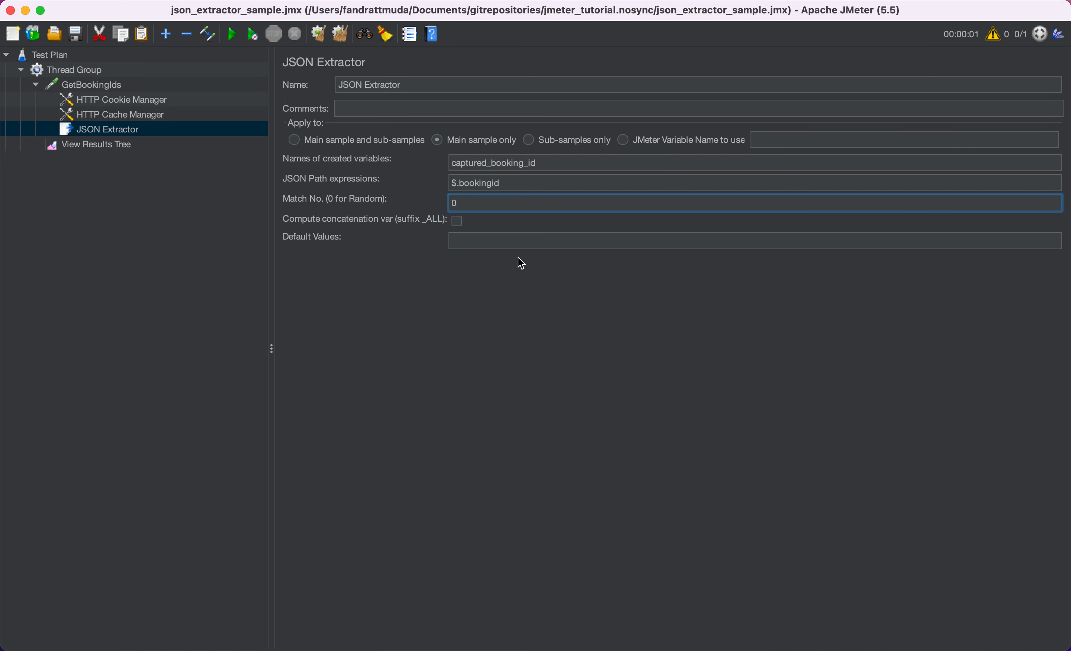
pyautogui.press('BackSpace')
pyautogui.write('1')
pyautogui.press('BackSpace')
pyautogui.write('0')
# Step: Run the test plan twice and inspect the response body and headers of the new GetBookingIds samples in View Results Tree
pyautogui.click(232, 34)
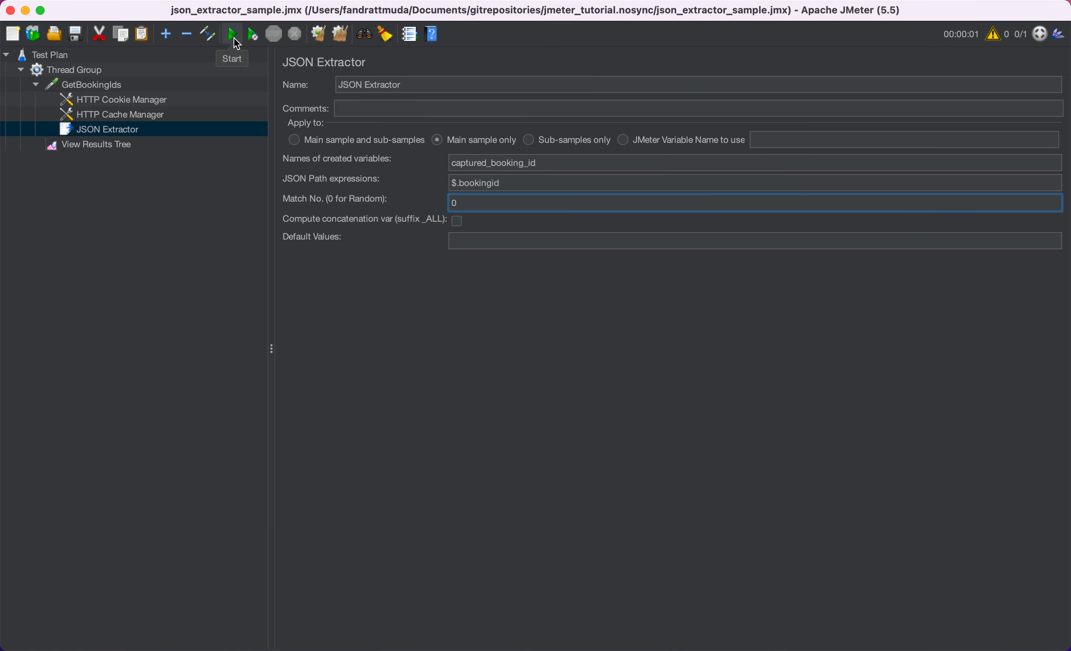
pyautogui.click(96, 144)
pyautogui.click(357, 243)
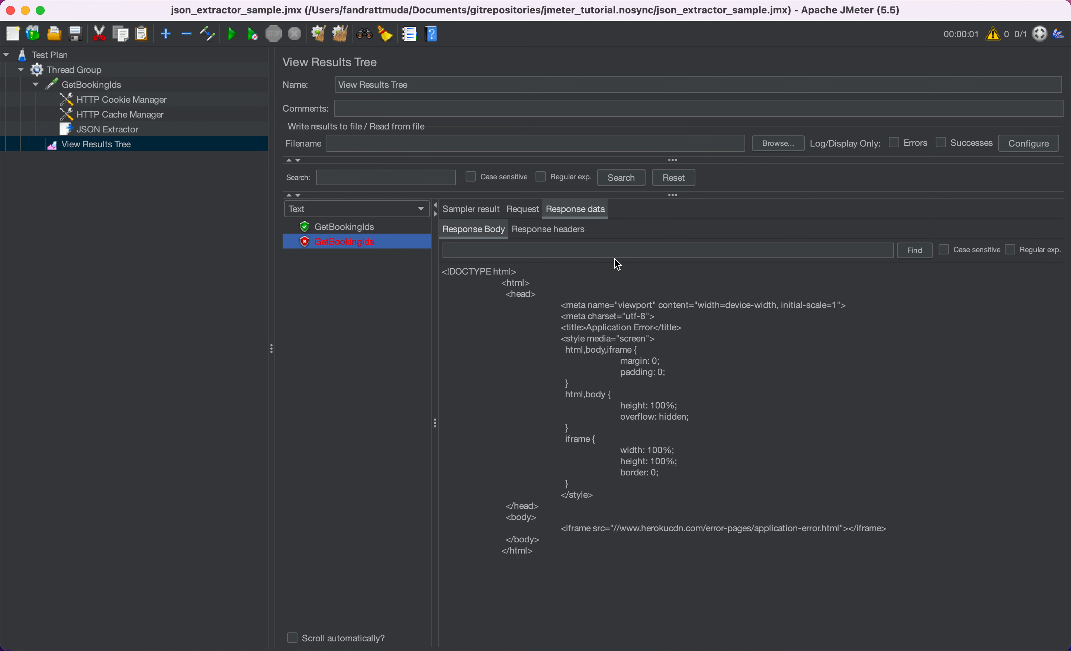
pyautogui.click(548, 230)
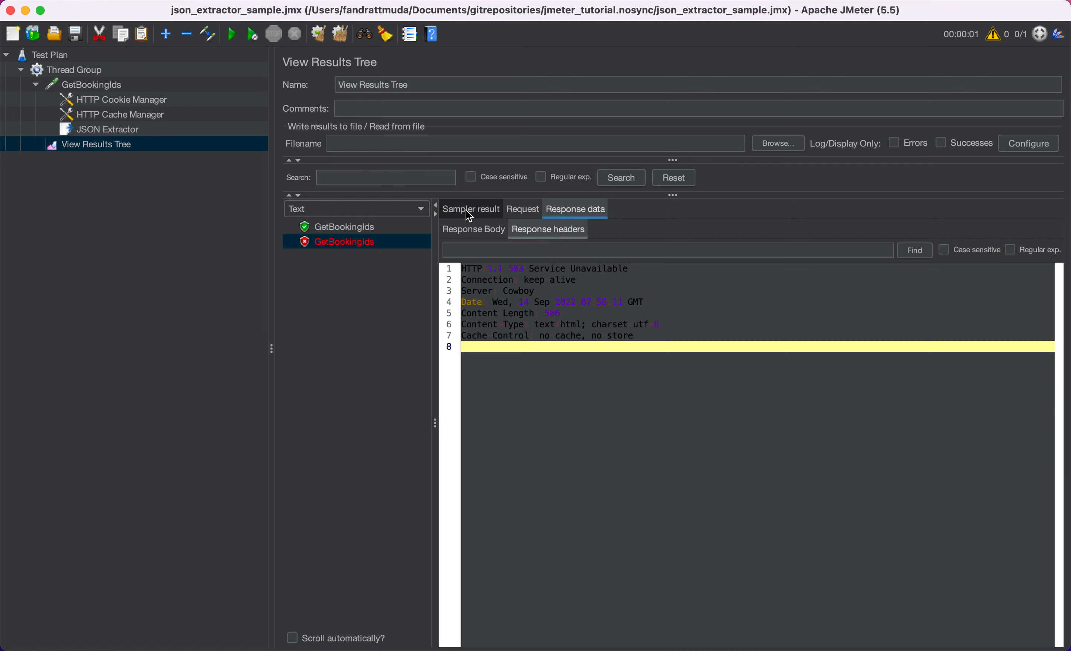
pyautogui.click(232, 35)
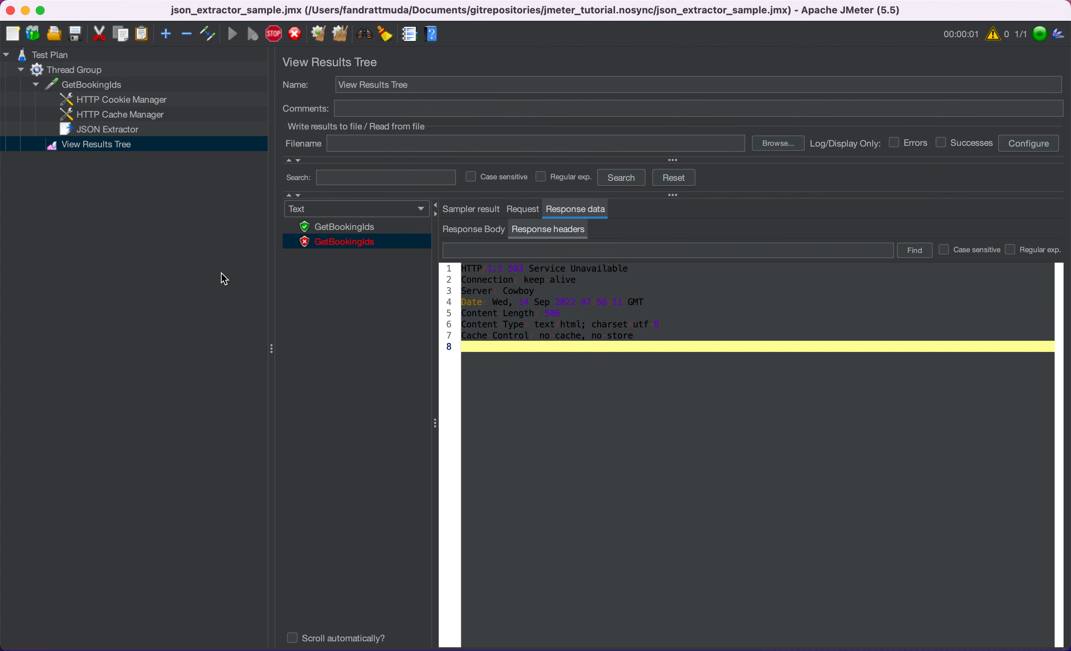
pyautogui.click(373, 257)
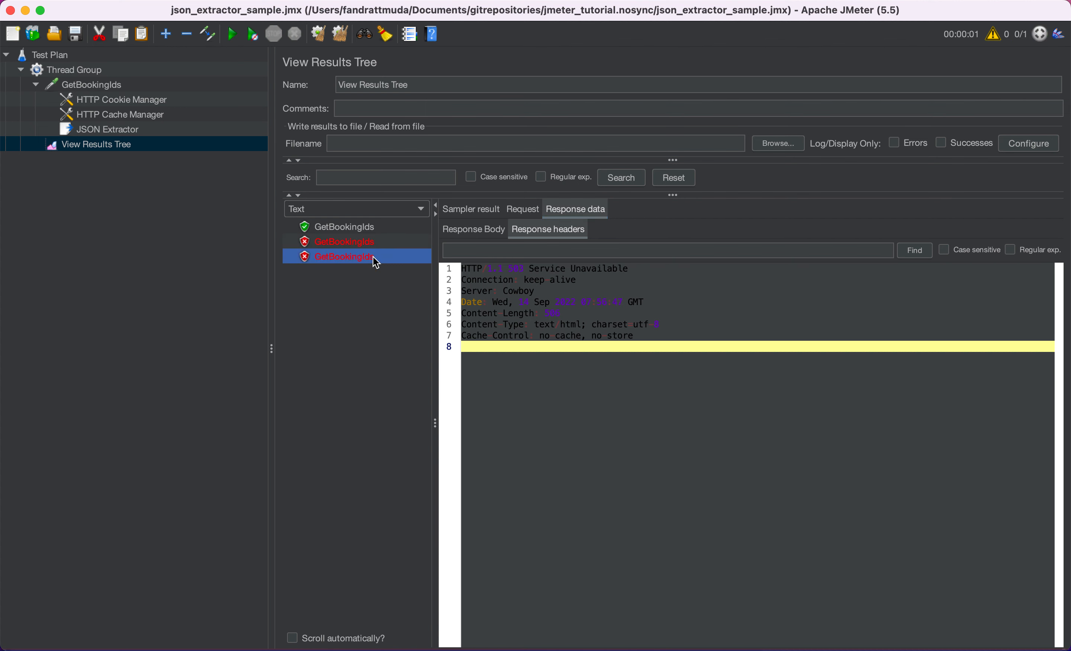
# Step: Switch to Chrome and reload the Restful-booker pages to check whether the service responds
pyautogui.press('super+Tab')
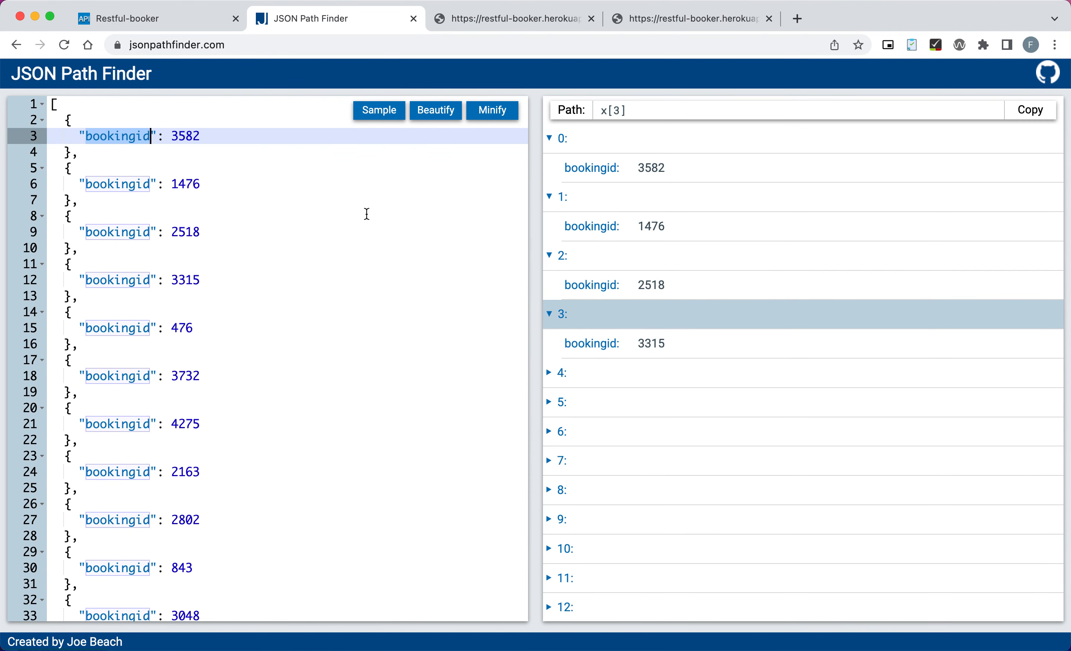
pyautogui.click(504, 22)
pyautogui.press('super+r')
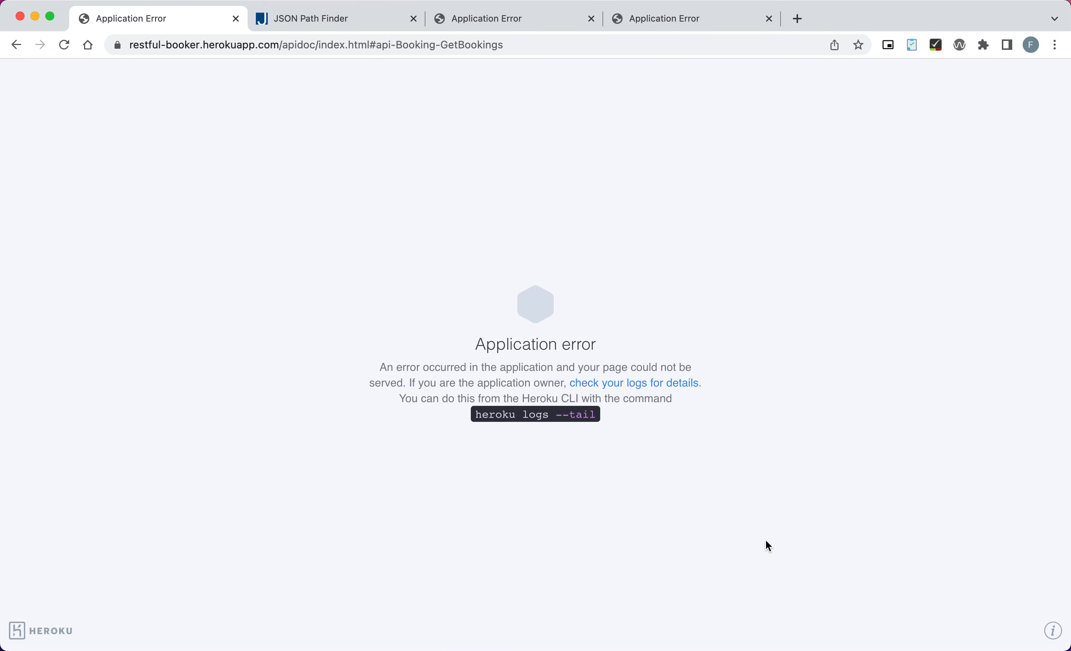
pyautogui.press('super+r')
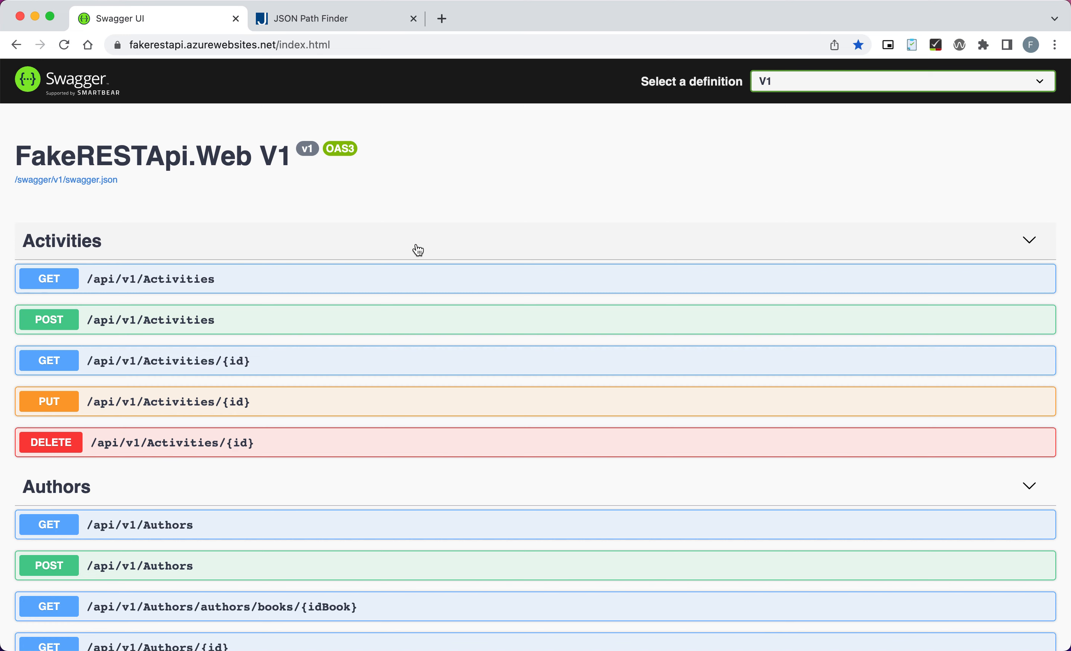
# Step: Execute the GET /api/v1/Activities endpoint on the FakeRESTApi Swagger page and bring up its response body
pyautogui.click(419, 286)
pyautogui.scroll(-3, 741, 329)
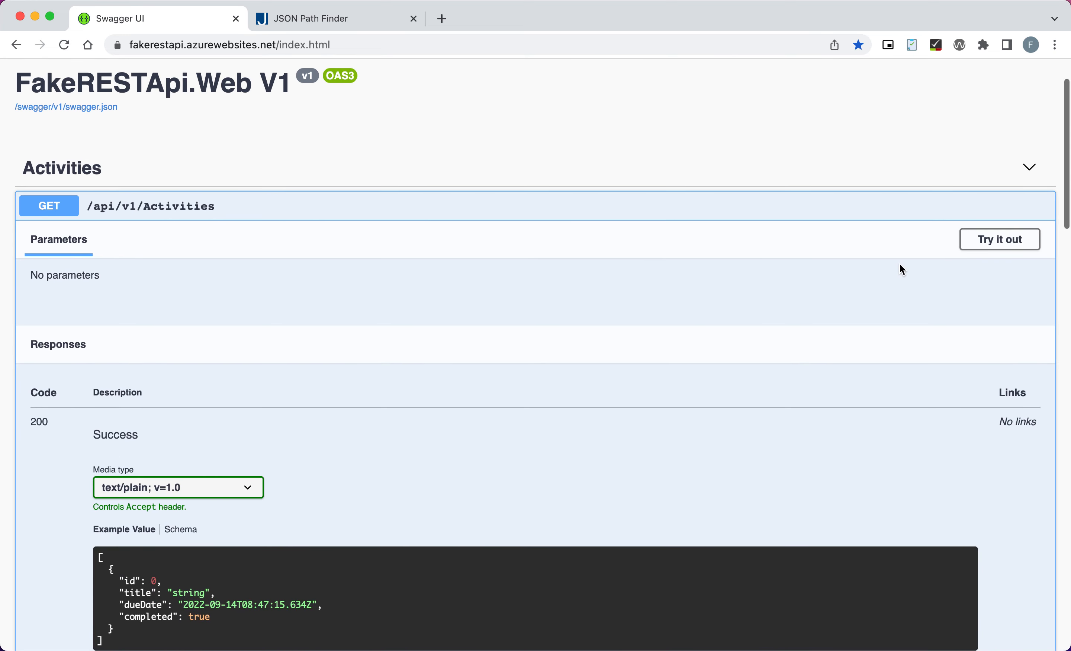
pyautogui.click(1022, 239)
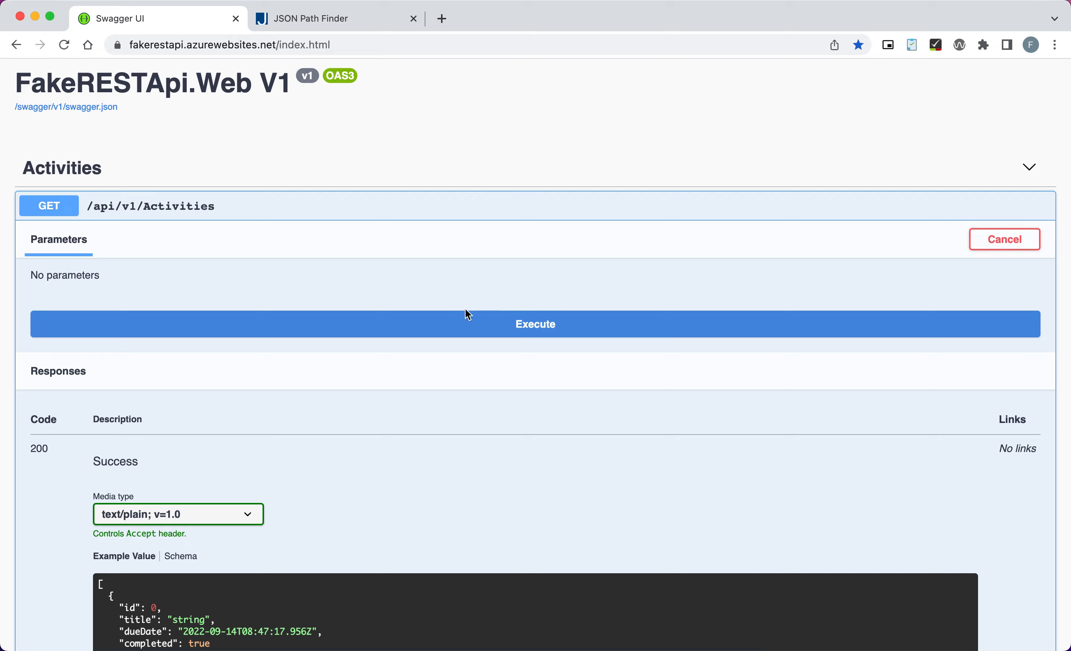
pyautogui.click(364, 332)
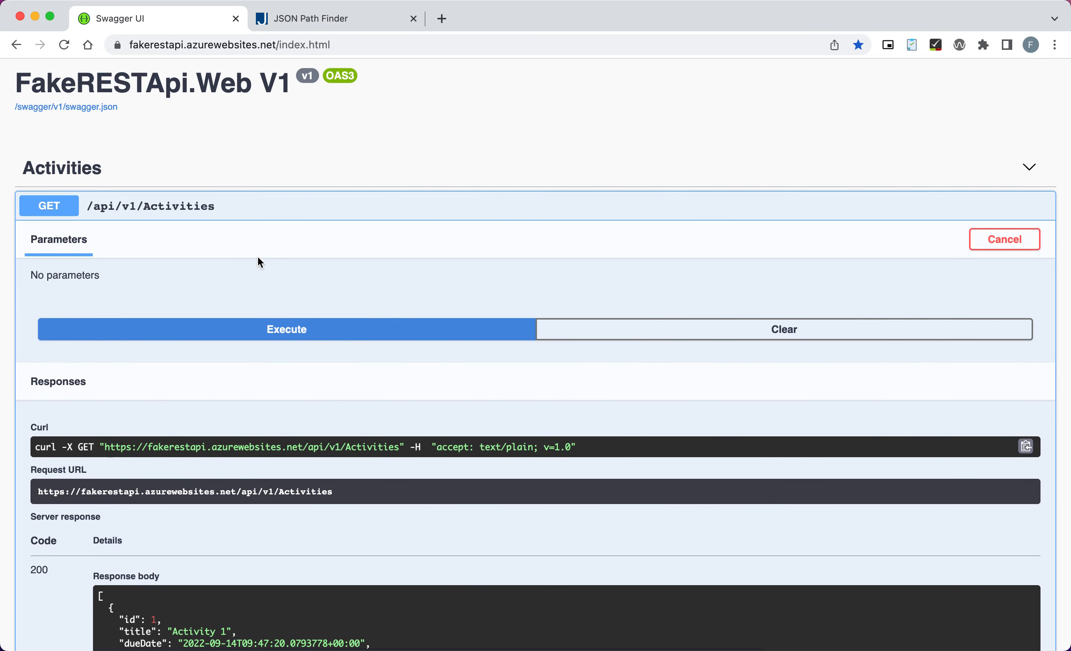
pyautogui.scroll(-8, 258, 257)
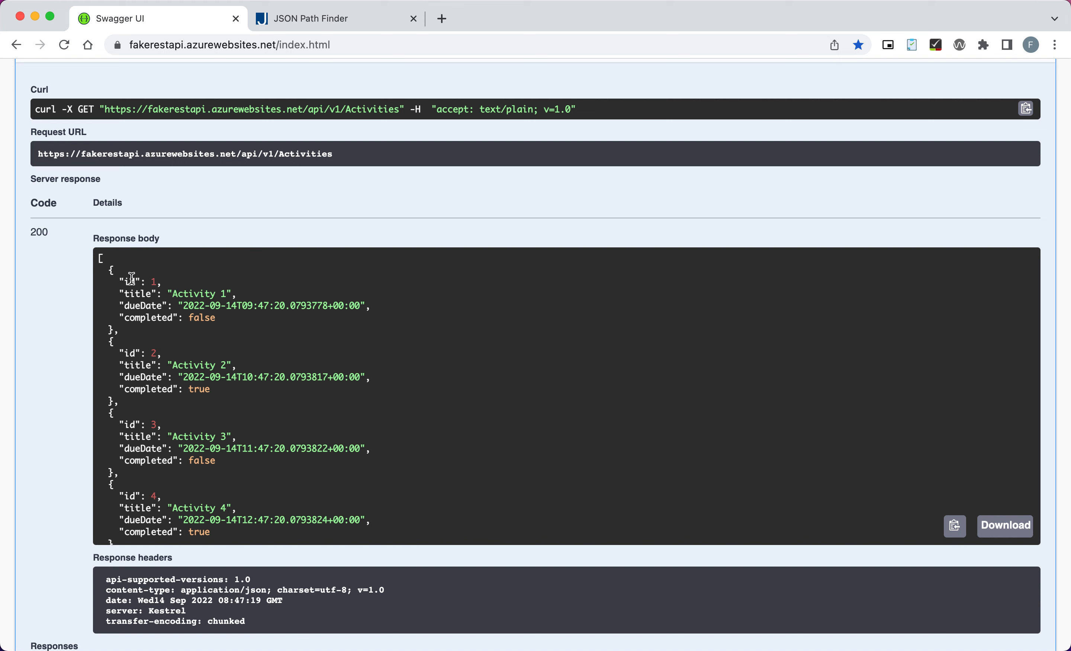
# Step: Replace the JSON in JSON Path Finder with the full Activities response body and show the path of the first activity's id
pyautogui.moveTo(135, 281); pyautogui.dragTo(148, 281)
pyautogui.click(159, 282)
pyautogui.moveTo(100, 259); pyautogui.dragTo(165, 548)
pyautogui.moveTo(165, 549); pyautogui.dragTo(164, 554)
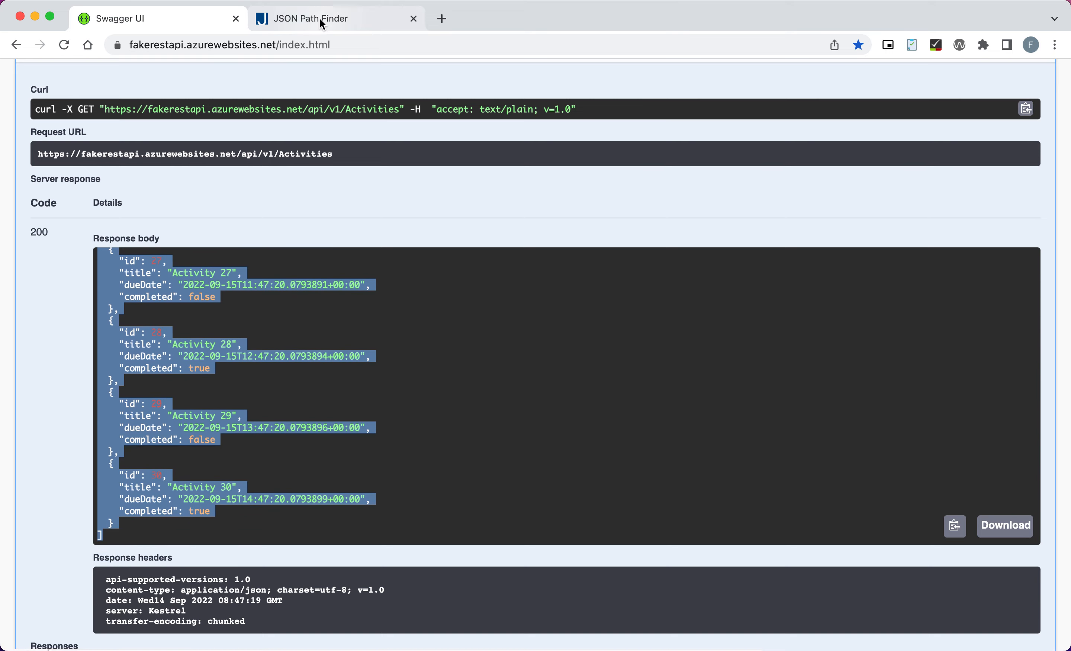
pyautogui.click(320, 18)
pyautogui.click(181, 246)
pyautogui.press('super+a')
pyautogui.press('super+v')
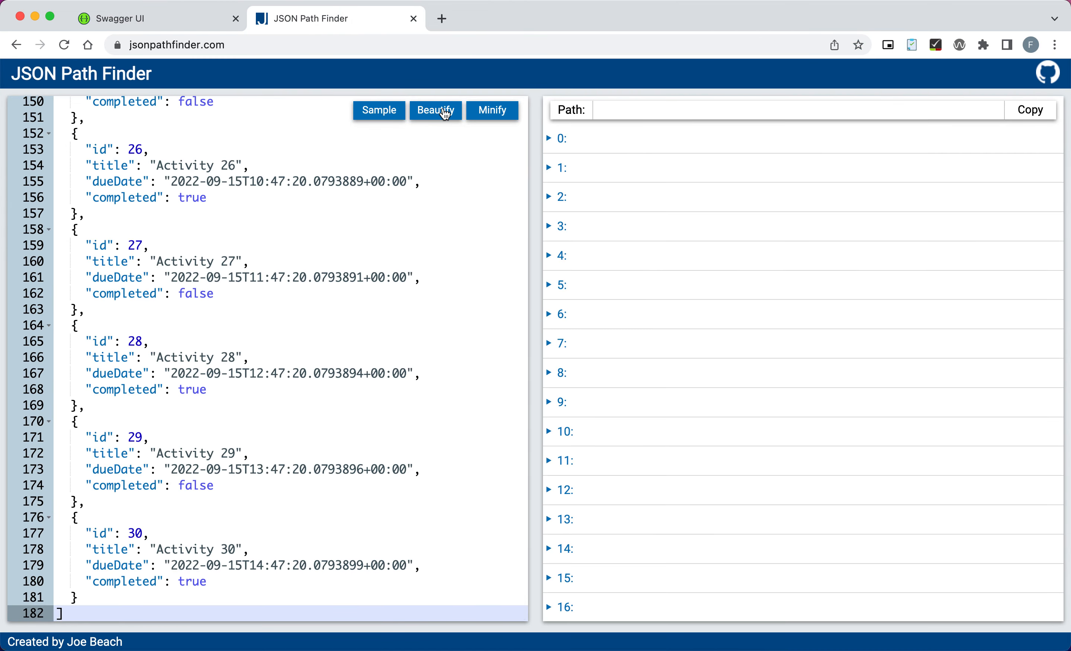
pyautogui.click(628, 140)
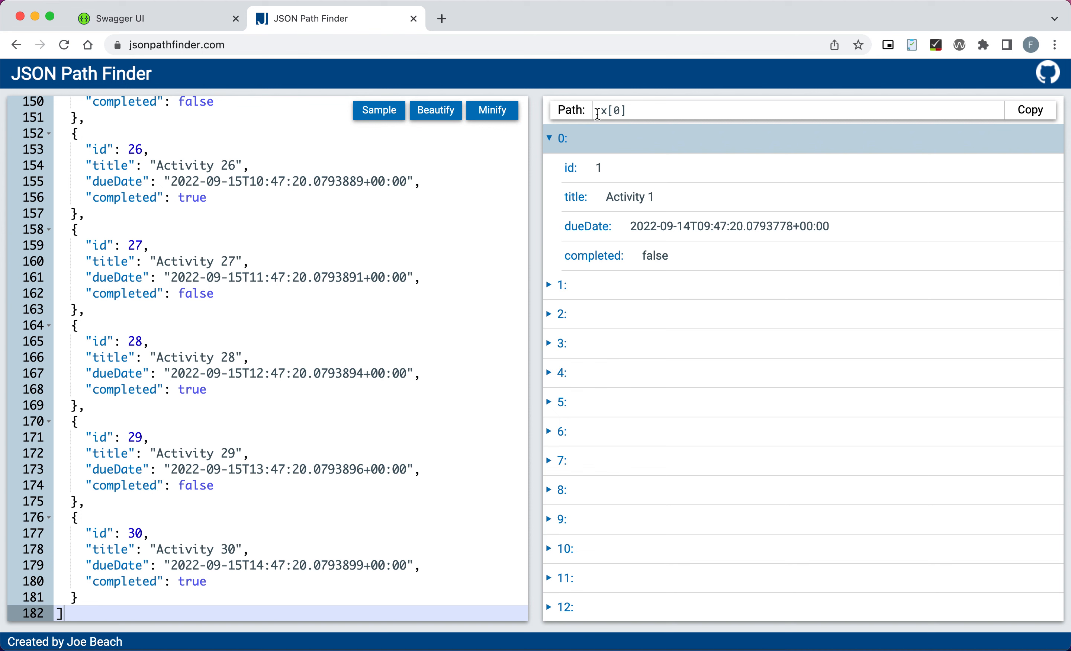
pyautogui.click(600, 179)
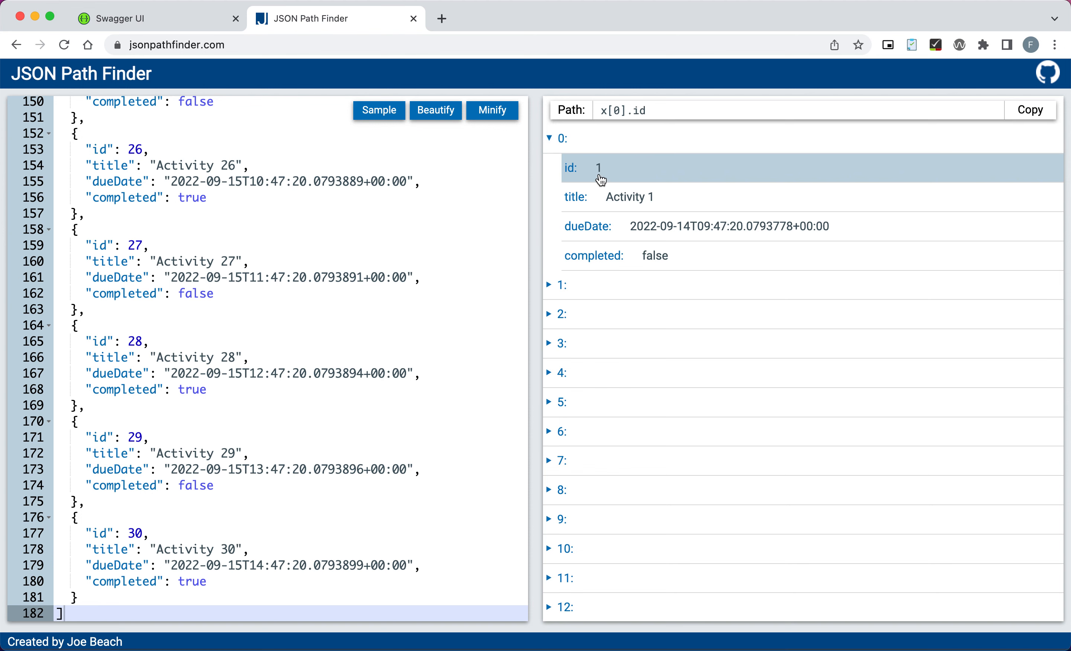
# Step: On the Swagger page, execute GET /api/v1/Activities/{id} with id 1, examine the returned activity, and collapse the endpoint
pyautogui.click(139, 28)
pyautogui.scroll(9, 199, 181)
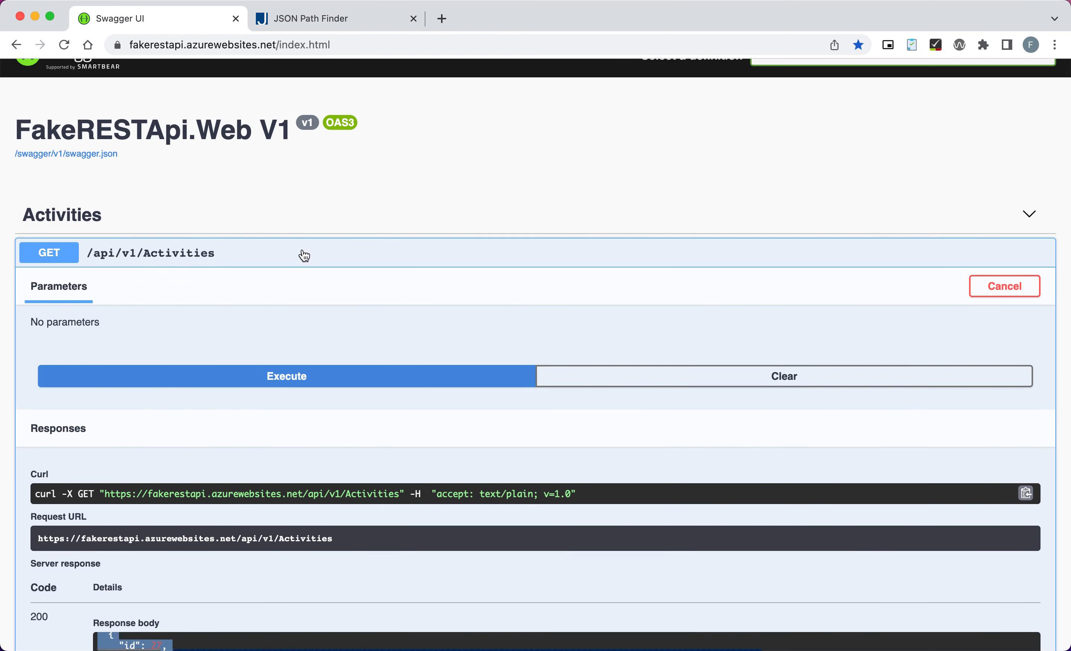
pyautogui.click(305, 255)
pyautogui.click(279, 337)
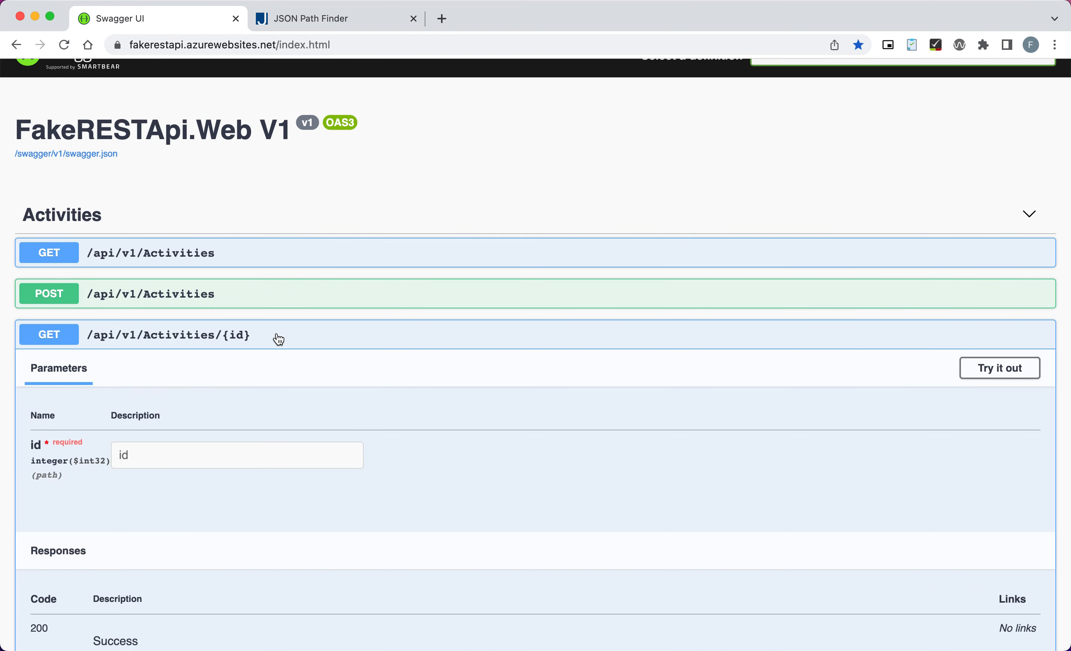
pyautogui.scroll(-2, 379, 382)
pyautogui.click(993, 290)
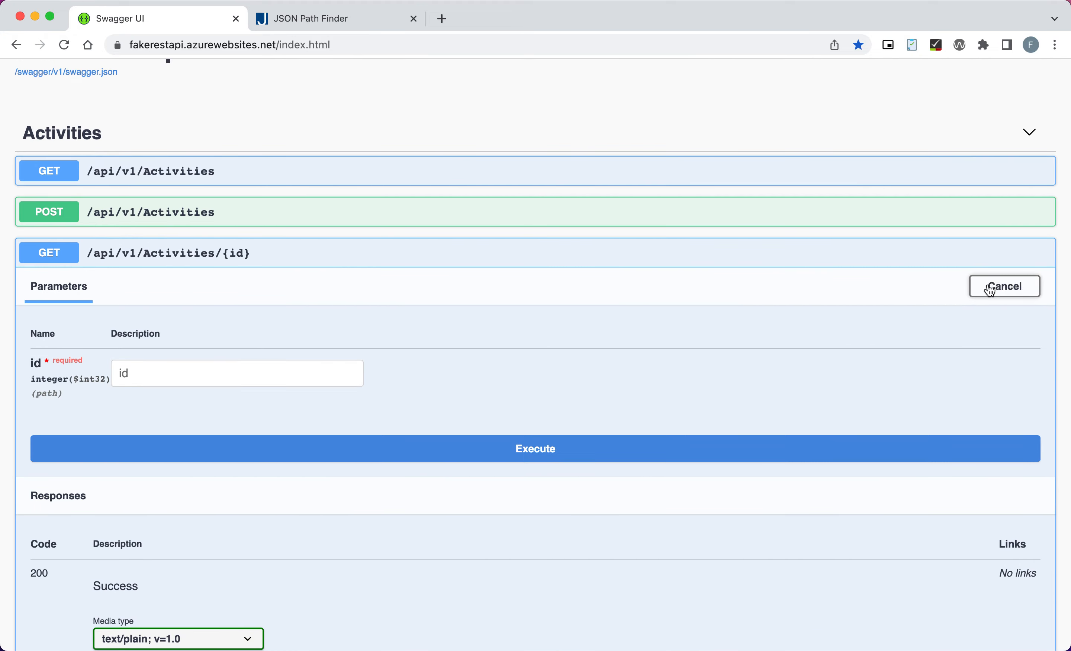
pyautogui.click(163, 369)
pyautogui.write('1')
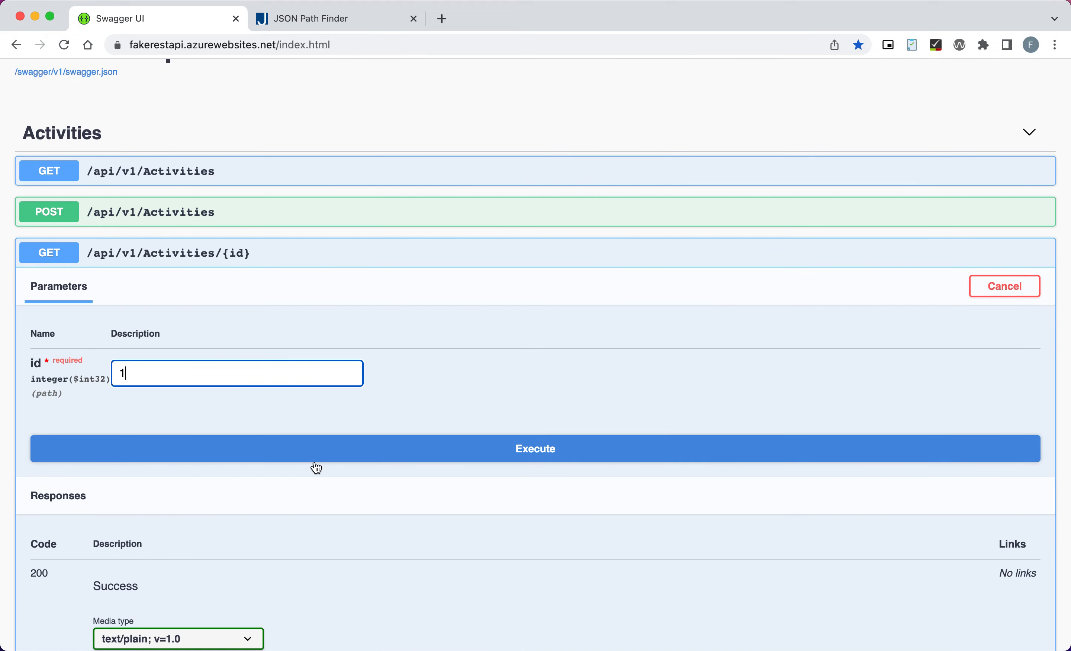
pyautogui.click(314, 456)
pyautogui.scroll(-3, 507, 393)
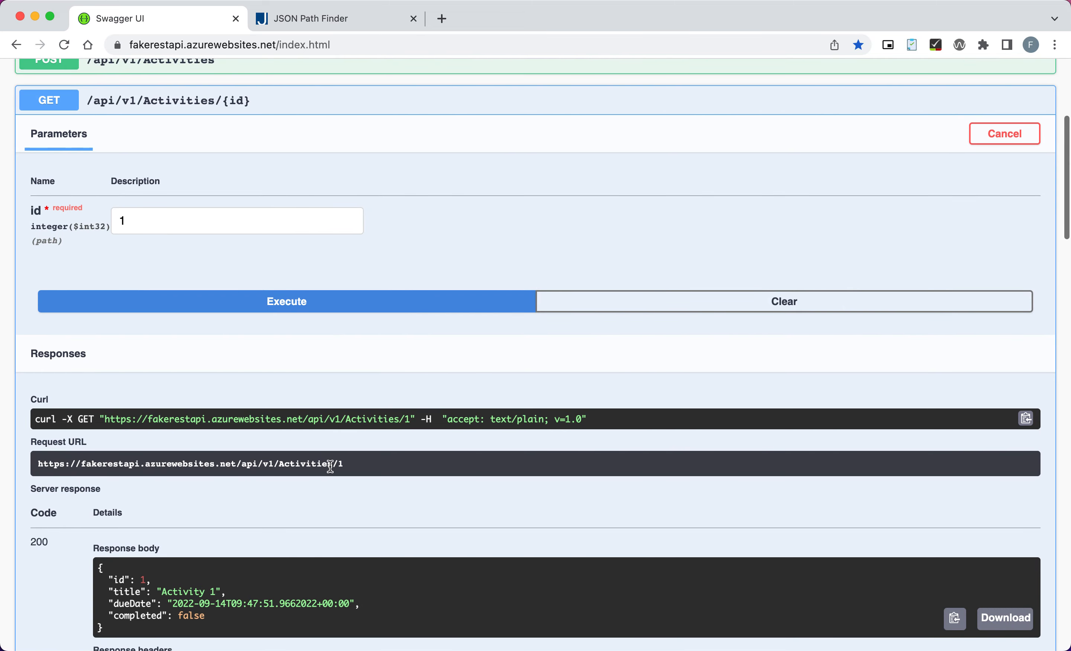
pyautogui.scroll(4, 330, 464)
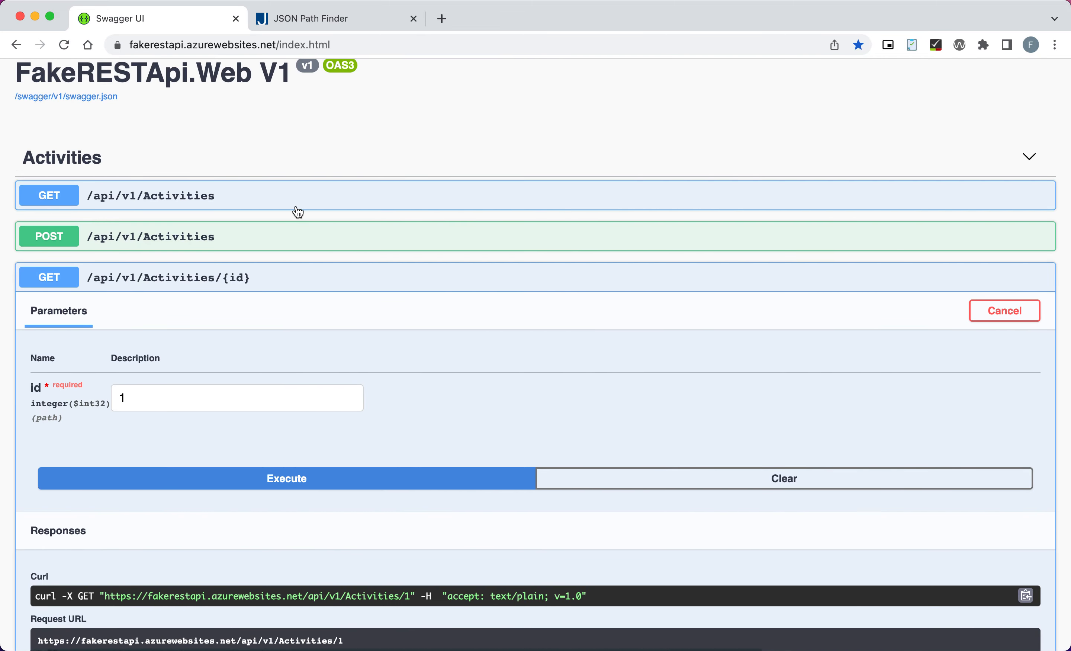
pyautogui.click(303, 277)
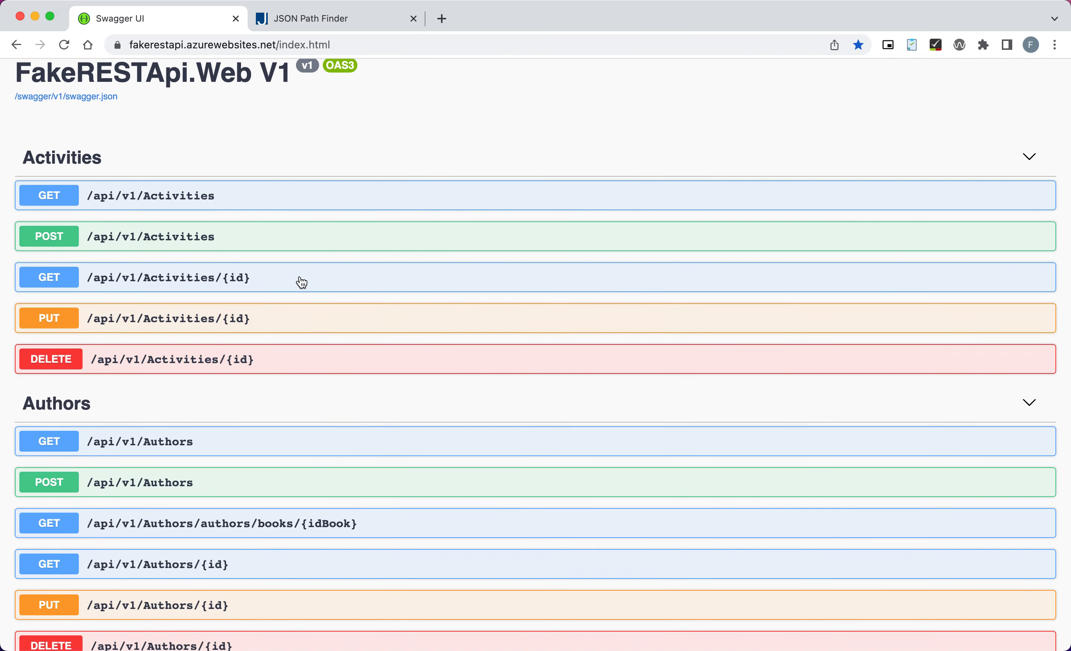
# Step: Expand GET /api/v1/Activities for reference, switch to JMeter and set the Test Plan's base_url variable to fakerestapi.azurewebsites.net
pyautogui.click(316, 192)
pyautogui.press('super+Tab')
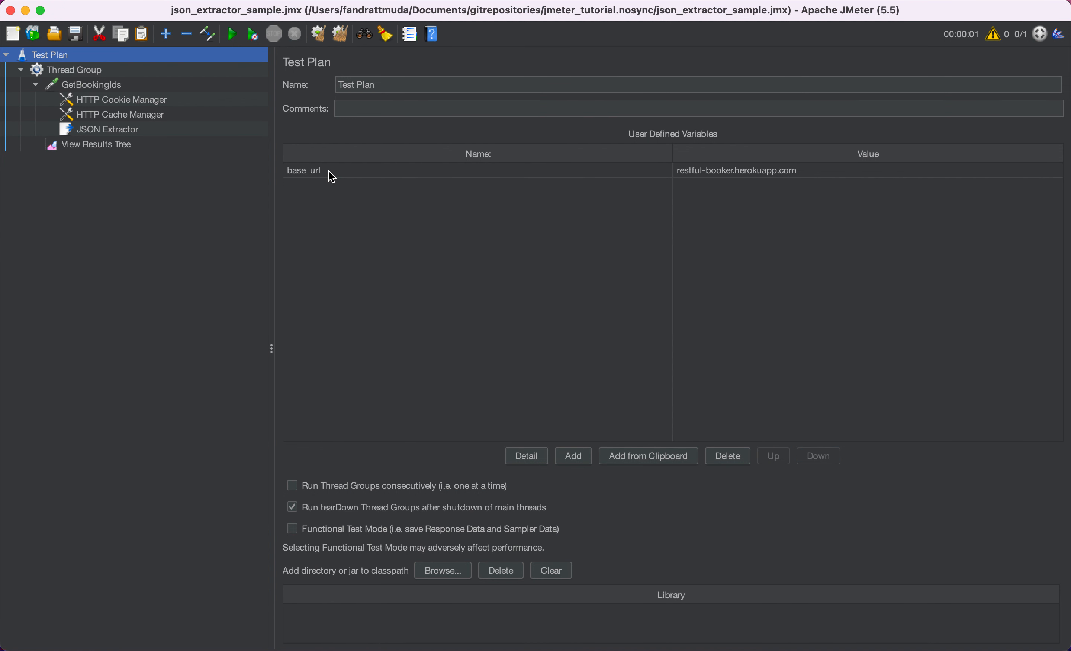
pyautogui.doubleClick(784, 172)
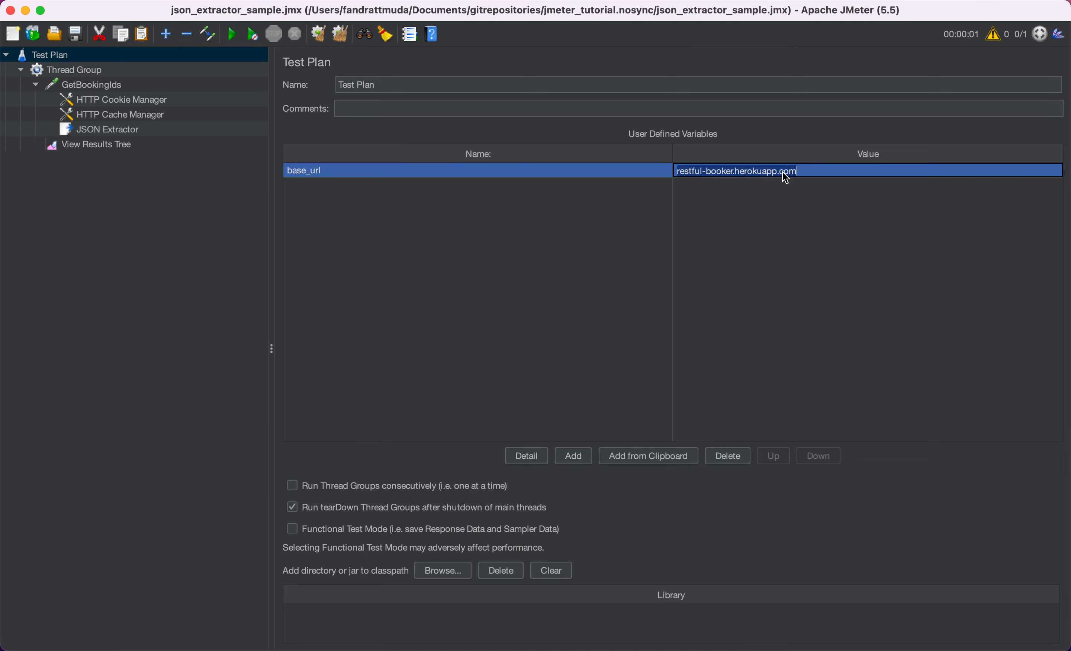
pyautogui.press('BackSpace')
pyautogui.write('https://fakerestapi.azurewebsites.net')
# Step: Rename the GetBookingIds request to GetActivities and set its path to /api/v1/Activities
pyautogui.click(94, 85)
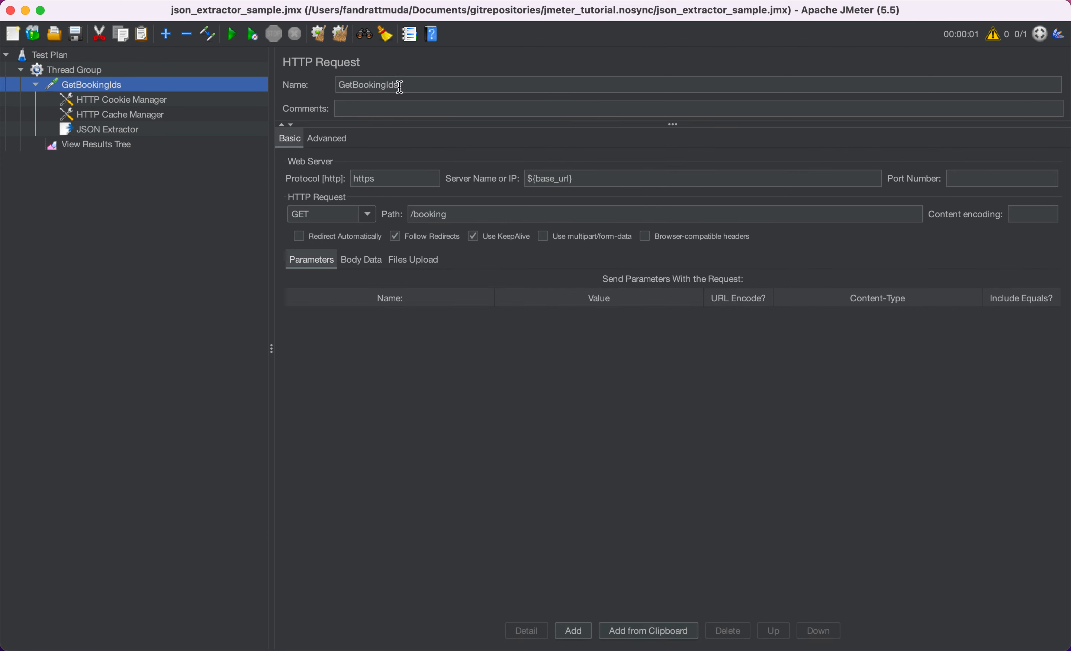
pyautogui.doubleClick(412, 84)
pyautogui.write('Get')
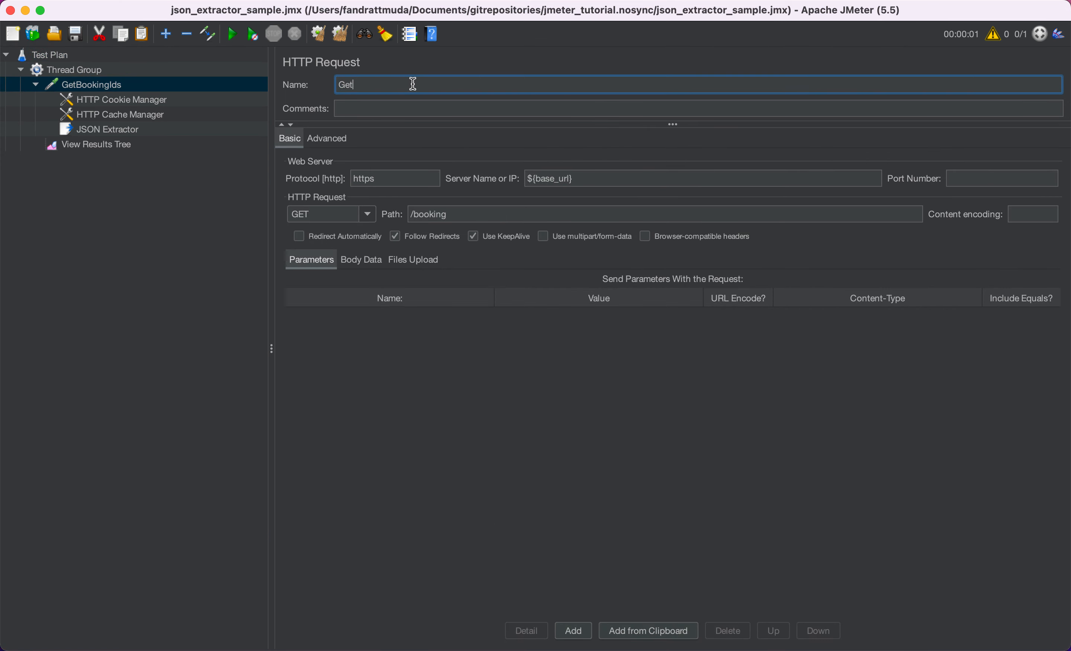
pyautogui.write('Activities')
pyautogui.doubleClick(455, 214)
pyautogui.write('api/v1/Activities')
# Step: Check the request headers in Swagger's Activities curl command, and add an HTTP Header Manager in JMeter as the first child of GetActivities
pyautogui.press('super+Tab')
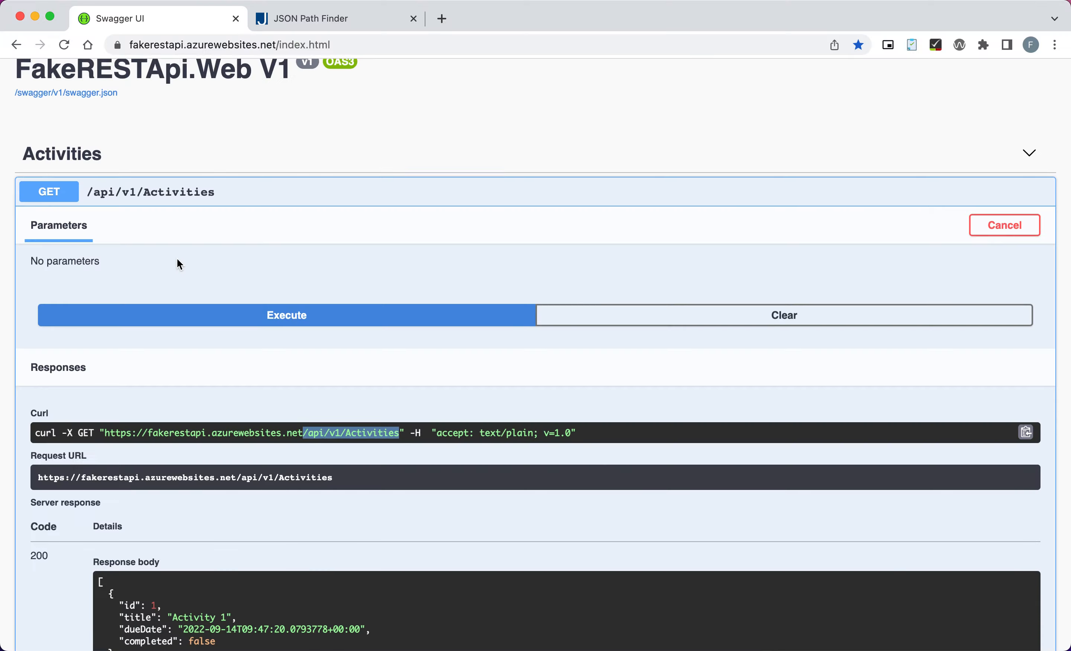
pyautogui.scroll(-3, 177, 258)
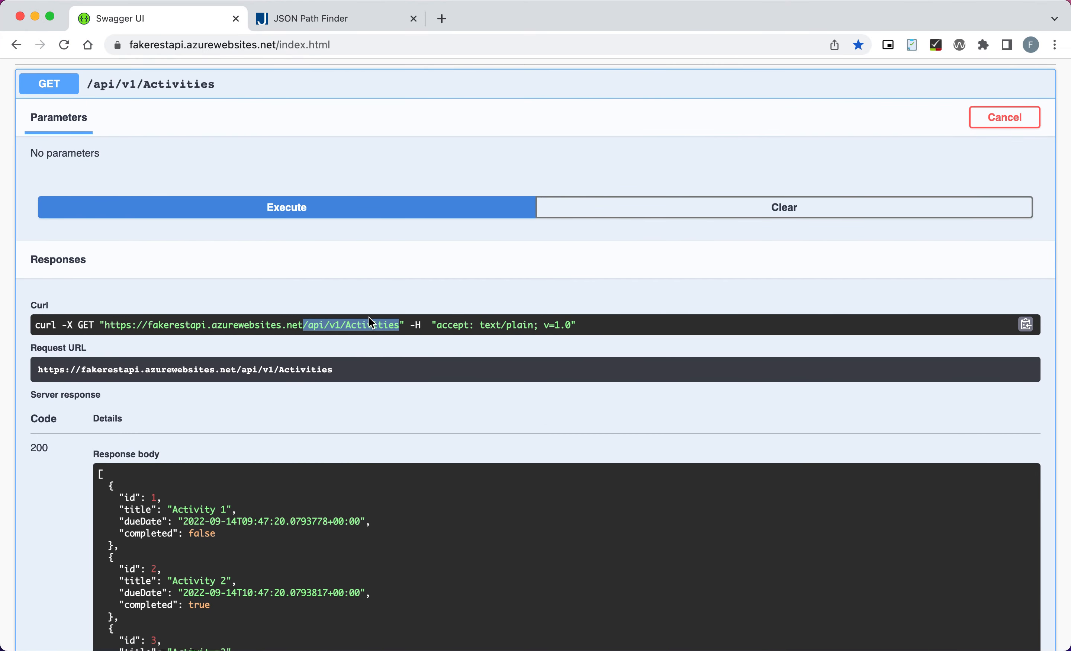
pyautogui.moveTo(413, 328); pyautogui.dragTo(578, 330)
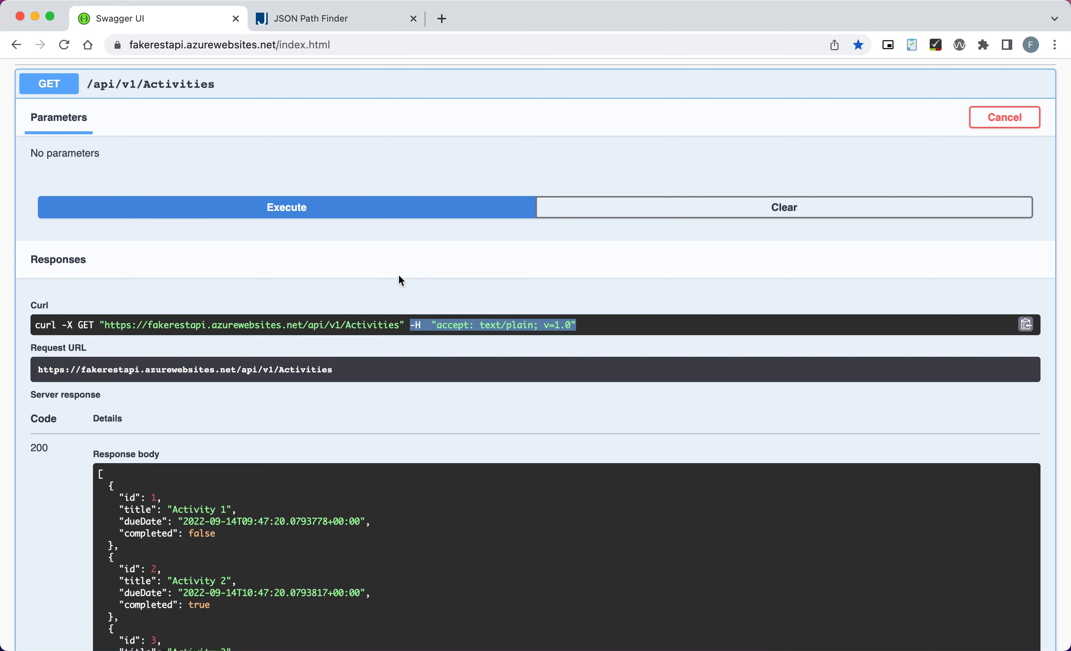
pyautogui.press('super+Tab')
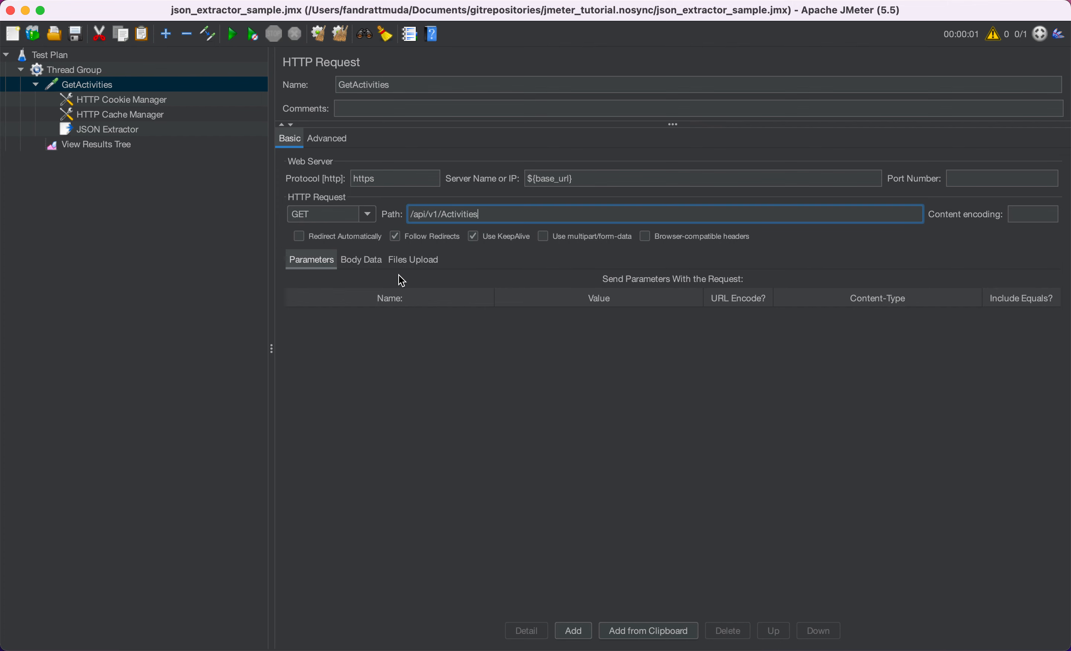
pyautogui.rightClick(96, 86)
pyautogui.click(407, 179)
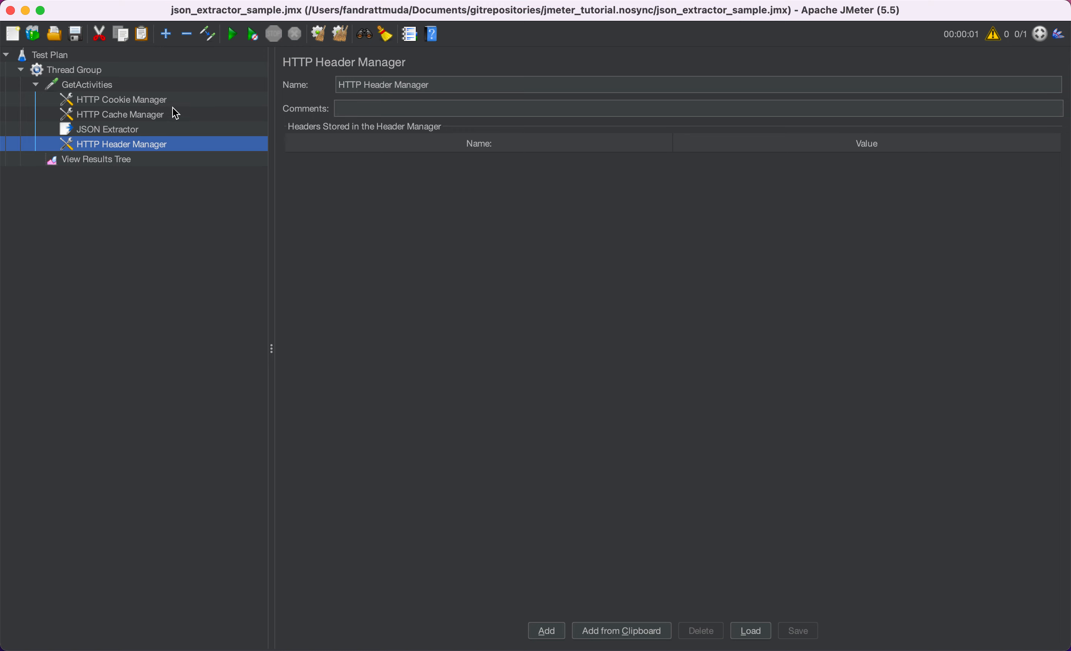
pyautogui.moveTo(128, 147); pyautogui.dragTo(124, 95)
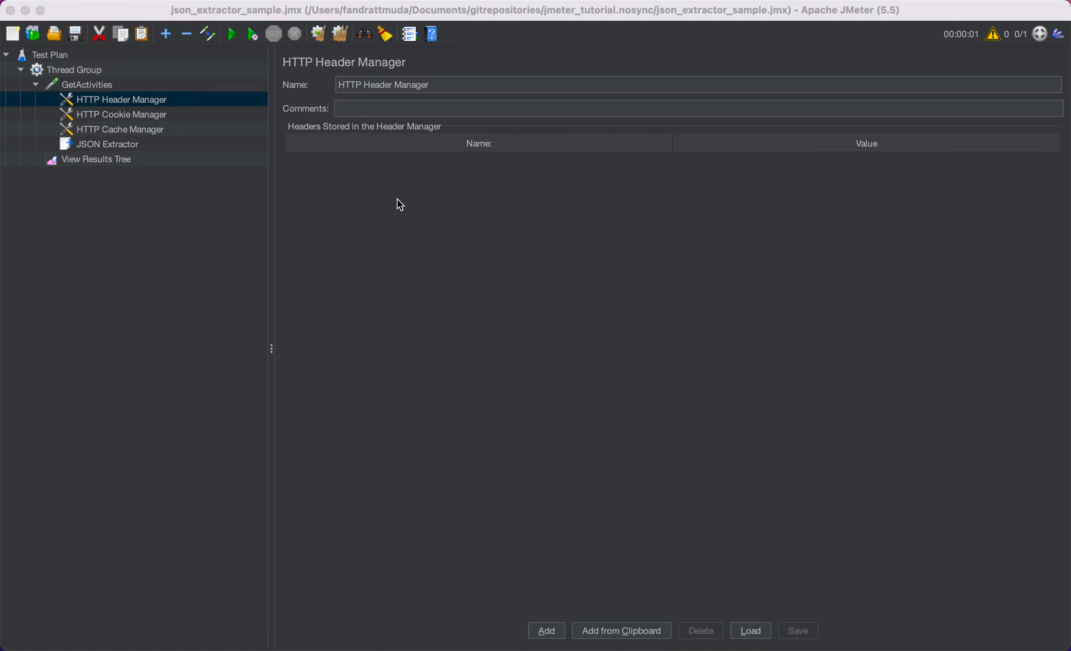
# Step: Add the headers accept with value text/plain and v with value 1.0 to the HTTP Header Manager, checking them against Swagger's curl command
pyautogui.press('super+Tab')
pyautogui.moveTo(480, 325); pyautogui.dragTo(534, 326)
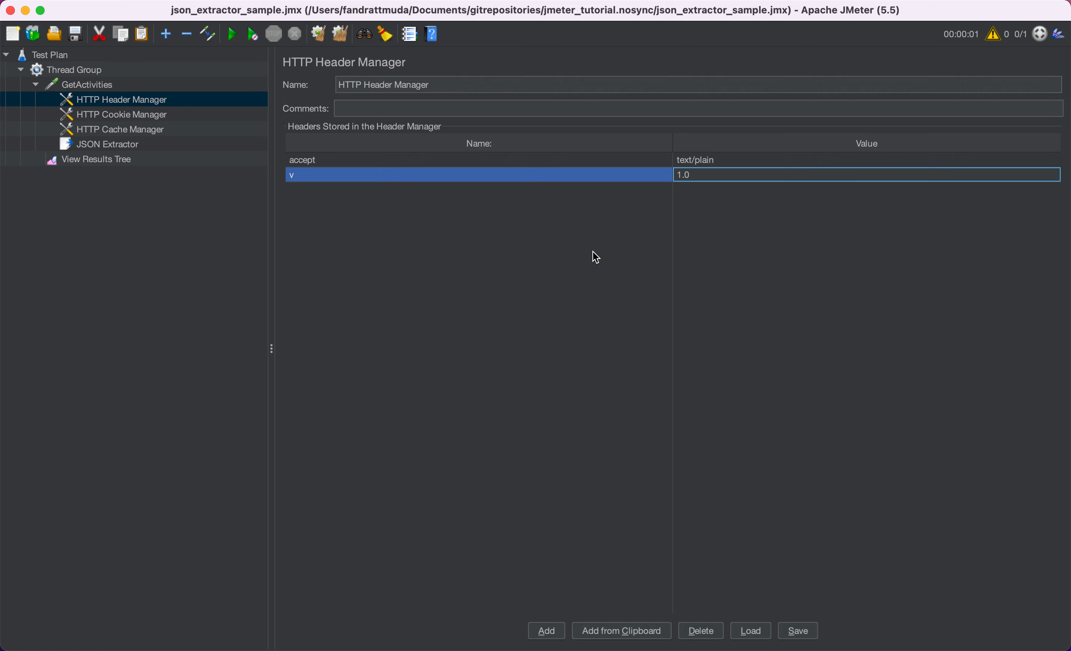
pyautogui.press('super+Tab')
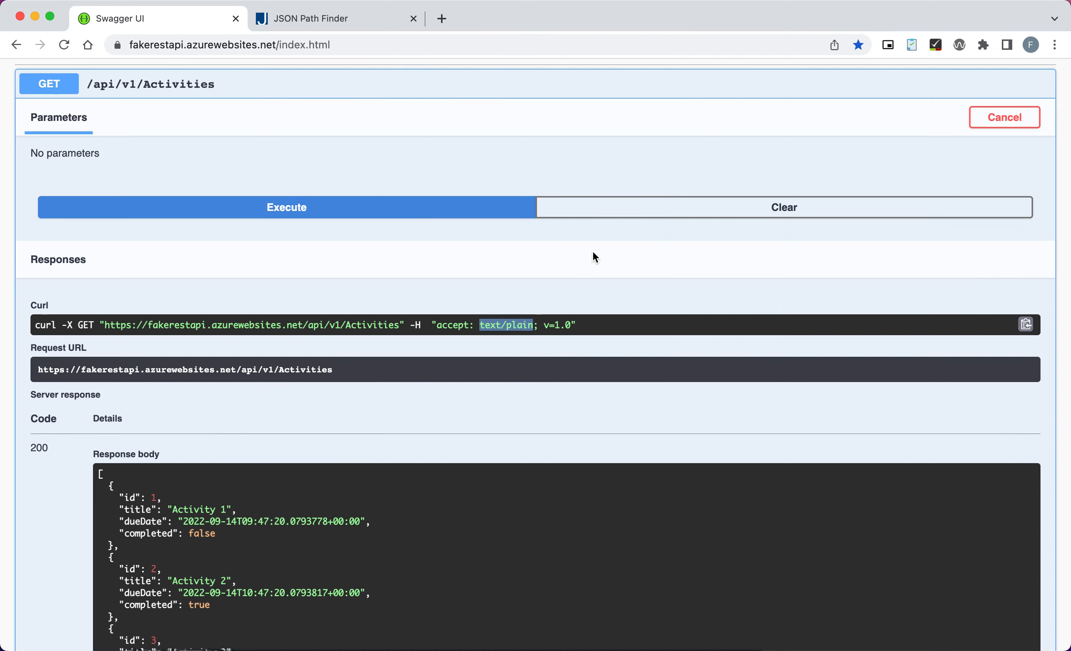
pyautogui.press('super+Tab')
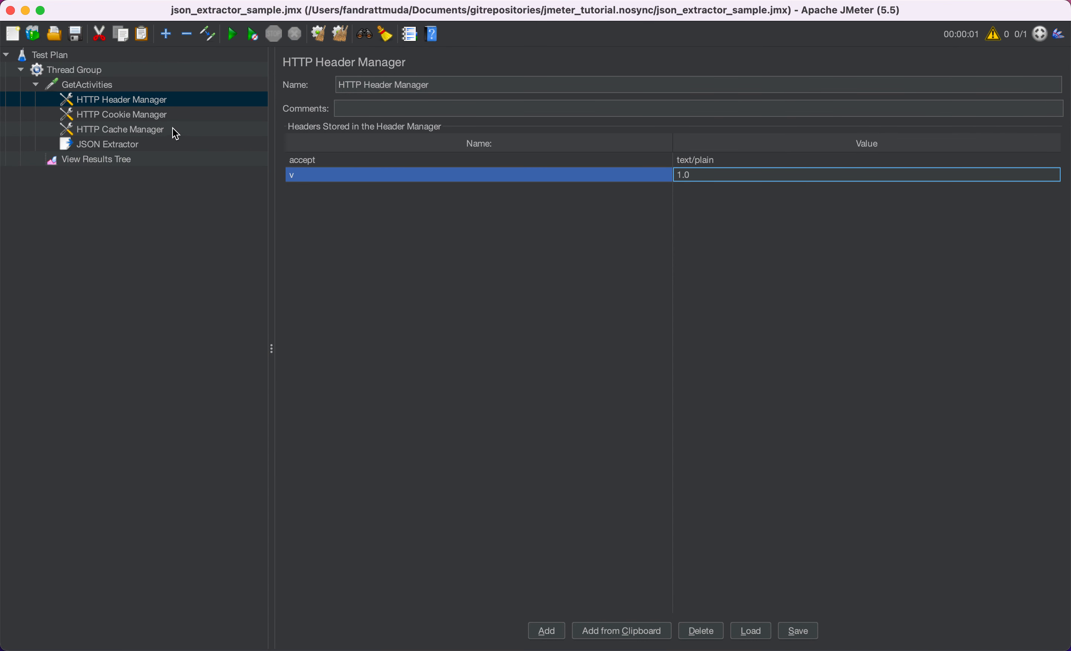
# Step: Set the JSON Extractor's variable name to captured_activity_id and its JSON Path expression to $.id, using JSON Path Finder as reference
pyautogui.click(141, 116)
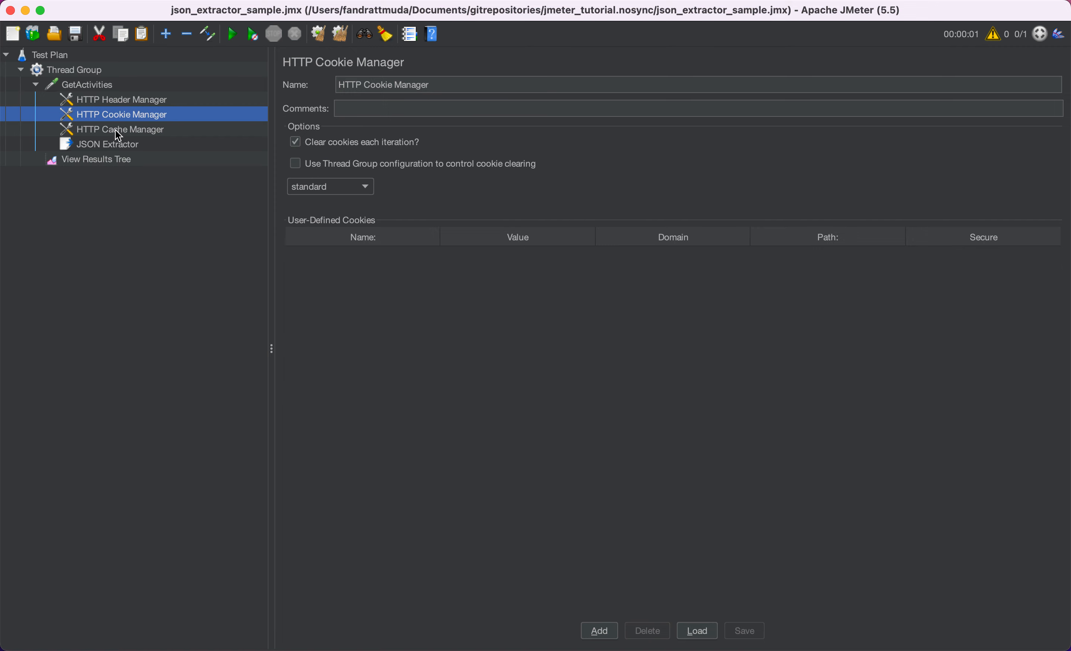
pyautogui.click(116, 130)
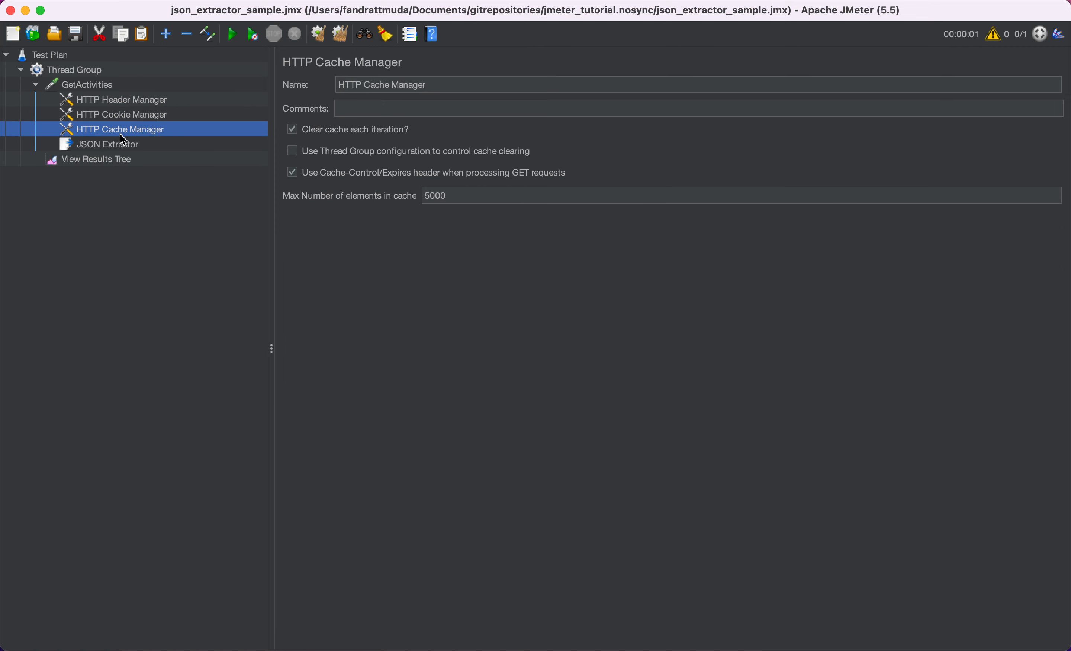
pyautogui.click(123, 145)
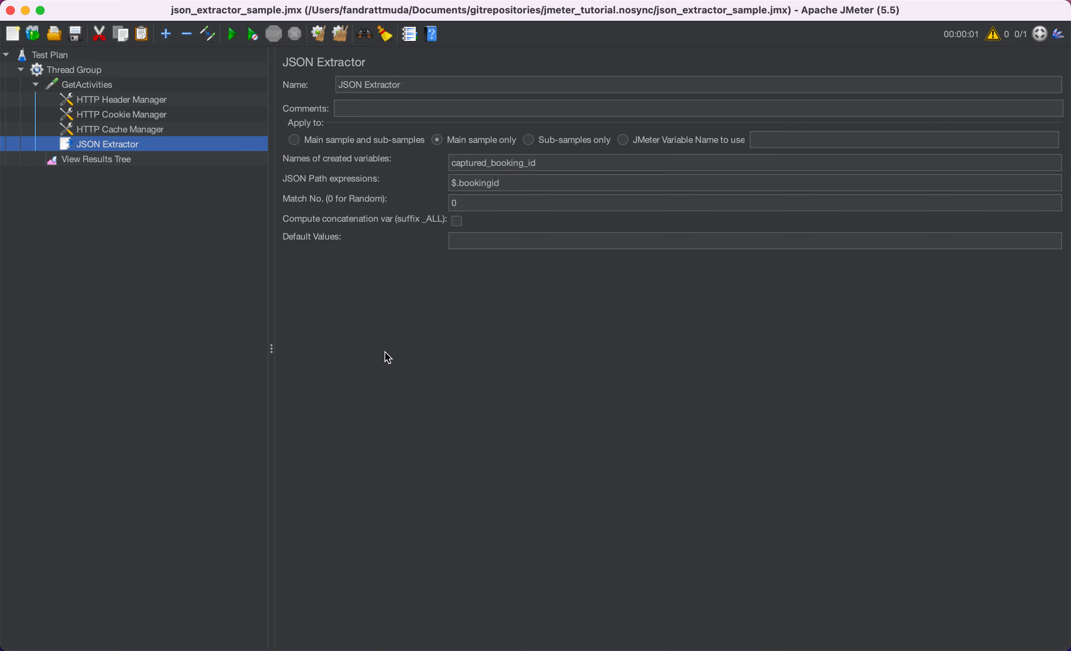
pyautogui.press('super+Tab')
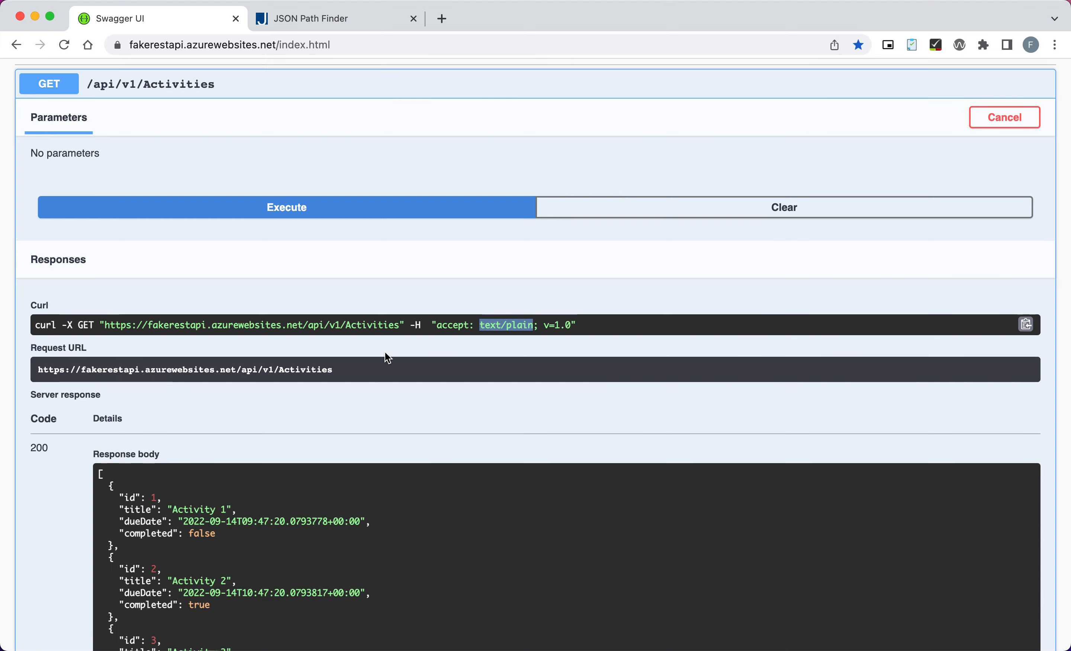
pyautogui.click(308, 22)
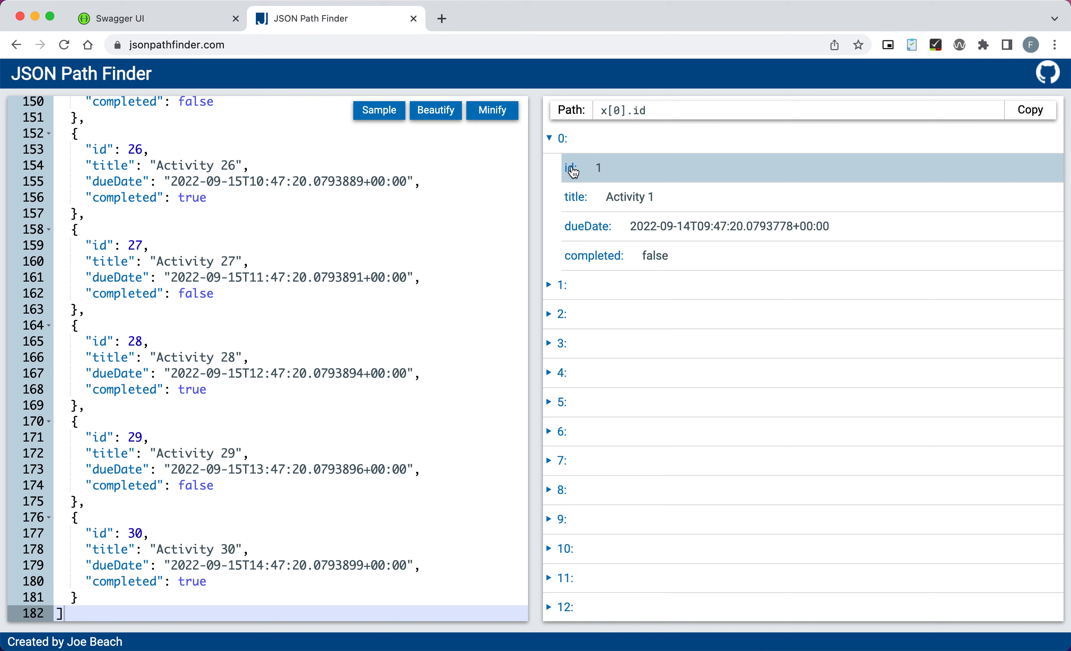
pyautogui.press('super+Tab')
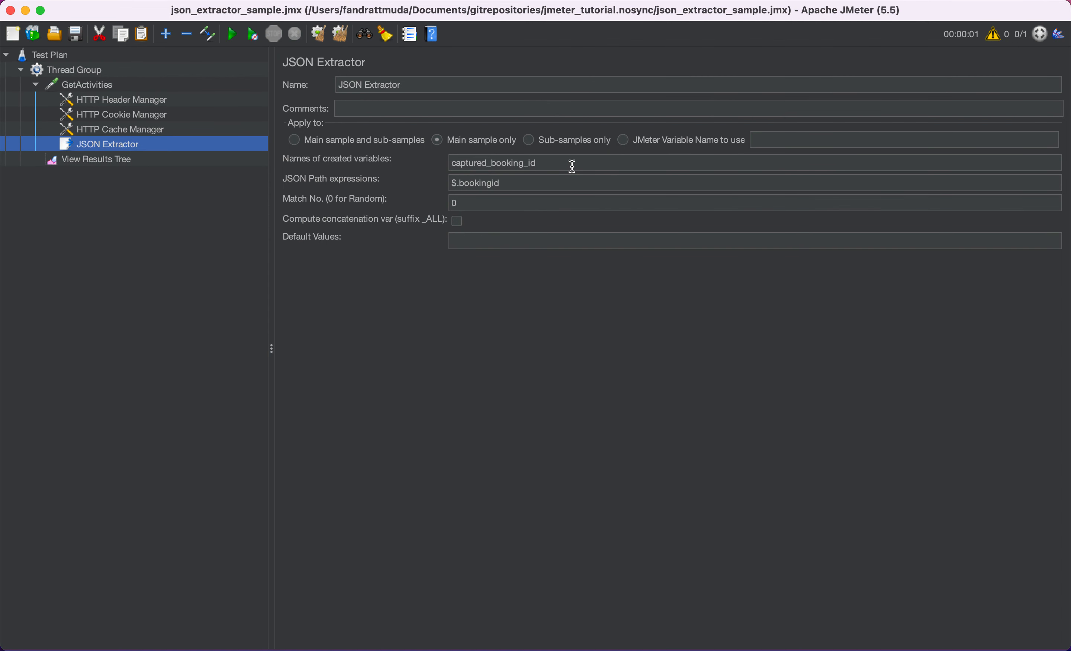
pyautogui.click(481, 163)
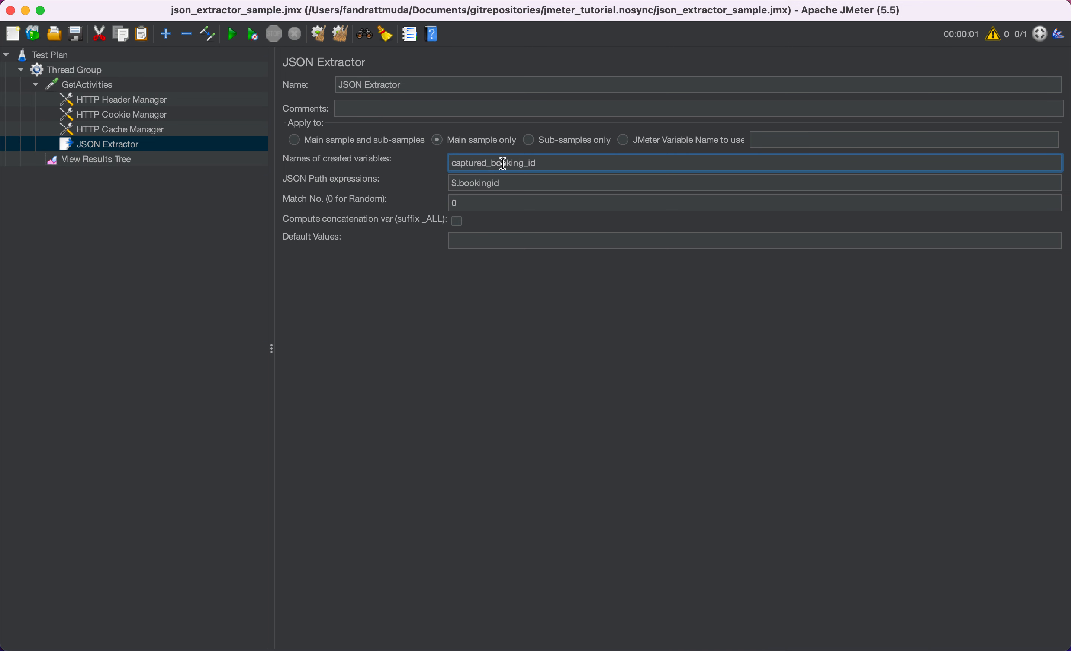
pyautogui.hotkey('shift', 'End')
pyautogui.write('activity_id')
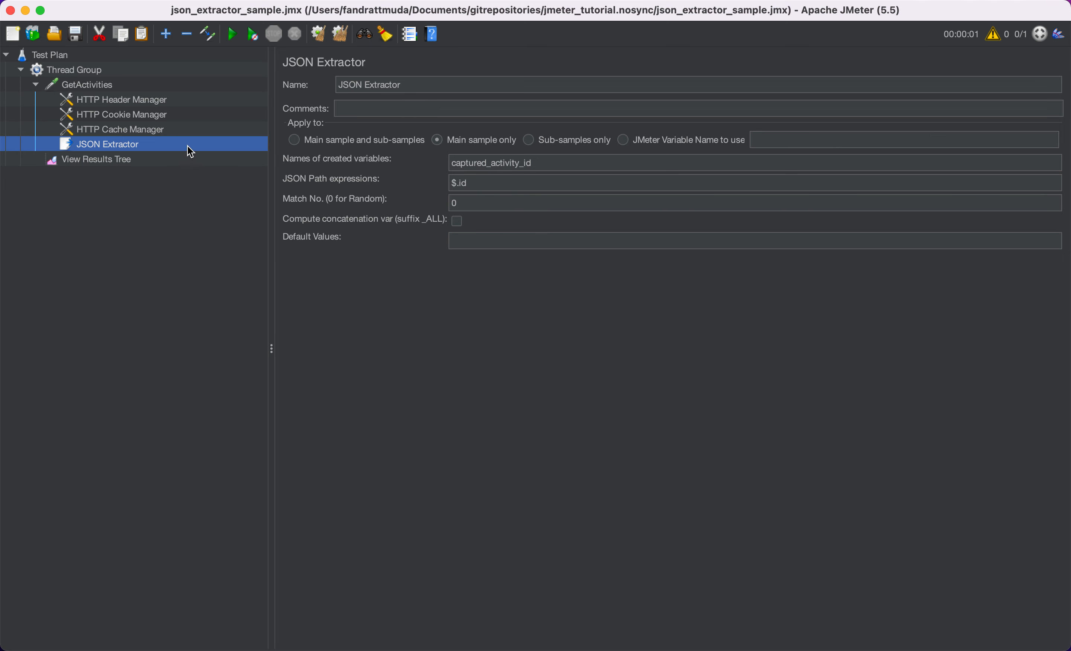
# Step: Run the test plan, examine the GetActivities response body in View Results Tree, and review the JSON Extractor settings
pyautogui.click(233, 39)
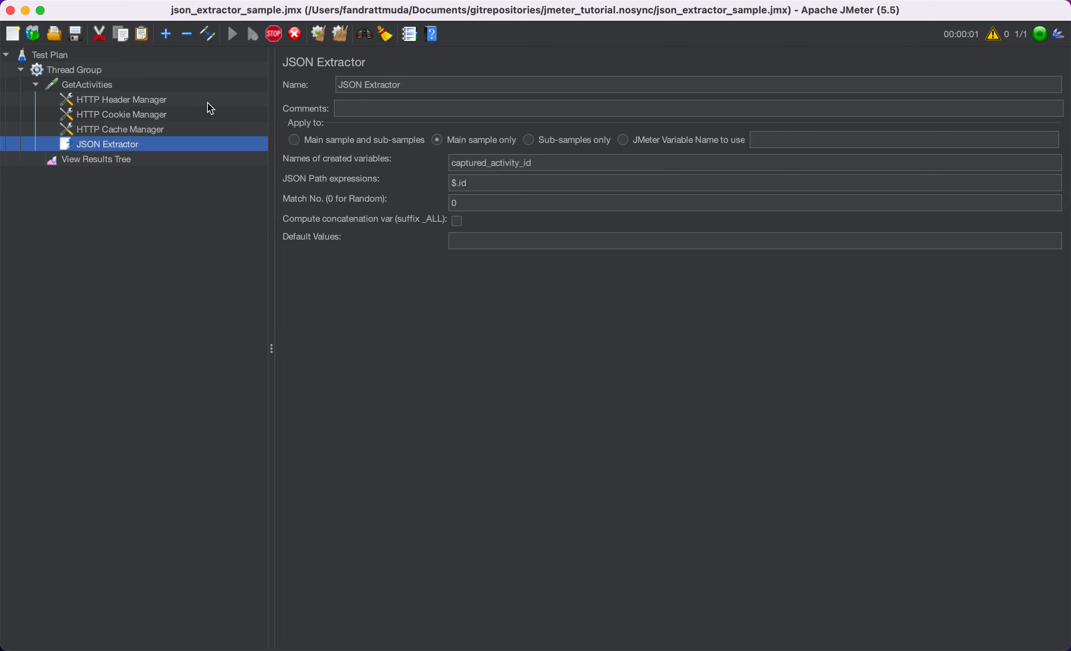
pyautogui.click(67, 160)
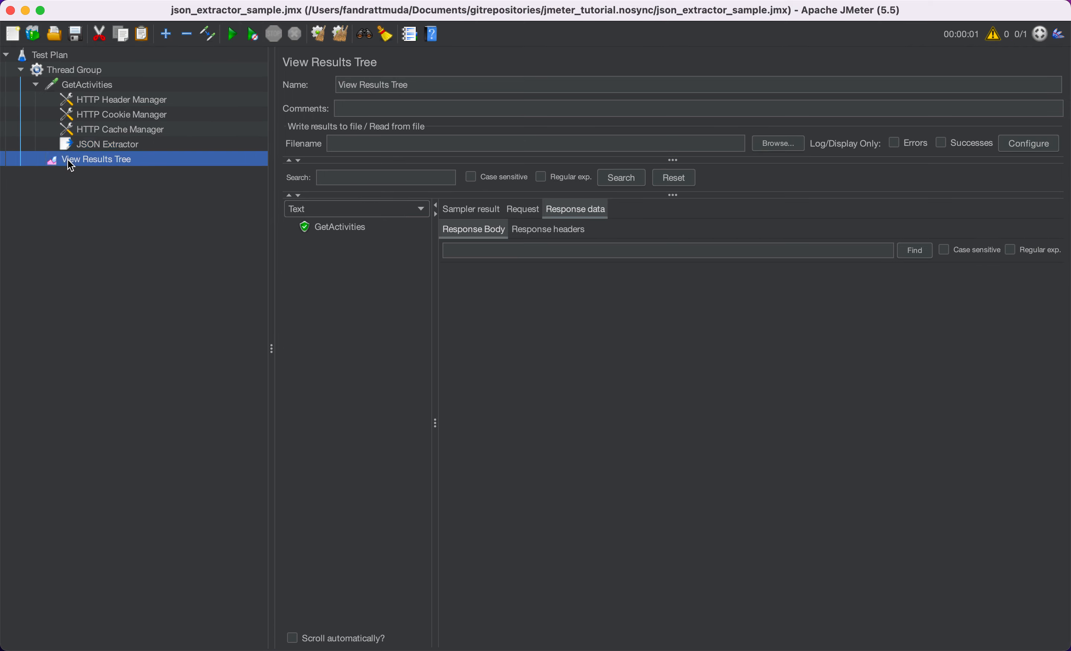
pyautogui.click(337, 232)
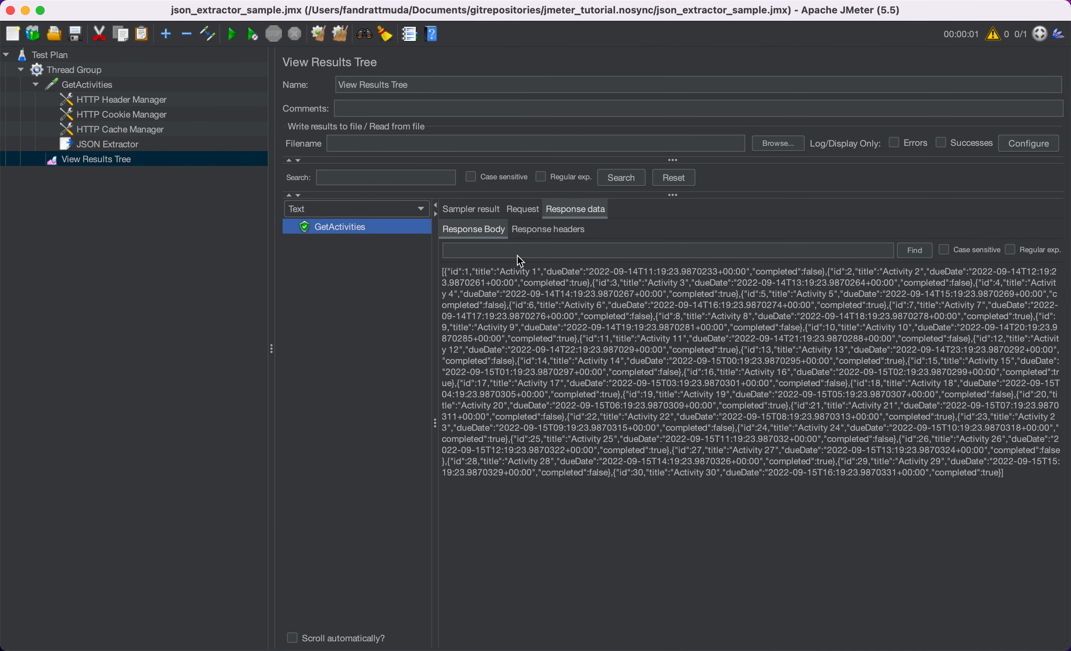
pyautogui.moveTo(443, 272); pyautogui.dragTo(749, 504)
pyautogui.click(152, 144)
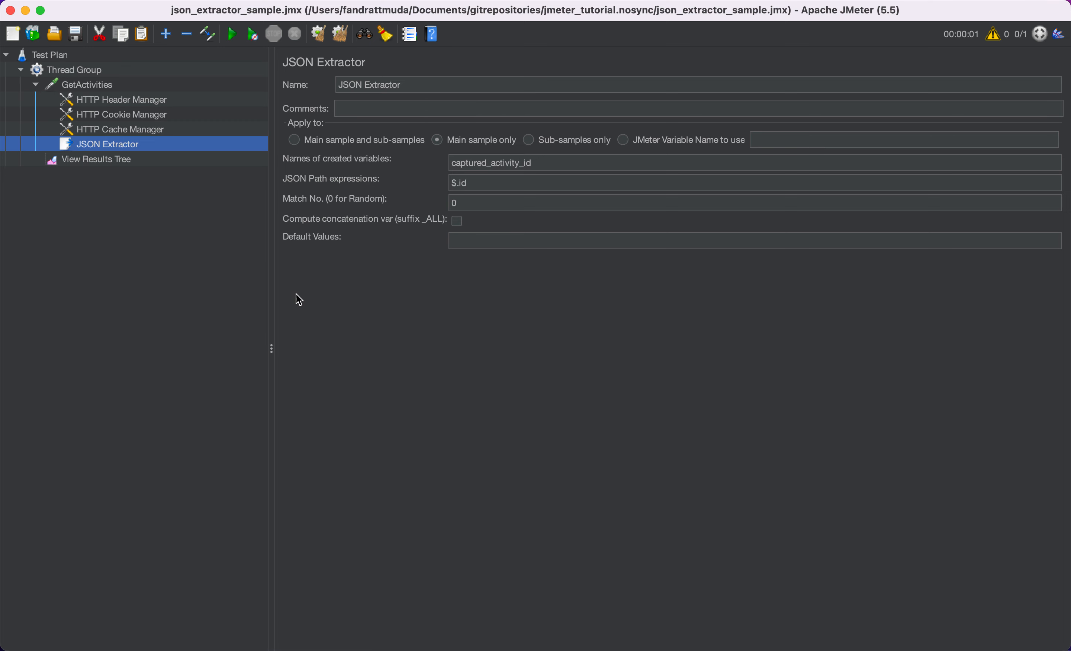
# Step: Switch to Swagger in the browser and examine the GET /api/v1/Activities/{id} endpoint and its id parameter
pyautogui.click(39, 88)
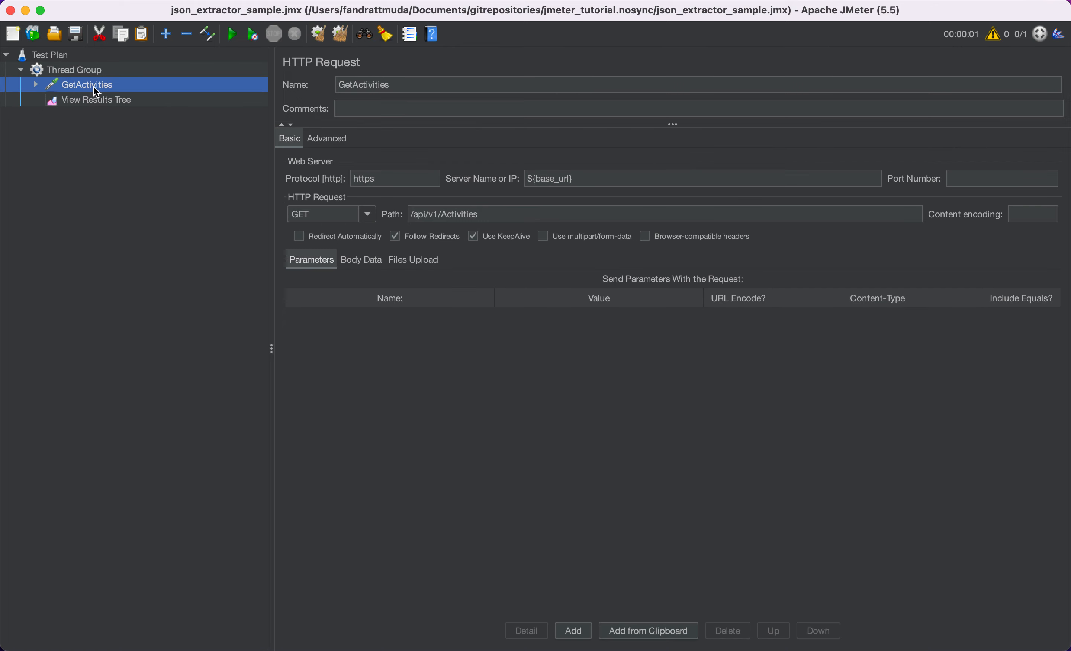
pyautogui.press('super+Tab')
pyautogui.press('super+Tab')
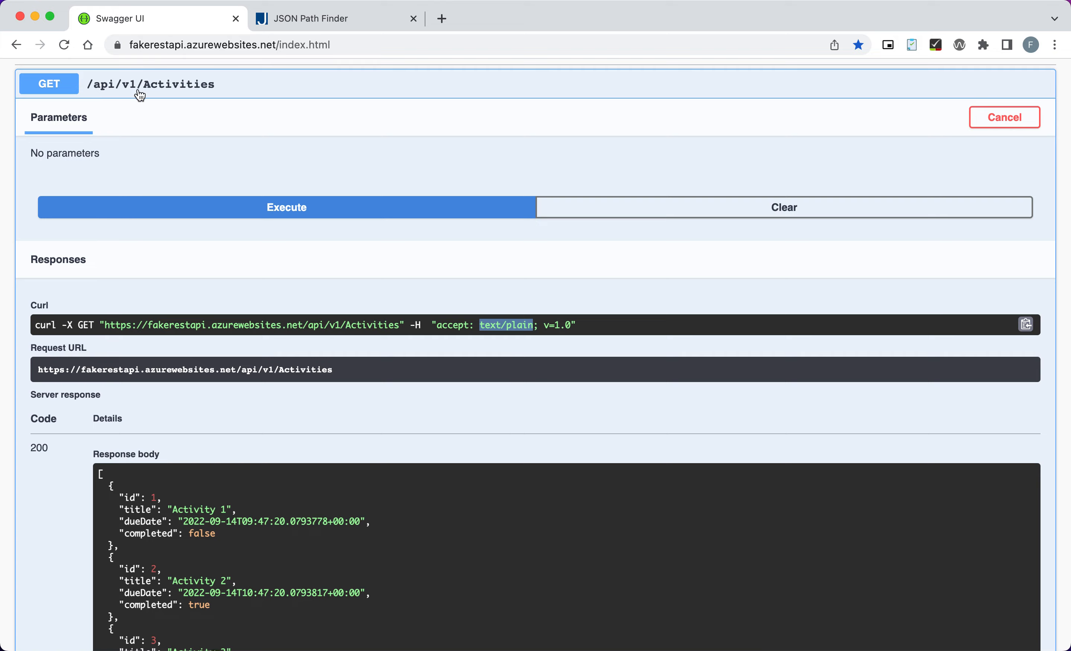
pyautogui.click(140, 95)
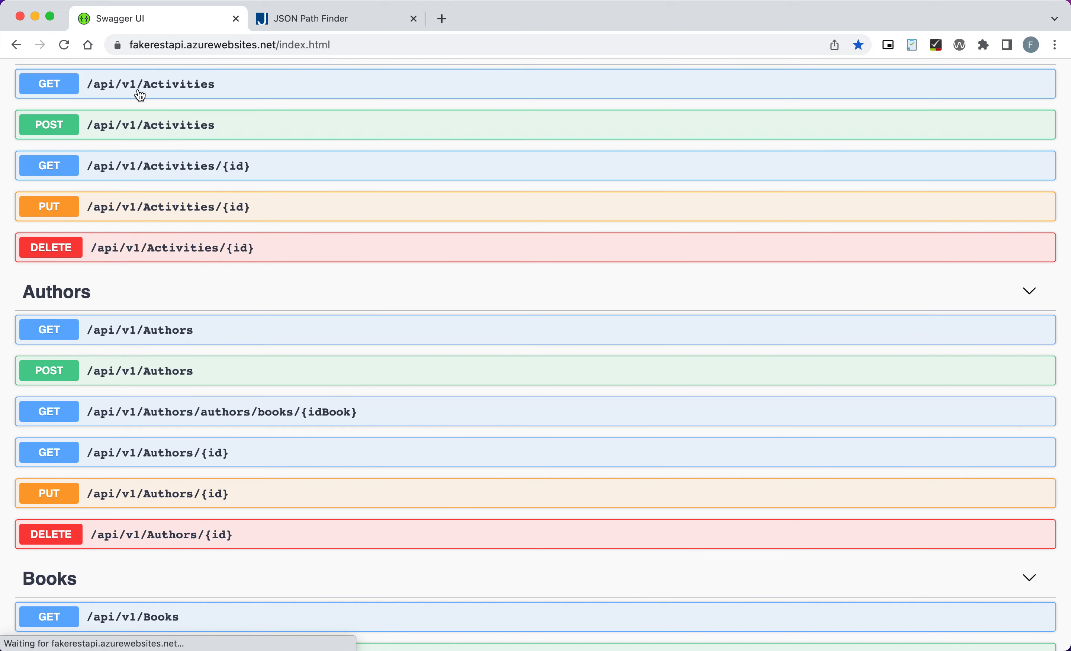
pyautogui.click(278, 178)
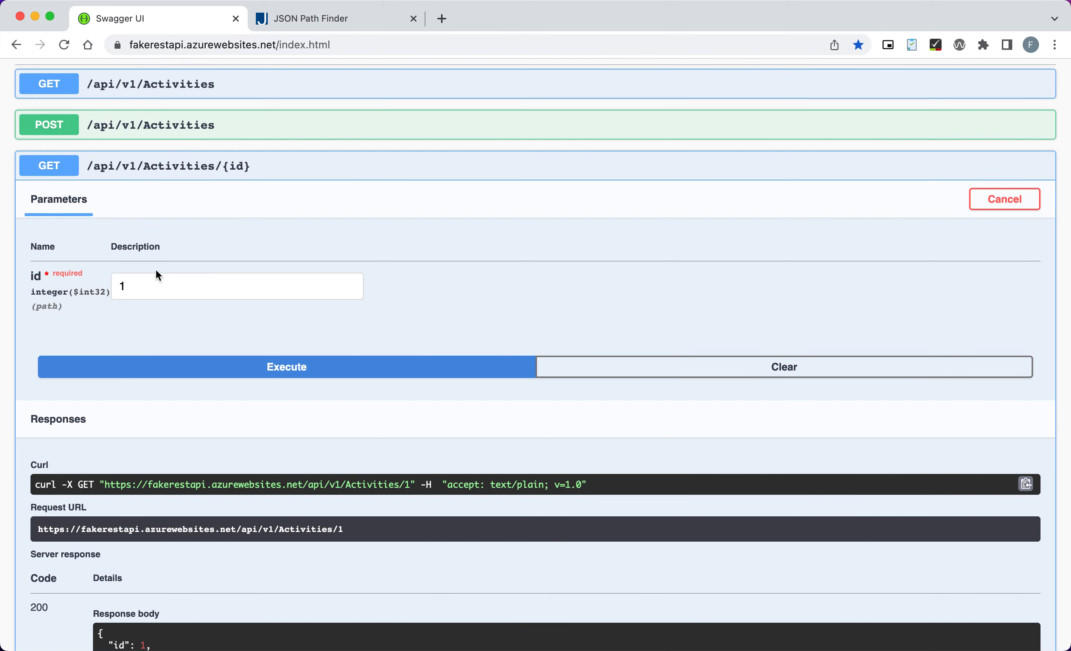
pyautogui.doubleClick(142, 286)
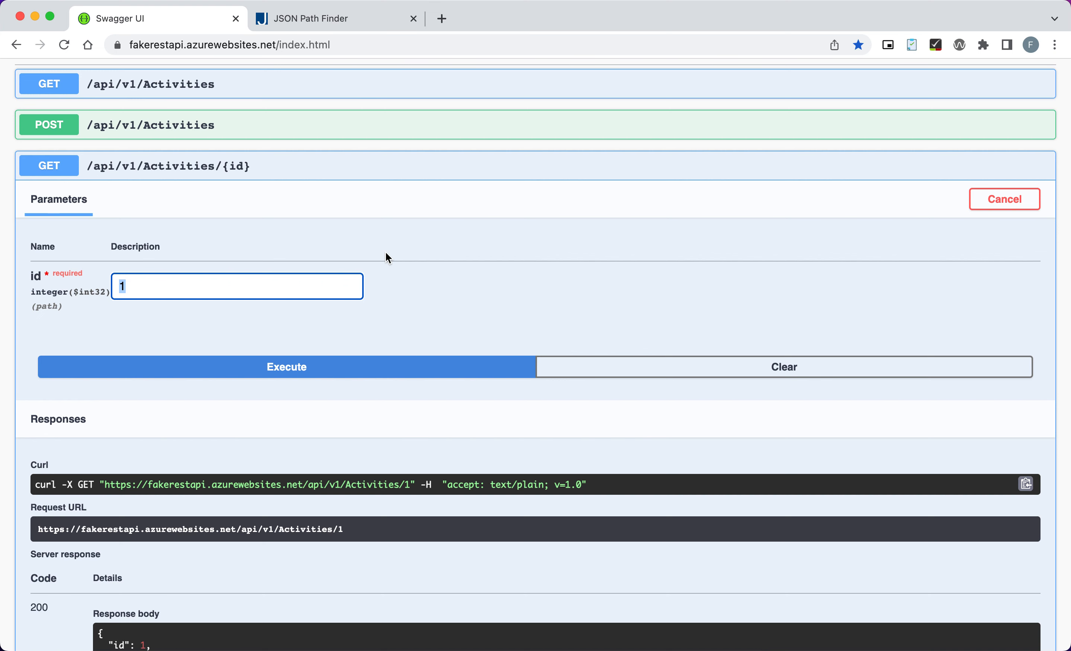
# Step: Switch back to JMeter, duplicate the GetActivities request with its child elements, and rename the copy GetActivityById
pyautogui.press('super+Tab')
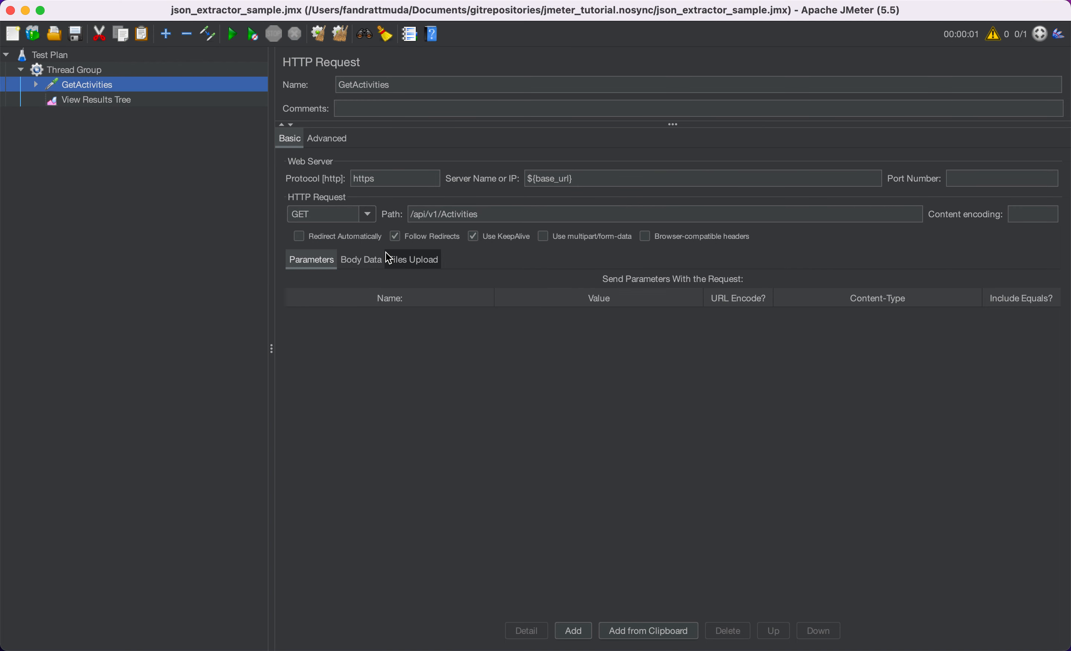
pyautogui.rightClick(84, 92)
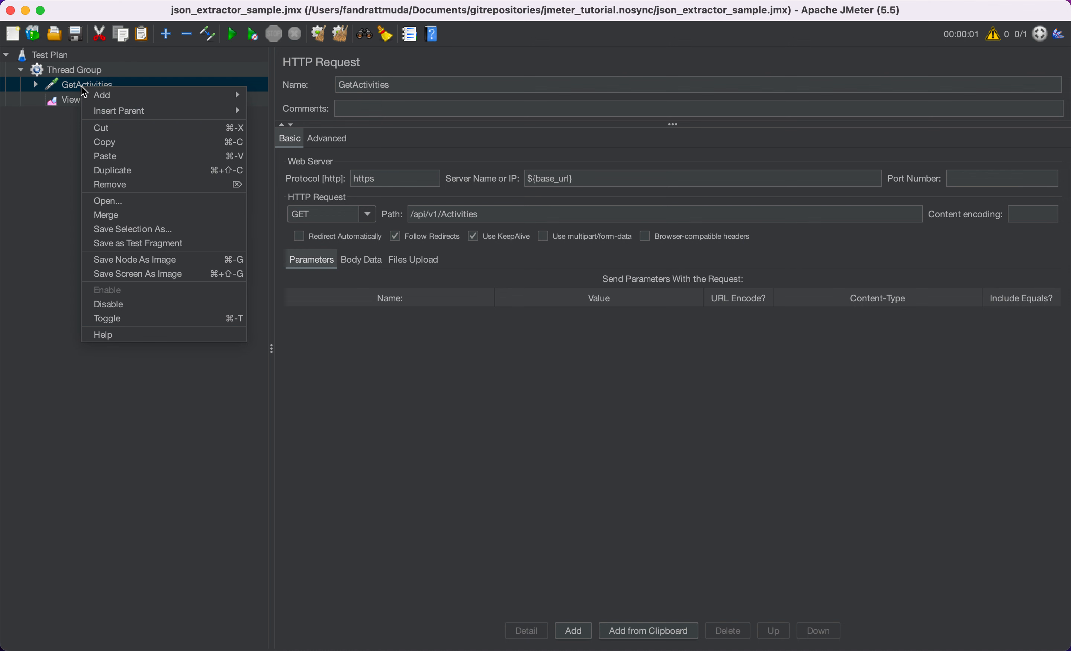
pyautogui.click(140, 171)
pyautogui.click(101, 101)
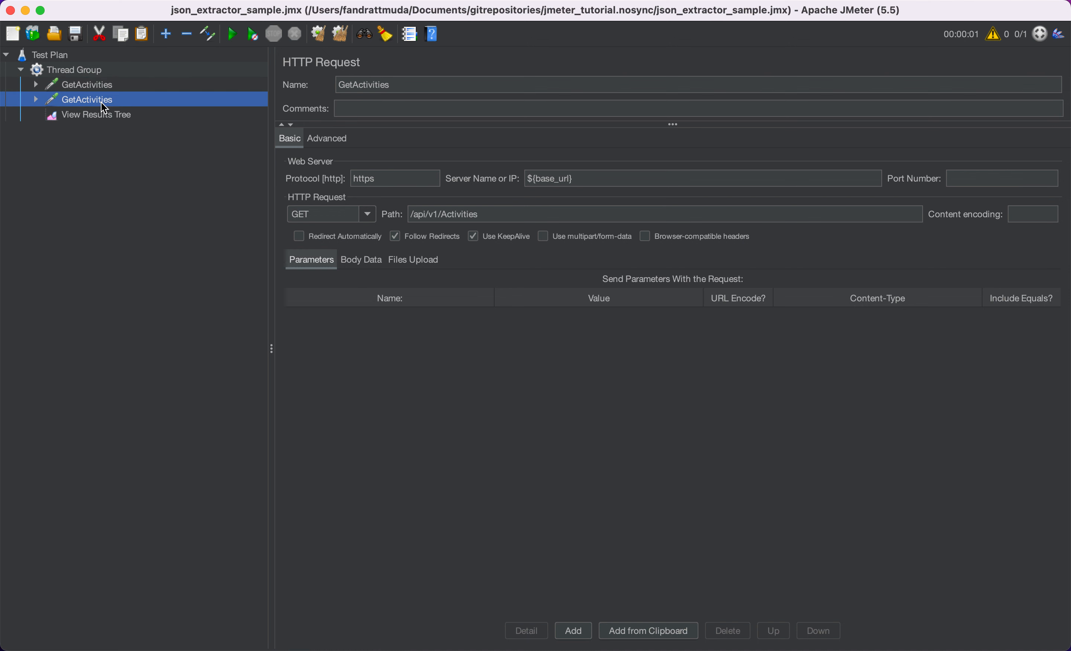
pyautogui.click(35, 100)
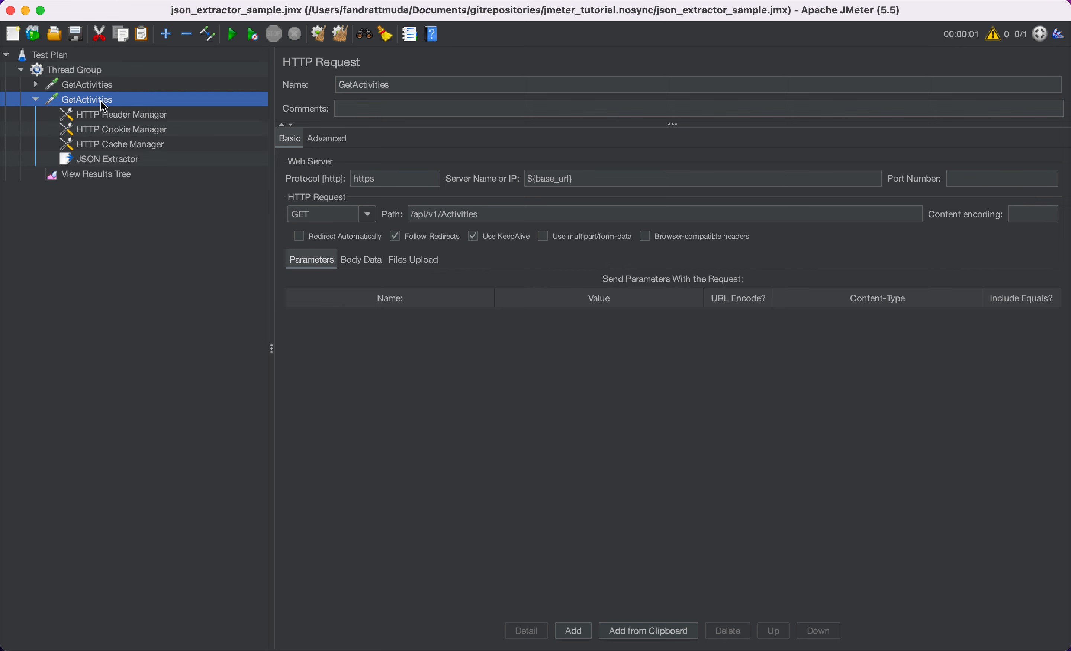
pyautogui.click(401, 82)
pyautogui.press('BackSpace')
pyautogui.press('BackSpace')
pyautogui.press('BackSpace')
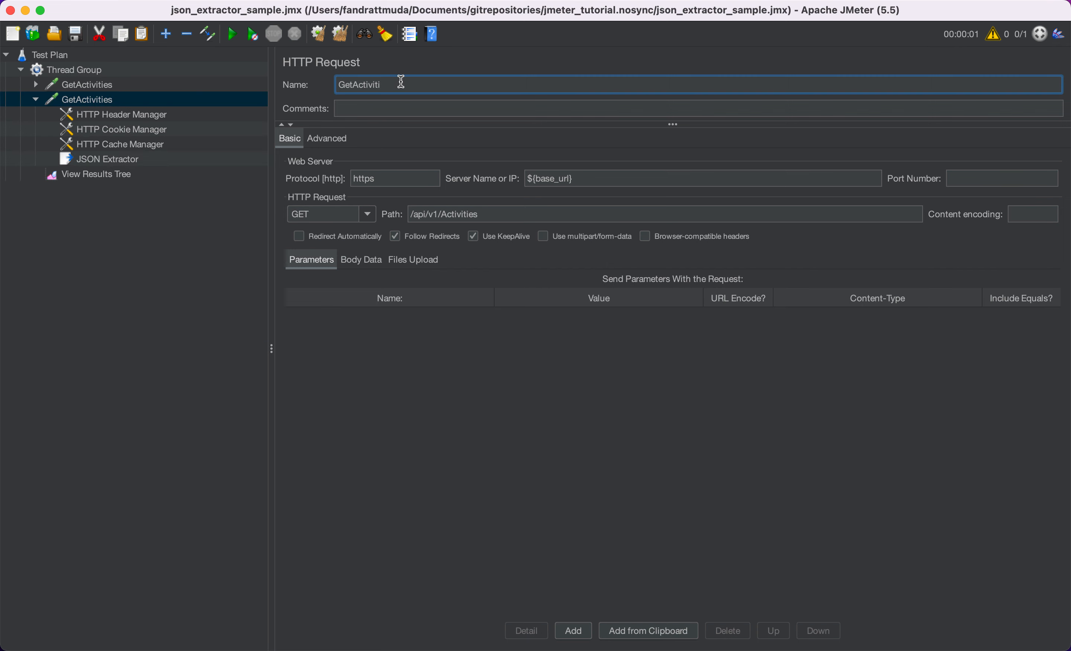
pyautogui.press('BackSpace')
pyautogui.write('yById')
# Step: Compare the GetActivityById request path with the GET /api/v1/Activities/{id} path in Swagger
pyautogui.click(486, 213)
pyautogui.press('super+Tab')
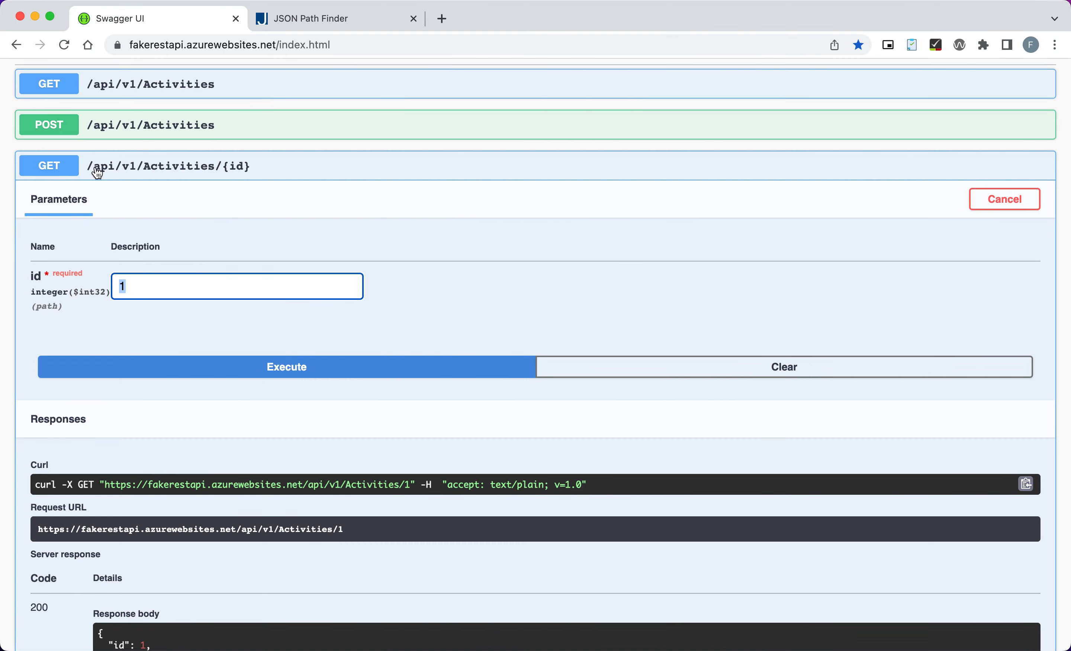
pyautogui.press('super+Tab')
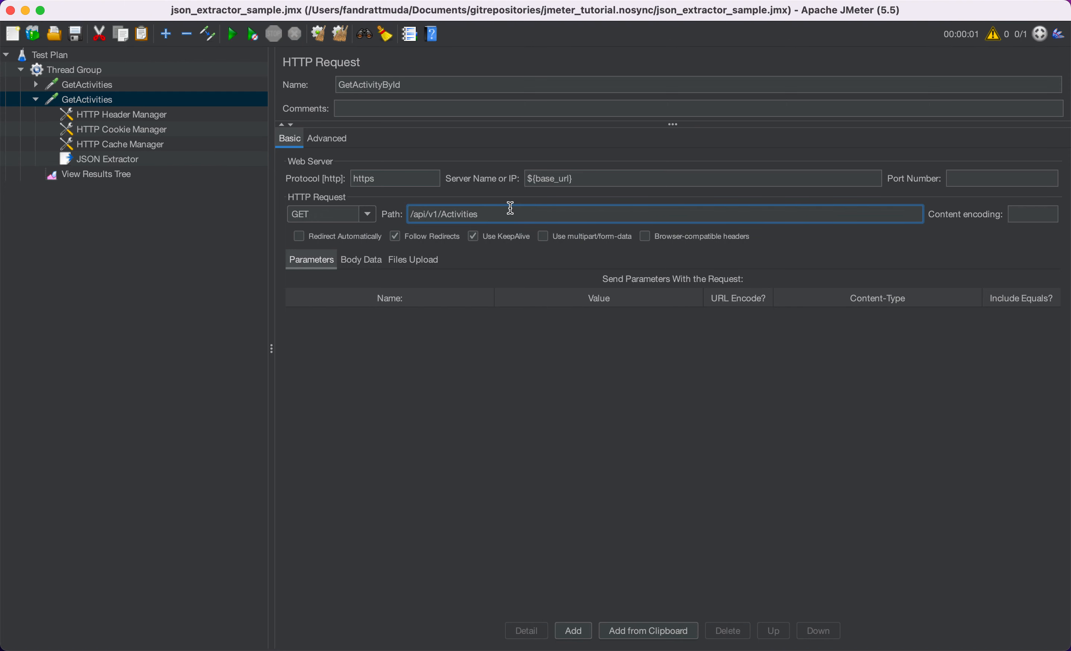
pyautogui.press('super+Tab')
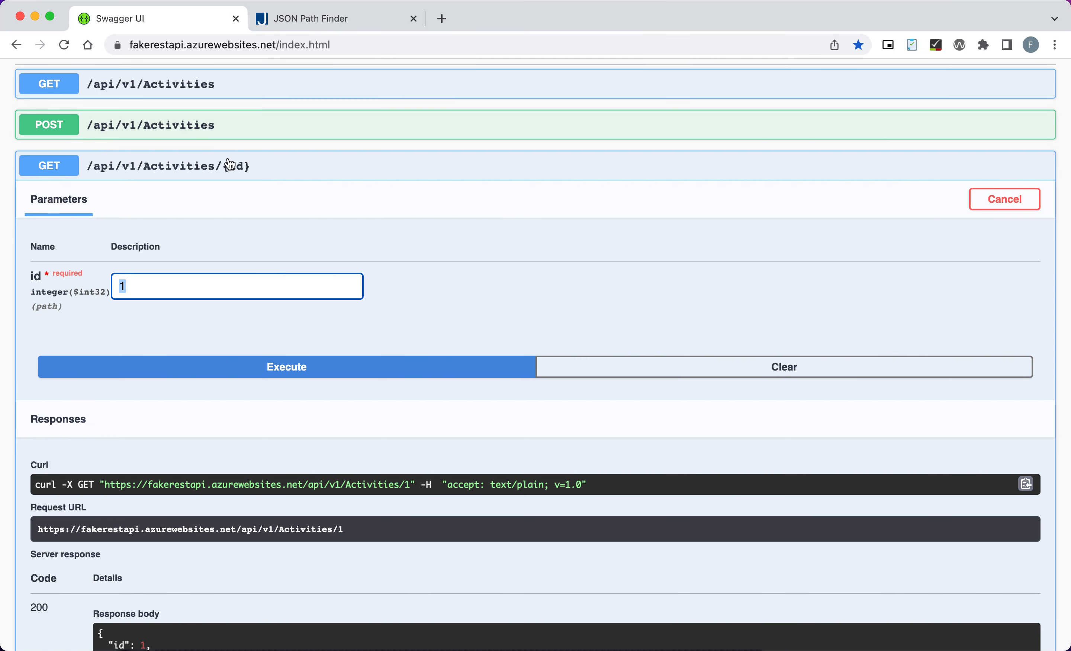
pyautogui.press('super+Tab')
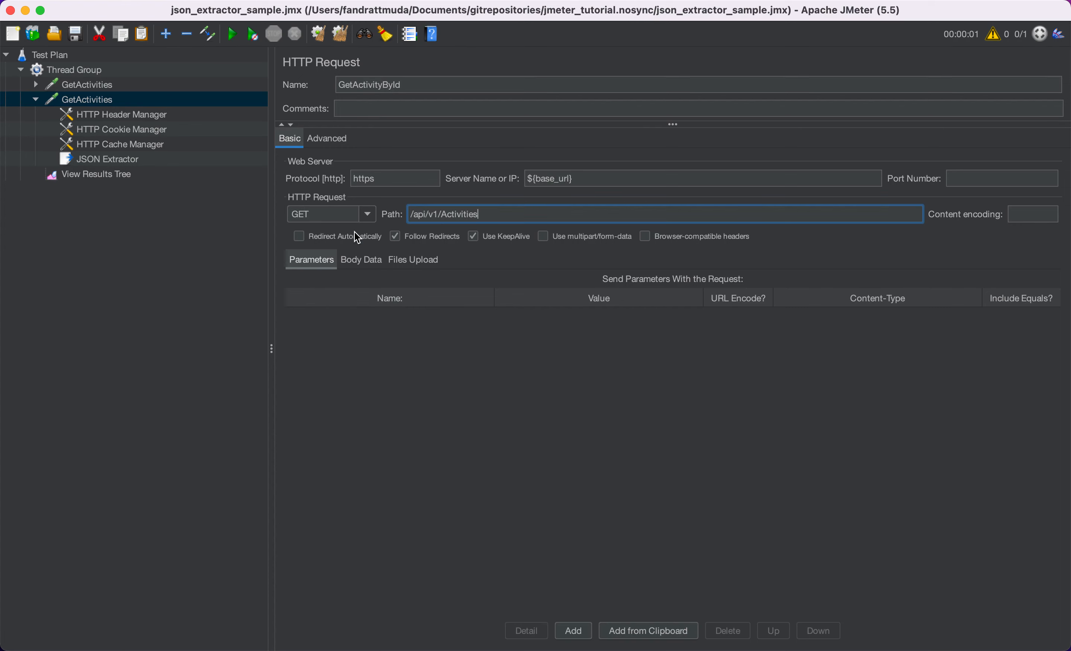
# Step: Copy the variable name from the JSON Extractor under GetActivities and set GetActivityById's path to /api/v1/Activities/${captured_activity_id}
pyautogui.click(86, 86)
pyautogui.click(37, 85)
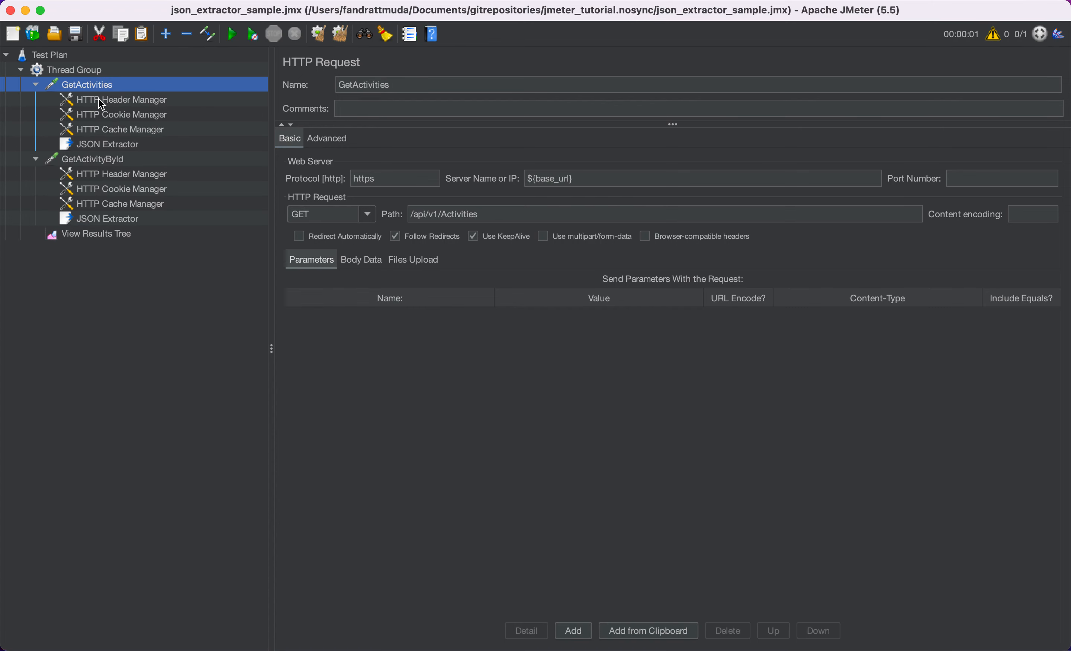
pyautogui.click(99, 144)
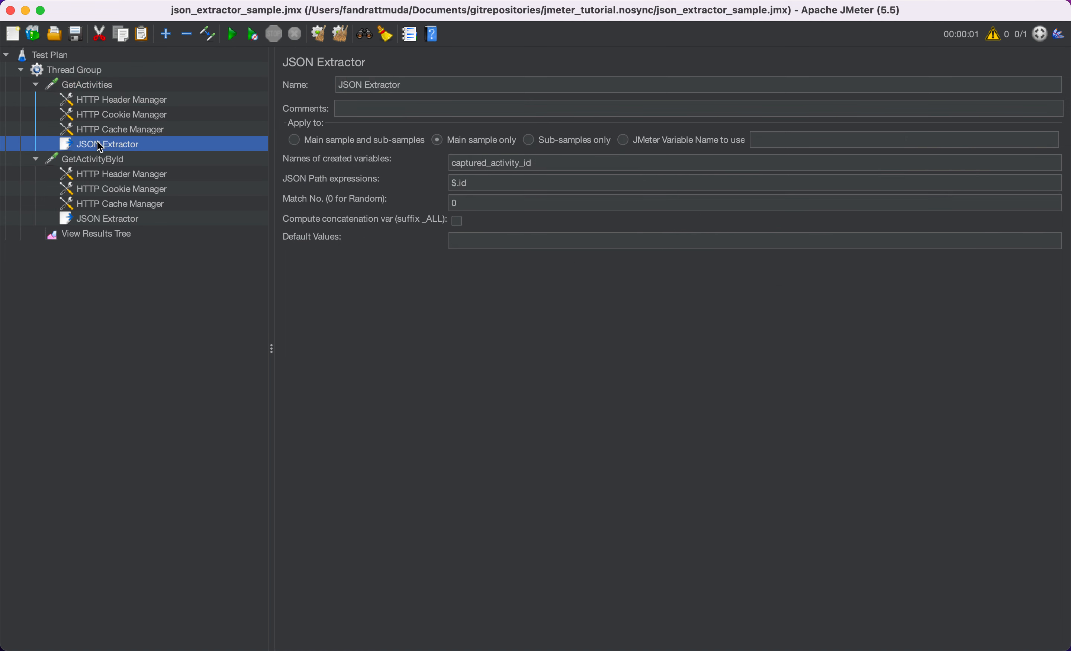
pyautogui.doubleClick(507, 165)
pyautogui.press('super+c')
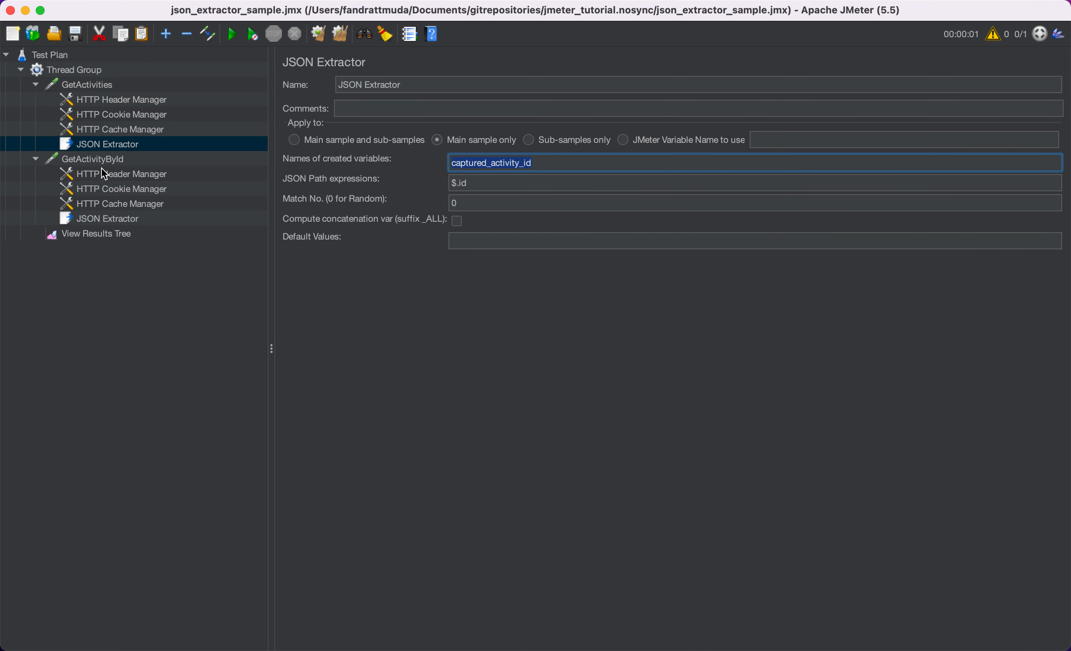
pyautogui.click(113, 162)
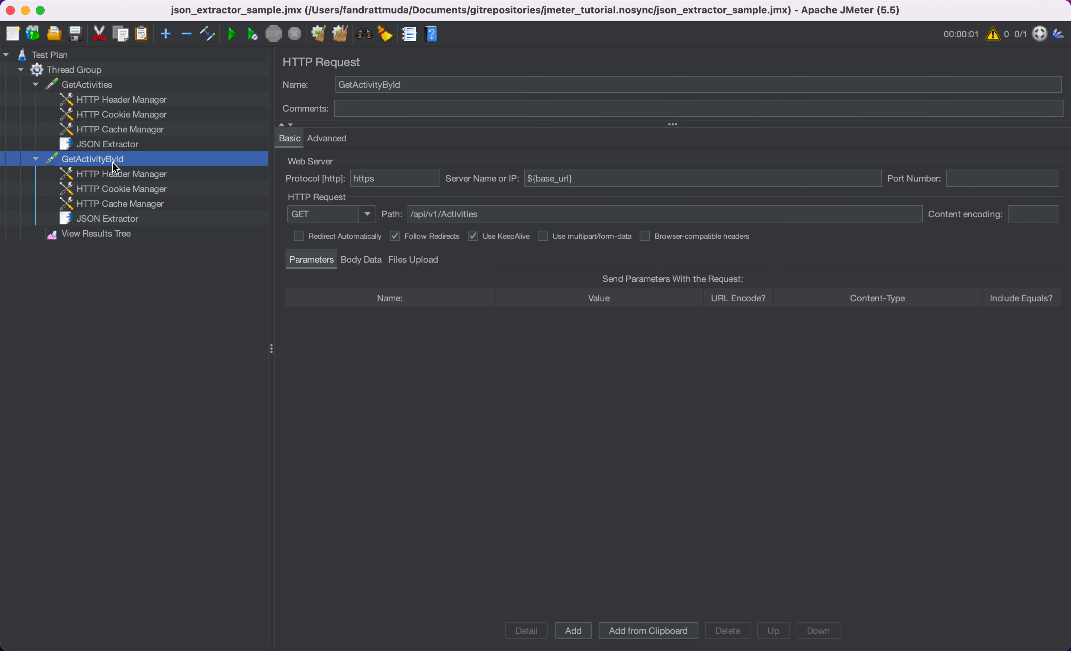
pyautogui.click(504, 213)
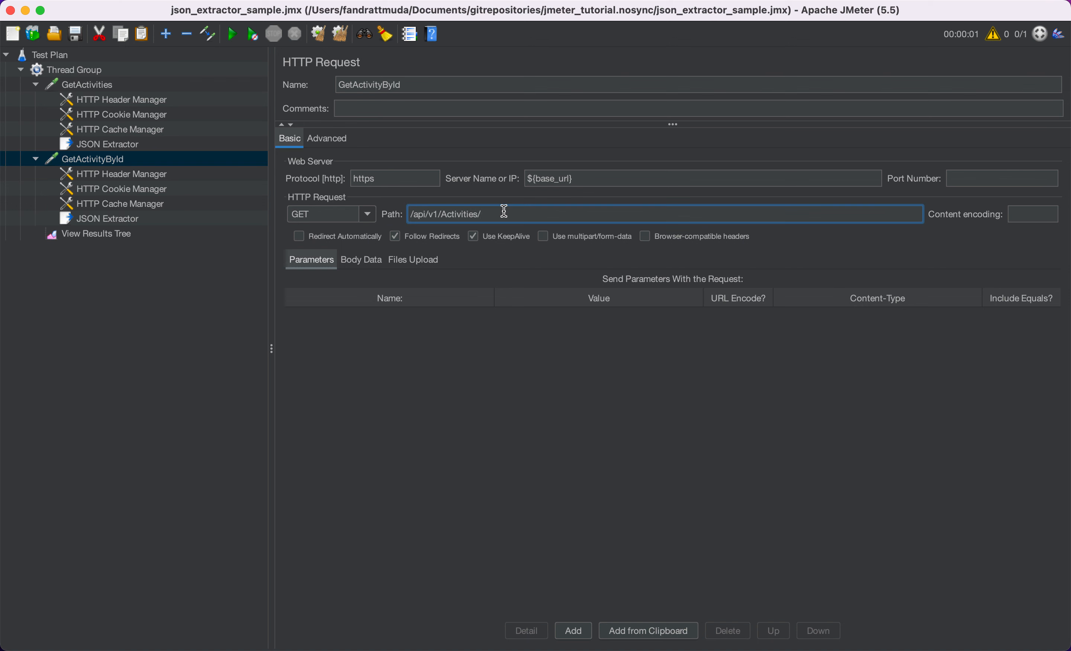
pyautogui.write('/${')
pyautogui.press('super+v')
# Step: Remove the duplicated JSON Extractor from the GetActivityById request
pyautogui.click(110, 219)
pyautogui.rightClick(111, 220)
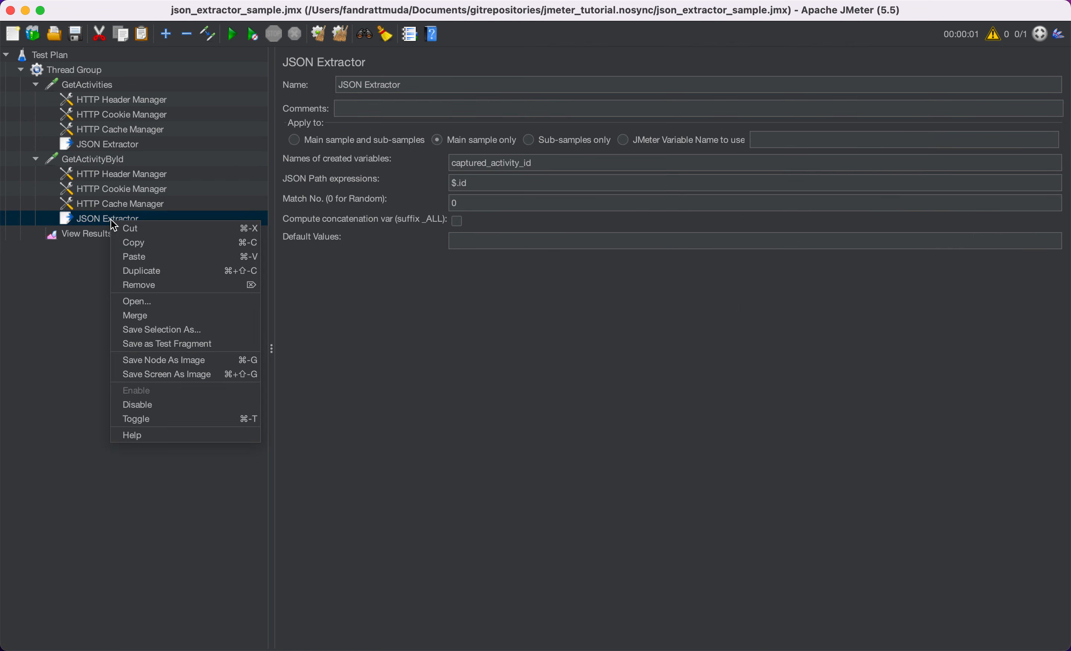
pyautogui.click(195, 286)
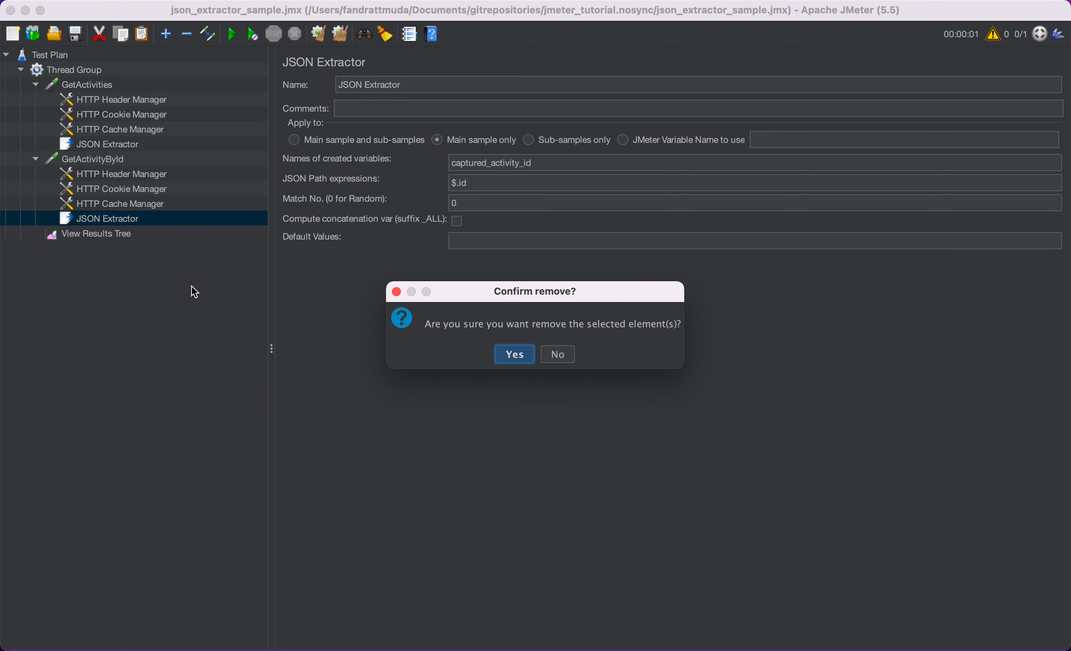
pyautogui.click(515, 354)
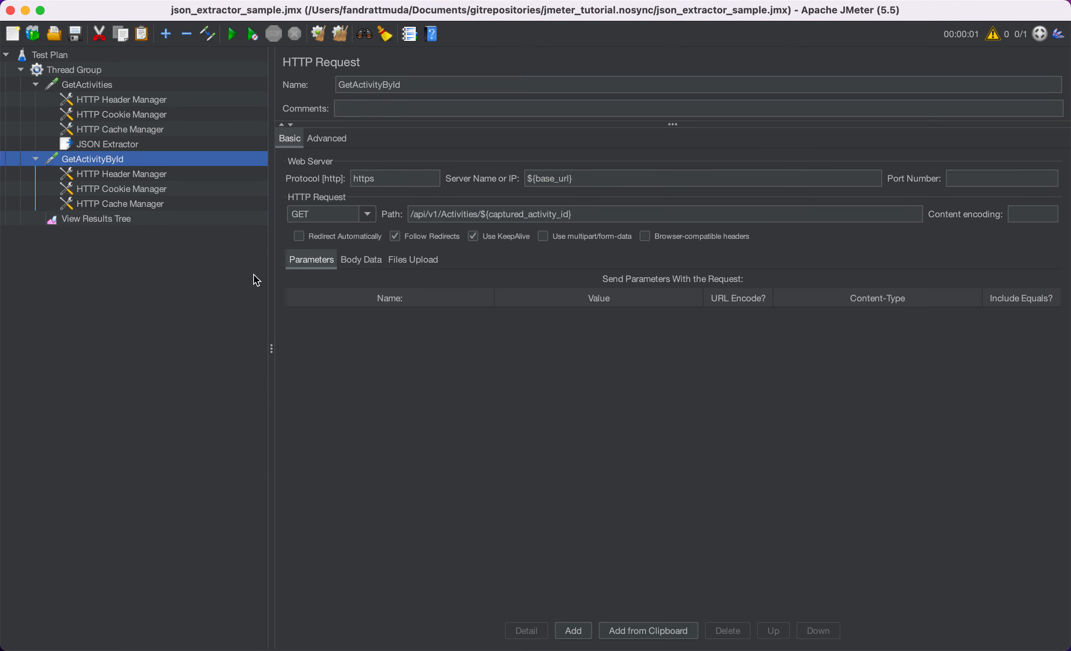
# Step: Check GetActivityById's HTTP Header Manager against Swagger's curl command, and review its cookie and cache managers
pyautogui.click(164, 177)
pyautogui.press('super+Tab')
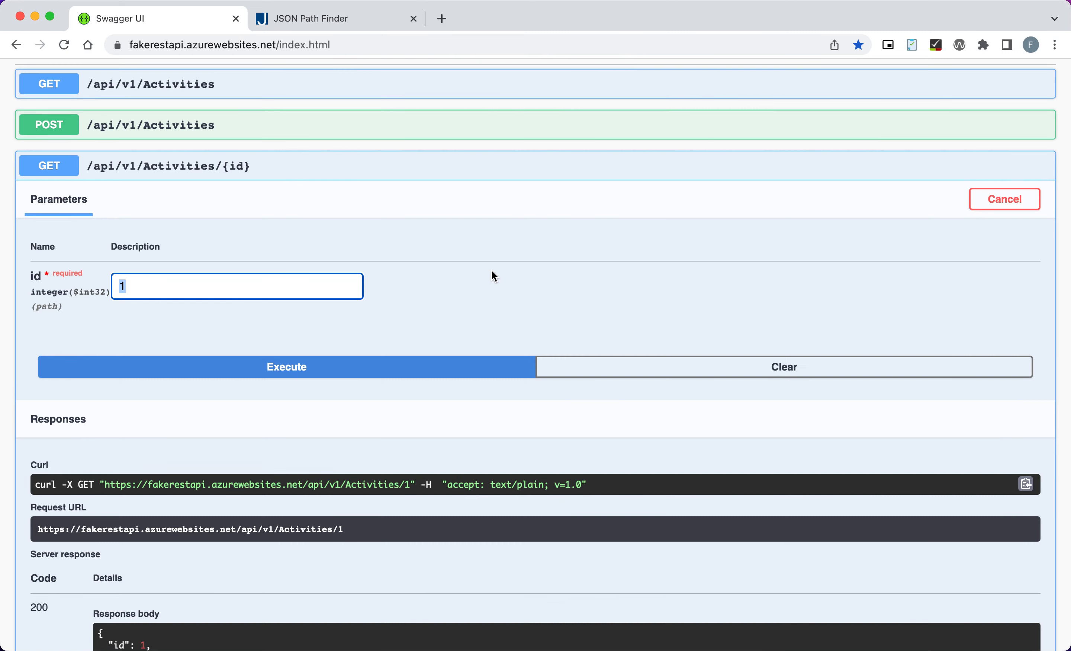
pyautogui.scroll(-3, 407, 376)
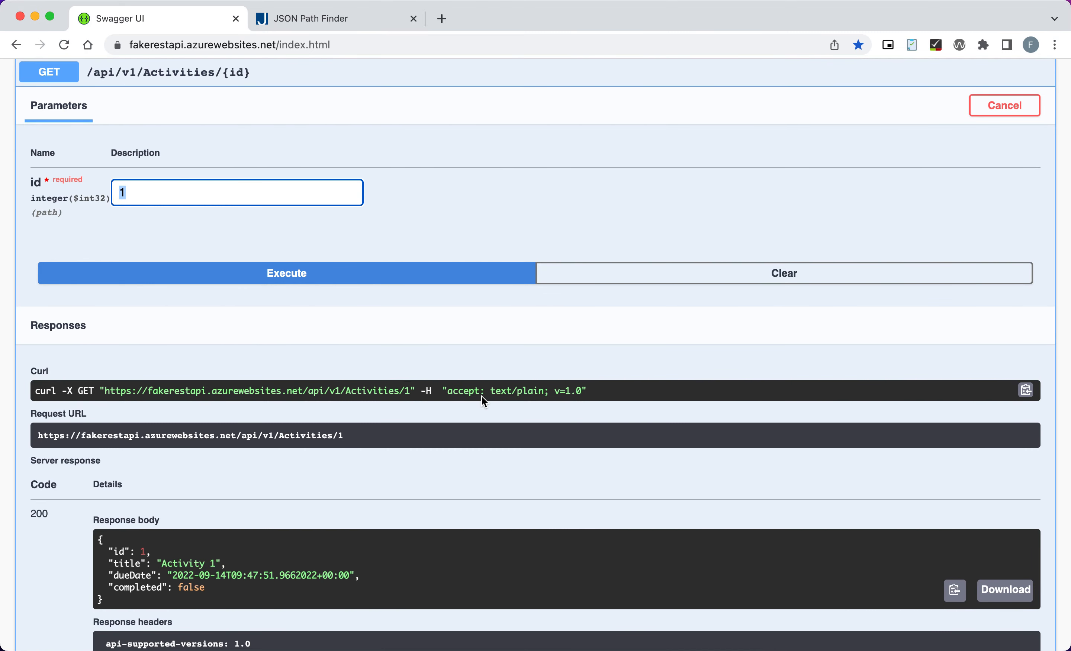
pyautogui.press('super+Tab')
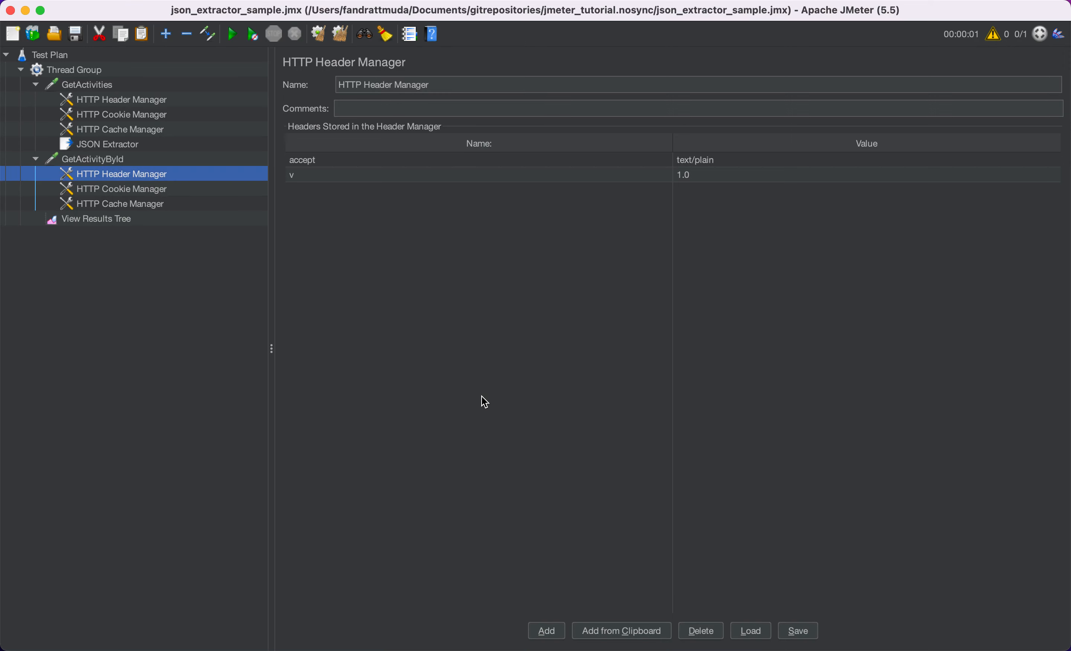
pyautogui.click(122, 190)
pyautogui.click(100, 203)
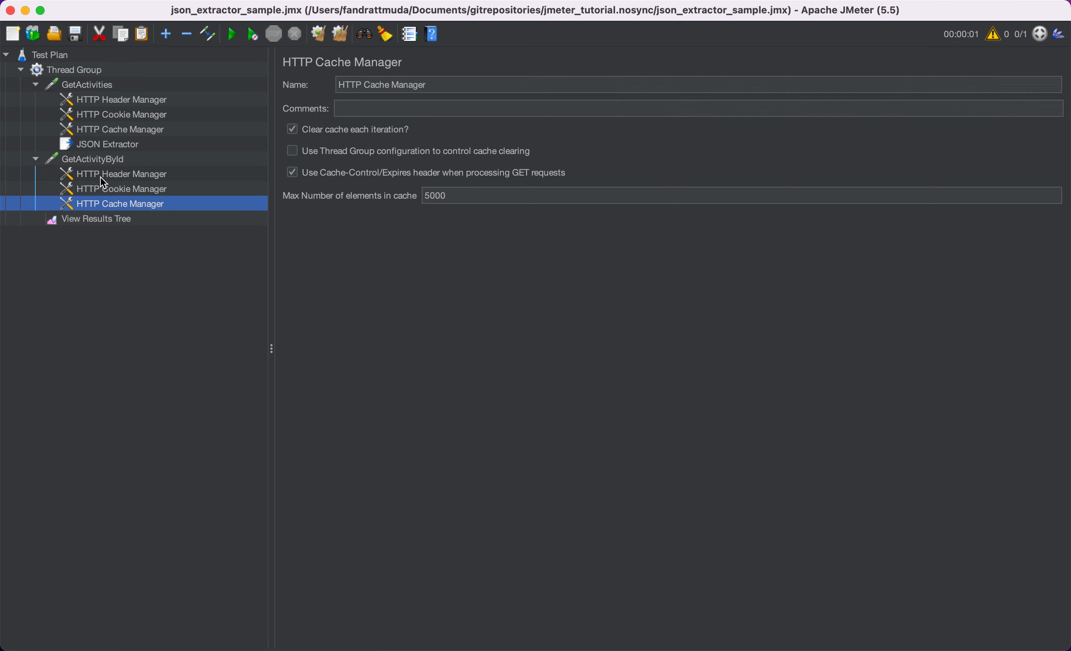
# Step: Review the GetActivityById request and the JSON Path expression in the JSON Extractor under GetActivities
pyautogui.click(113, 160)
pyautogui.click(124, 147)
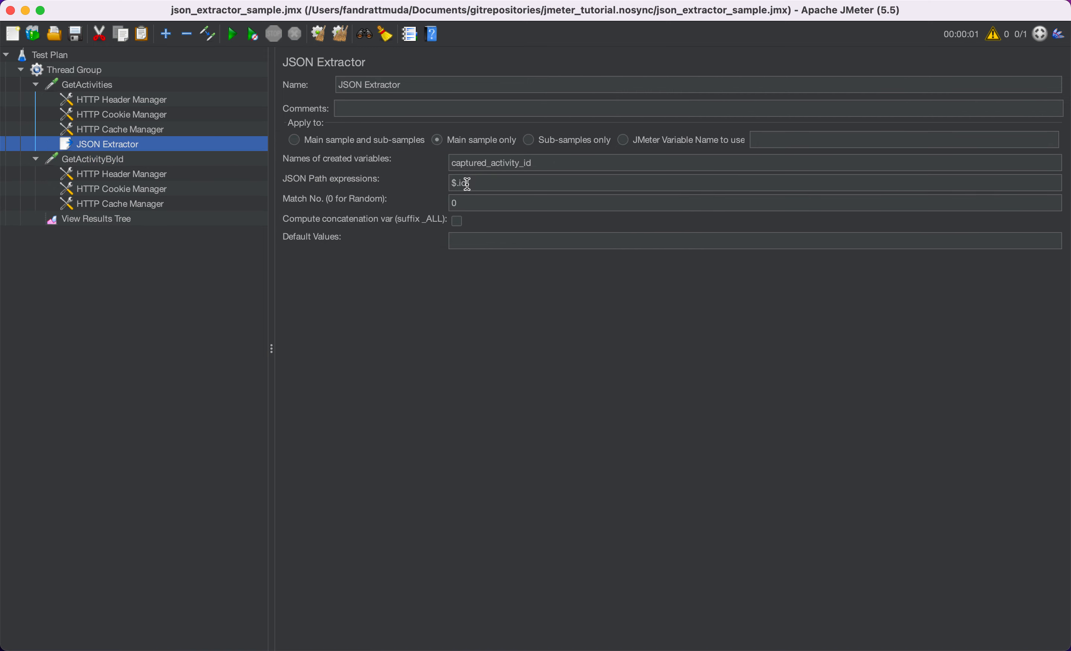
pyautogui.moveTo(474, 182); pyautogui.dragTo(421, 187)
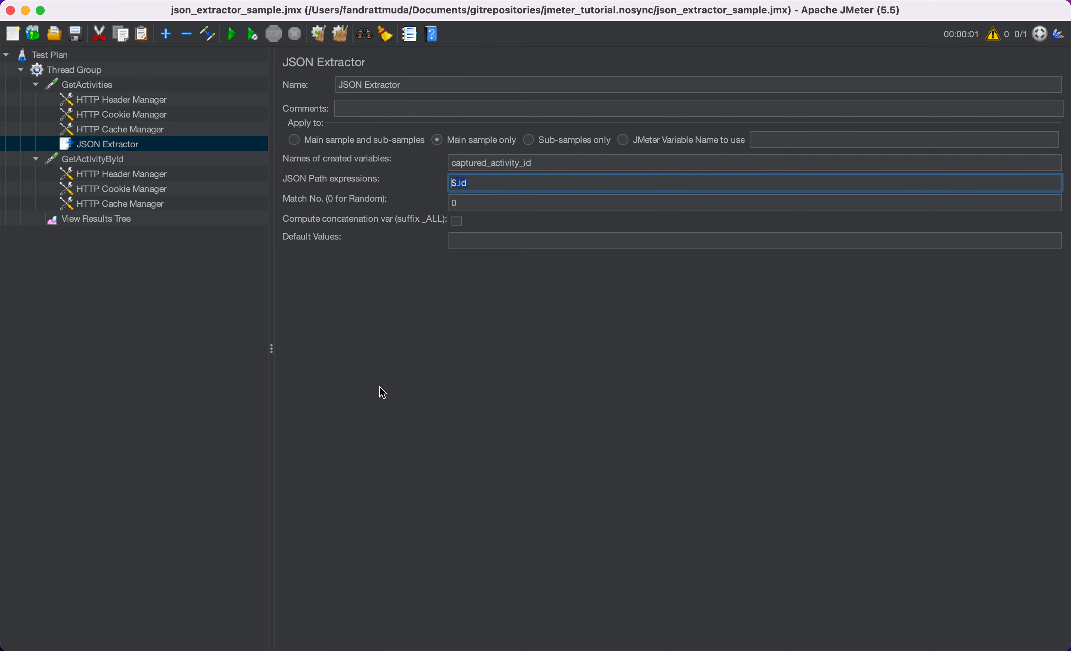
pyautogui.click(98, 226)
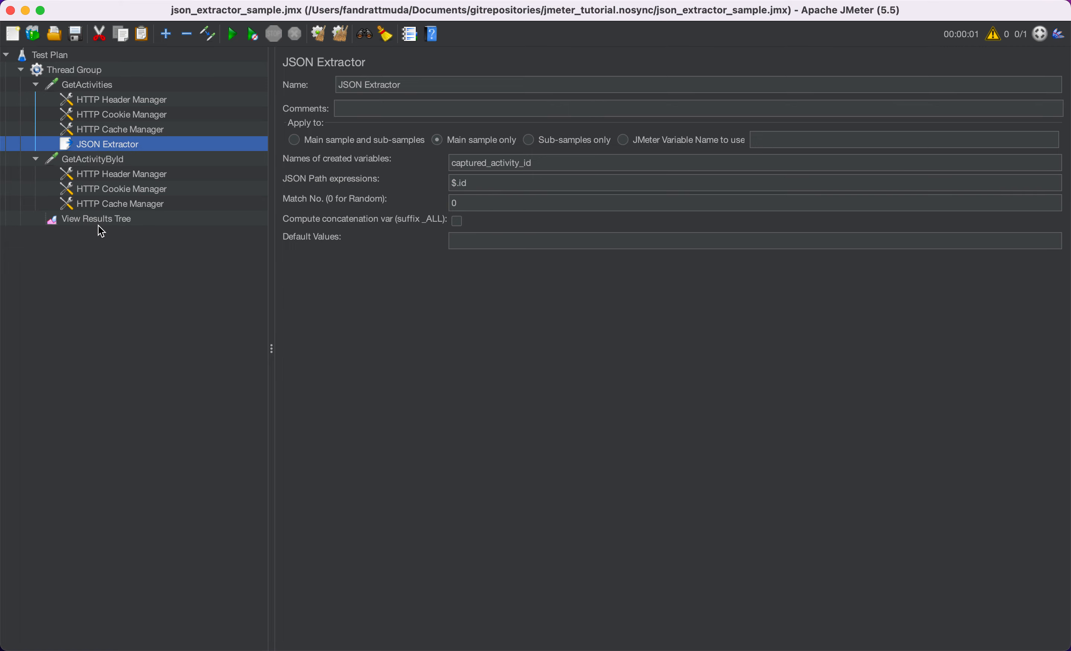
# Step: Clear the earlier results in View Results Tree, run the test plan, and examine the GetActivities response body
pyautogui.click(127, 219)
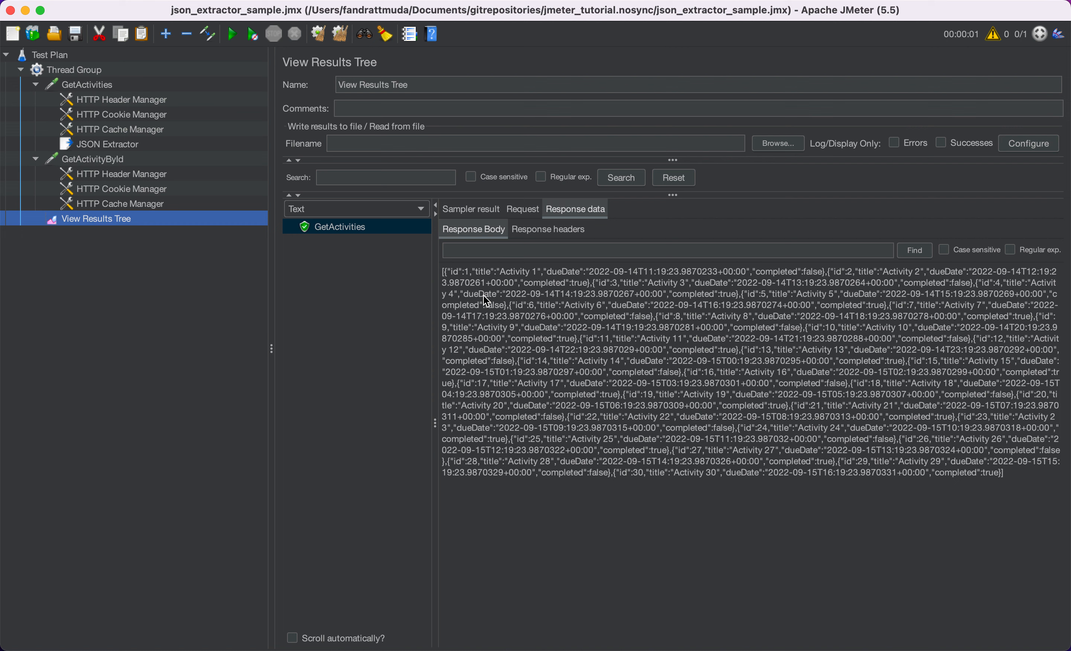
pyautogui.click(341, 35)
pyautogui.click(236, 38)
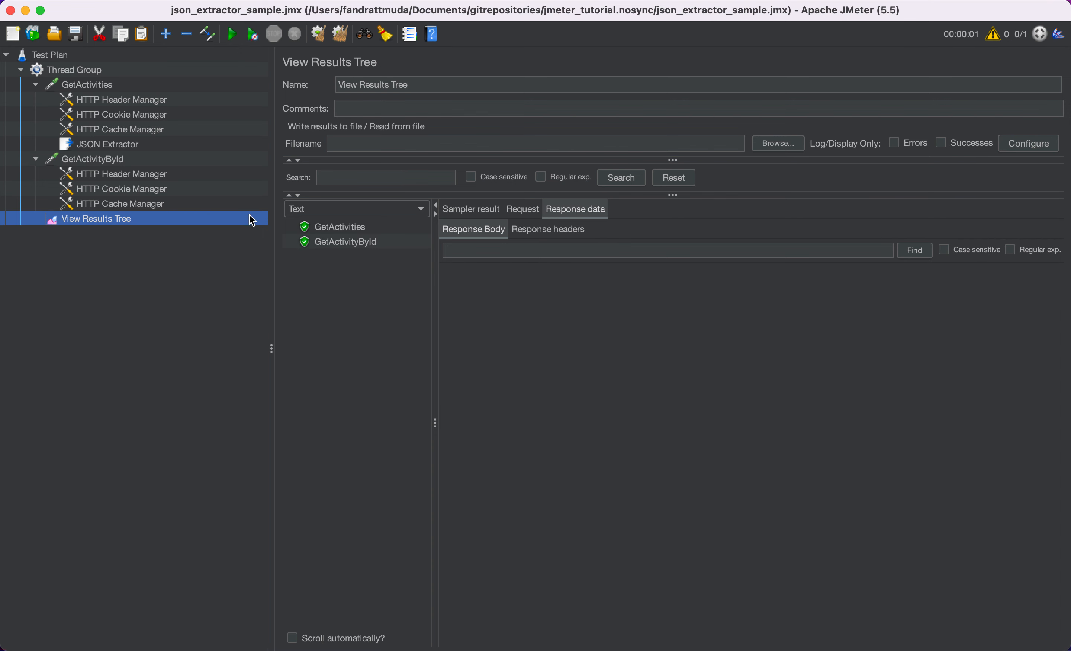
pyautogui.click(369, 227)
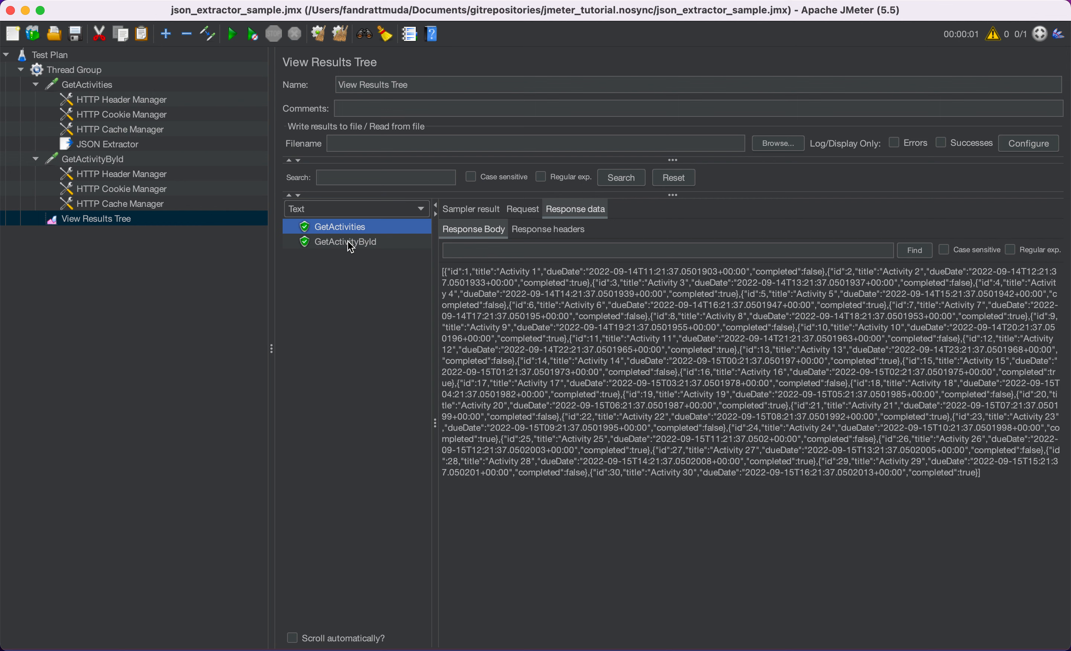
# Step: Review the variable in GetActivityById's path and the JSON Extractor's settings, and return to the run's results
pyautogui.click(141, 163)
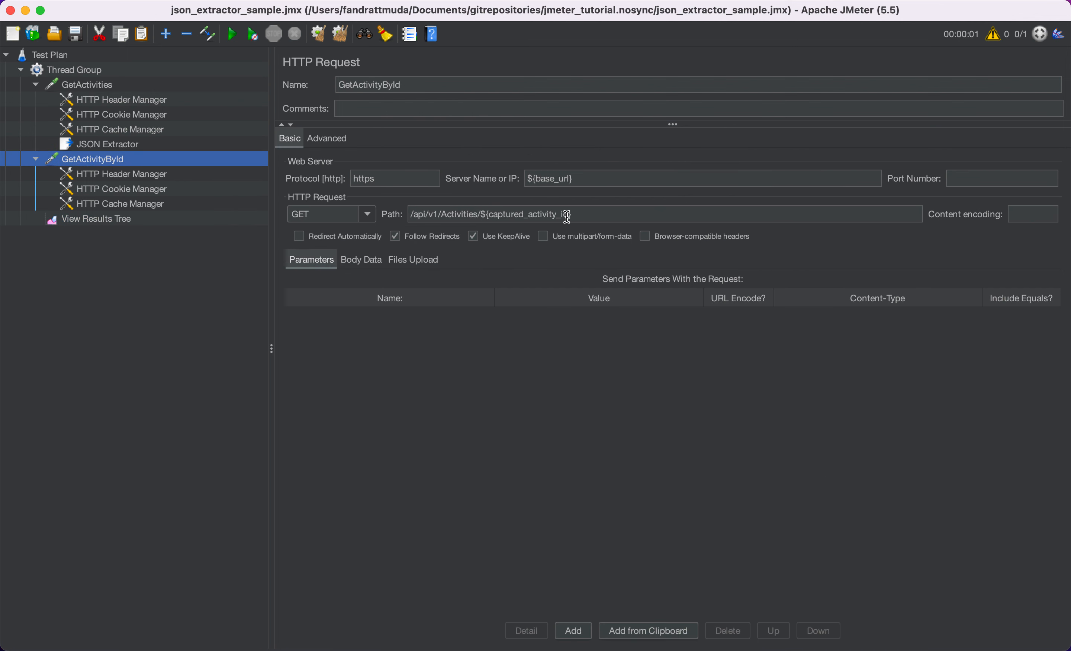
pyautogui.click(100, 147)
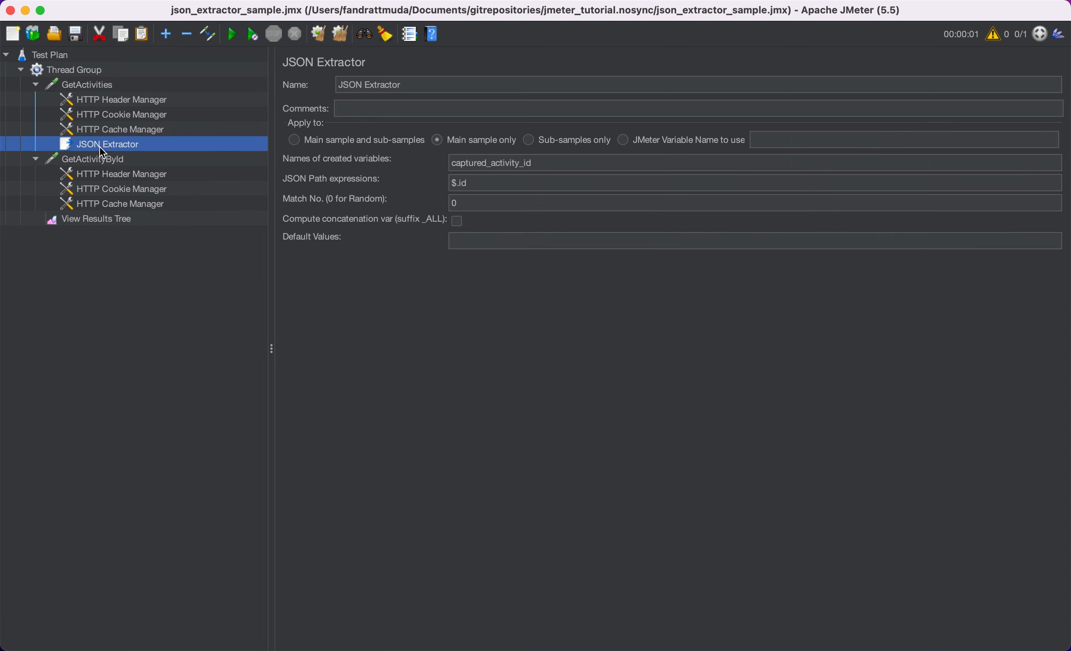
pyautogui.click(105, 222)
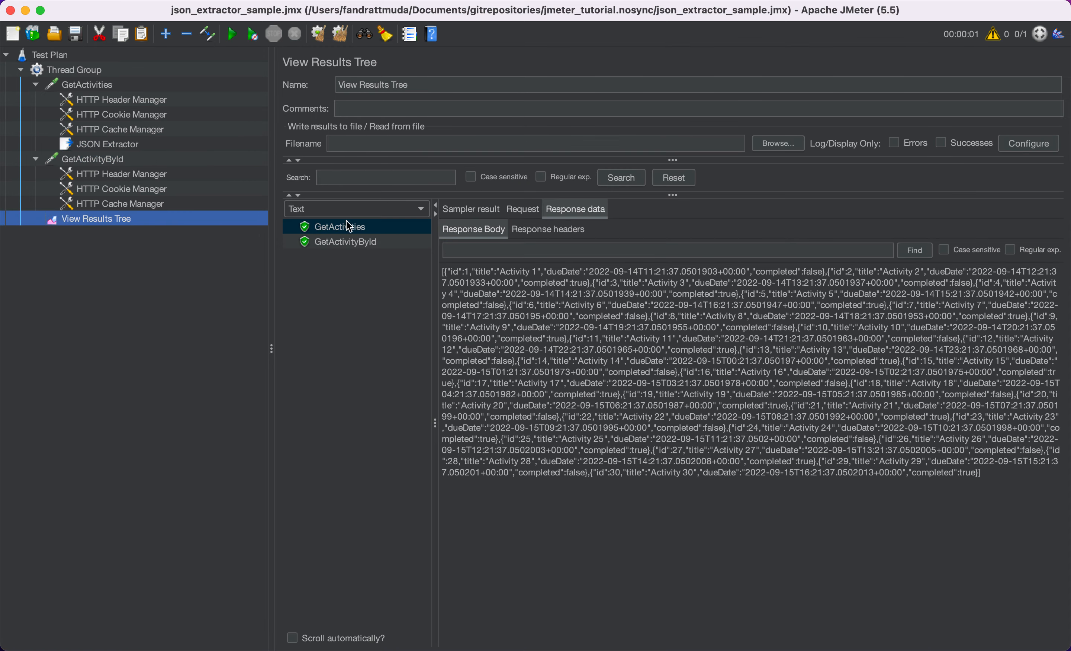
# Step: Examine GetActivityById's response body and request URL, and compare that URL with the Request URL shown in Swagger UI
pyautogui.click(336, 244)
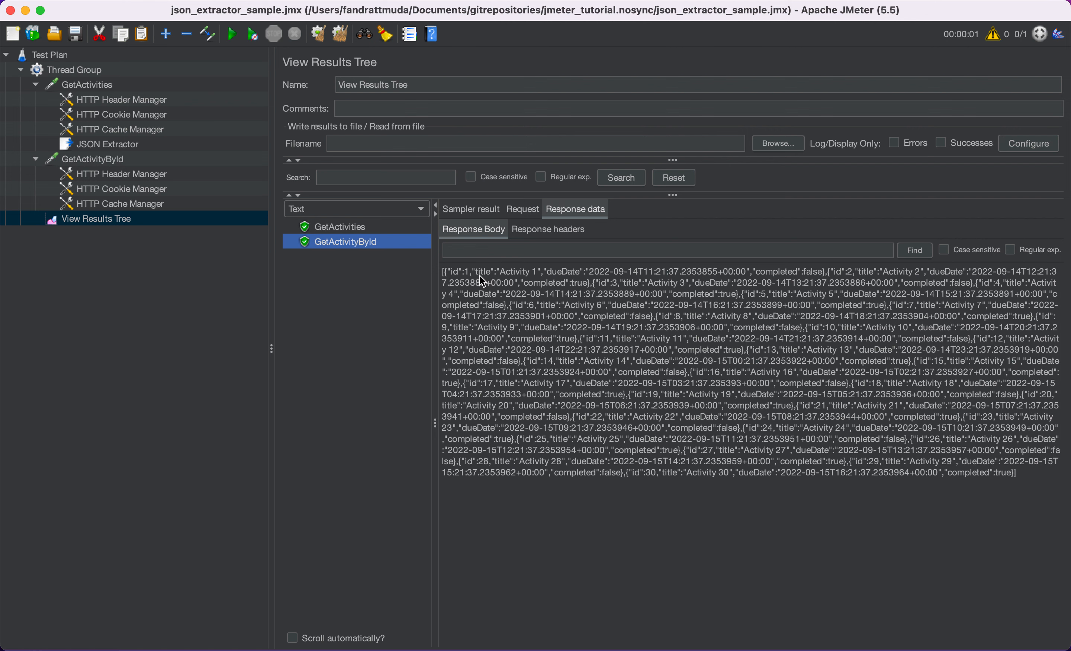
pyautogui.moveTo(479, 276); pyautogui.dragTo(699, 507)
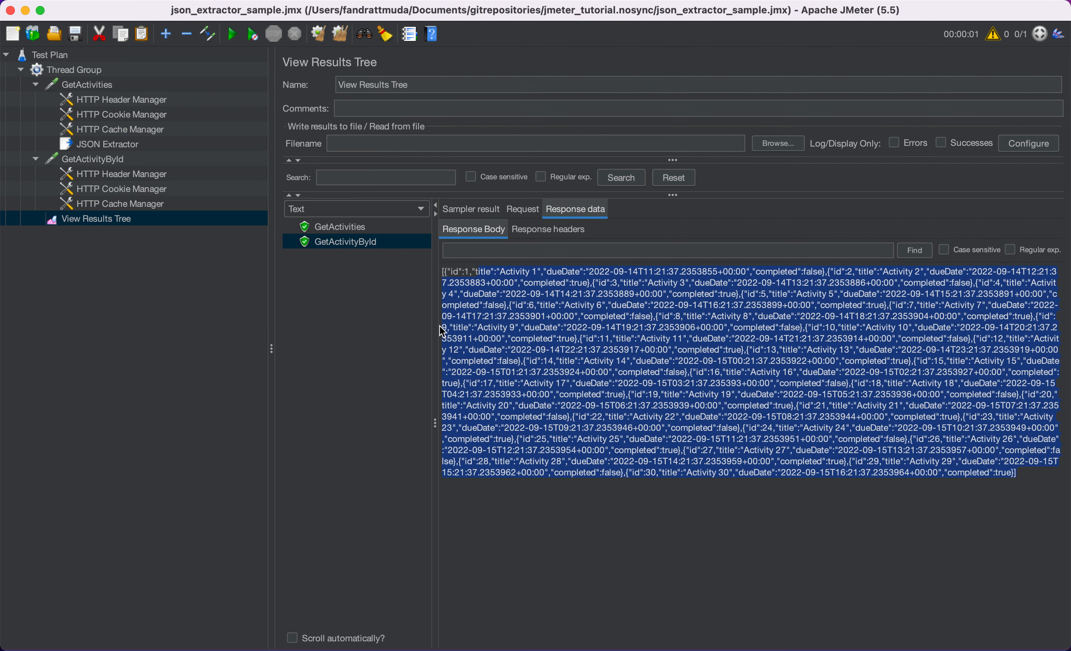
pyautogui.click(473, 215)
pyautogui.click(533, 213)
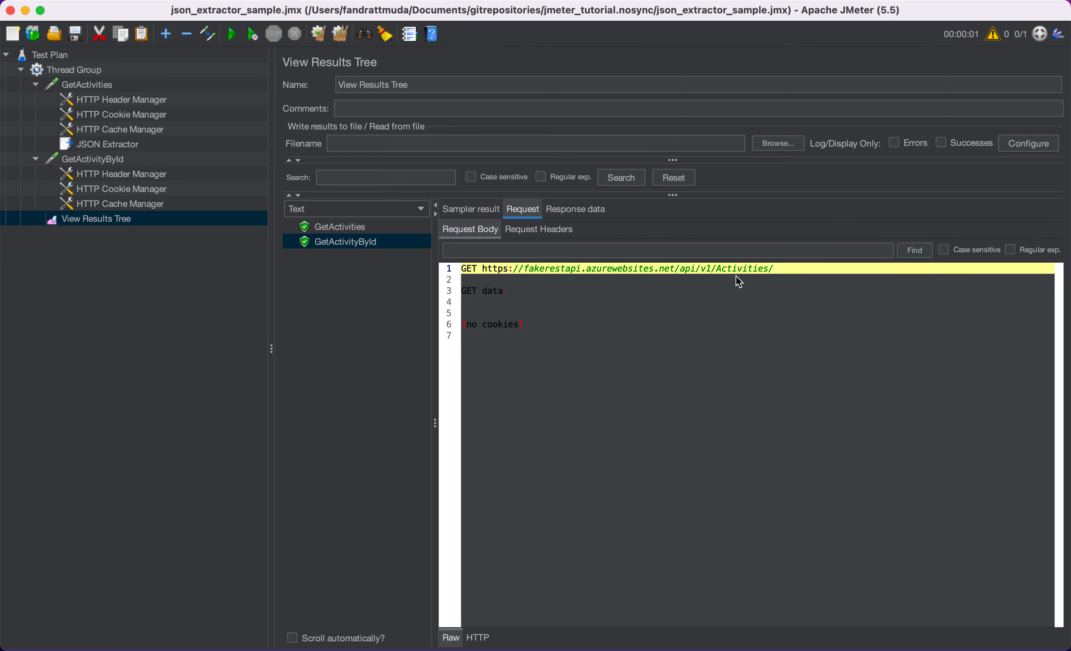
pyautogui.press('super+Tab')
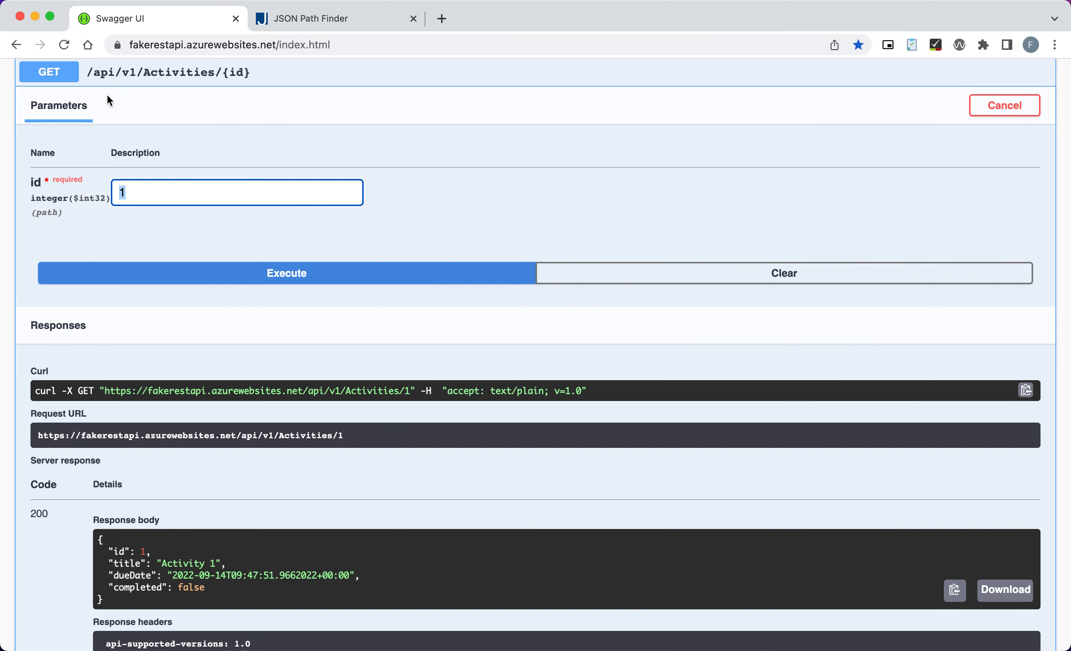
pyautogui.scroll(1, 147, 89)
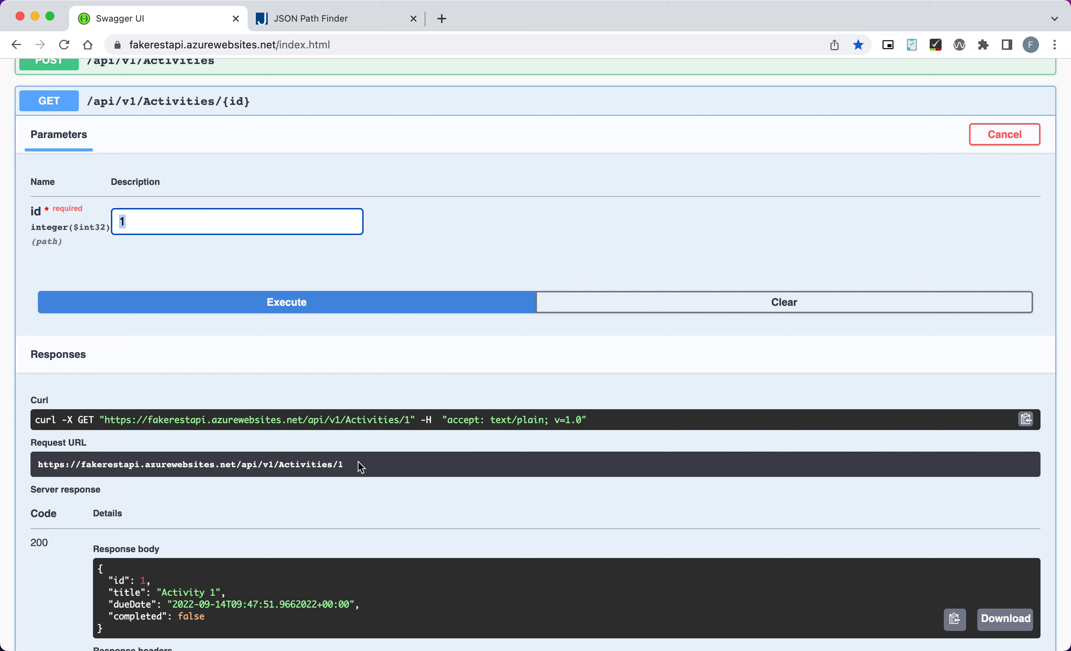
pyautogui.moveTo(345, 468); pyautogui.dragTo(316, 466)
pyautogui.press('super+Tab')
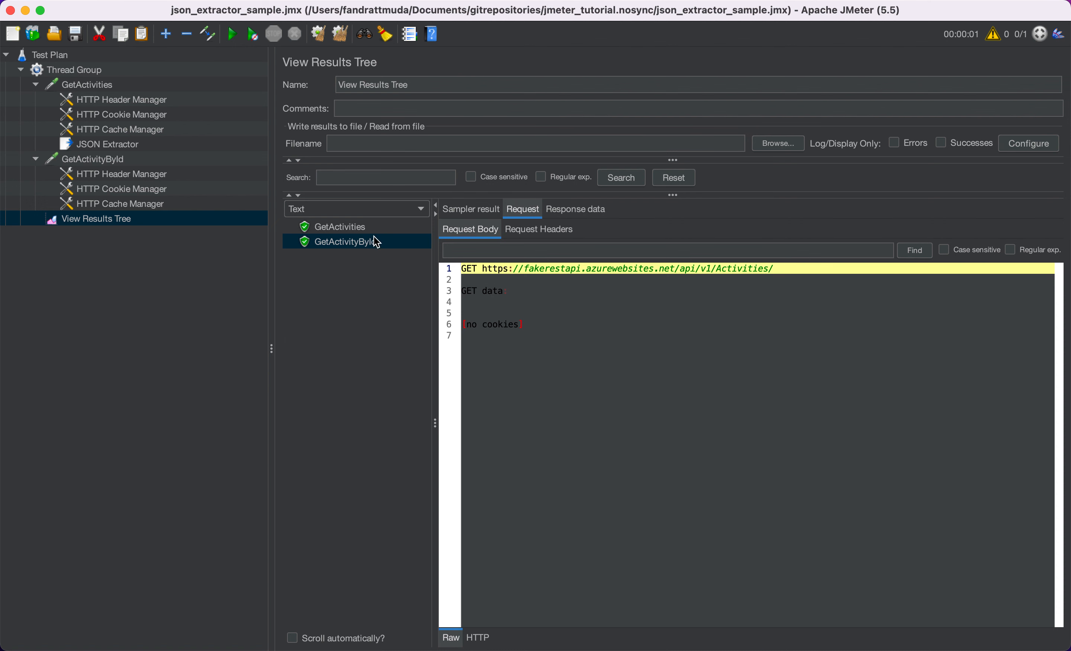
# Step: Examine the response body and request URL of the GetActivities result
pyautogui.click(366, 228)
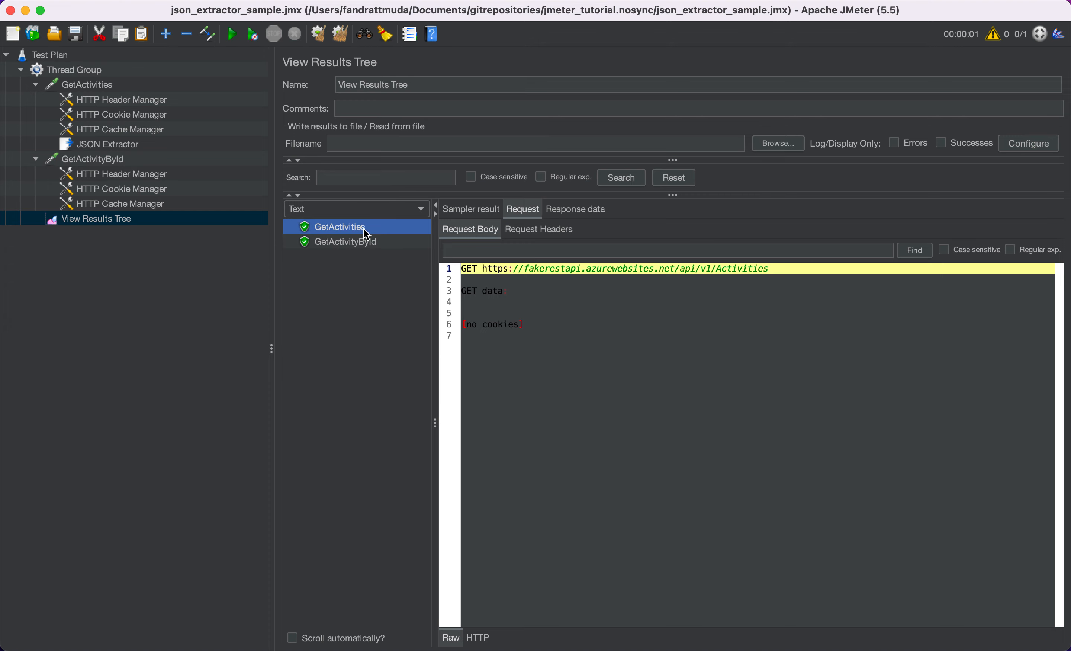
pyautogui.click(574, 212)
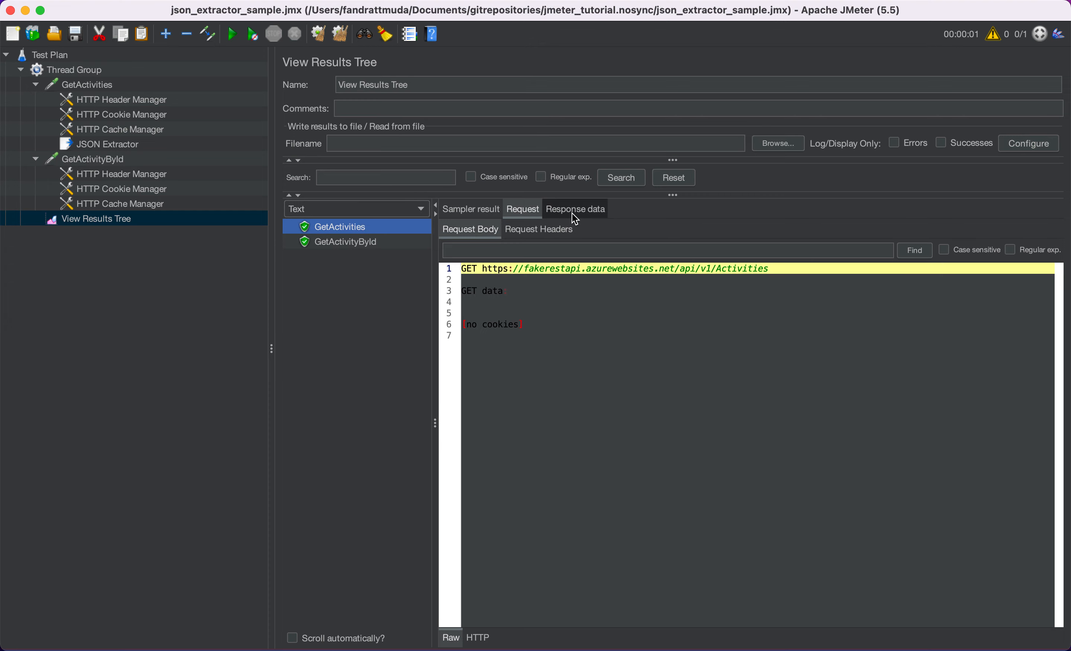
pyautogui.moveTo(508, 306); pyautogui.dragTo(802, 541)
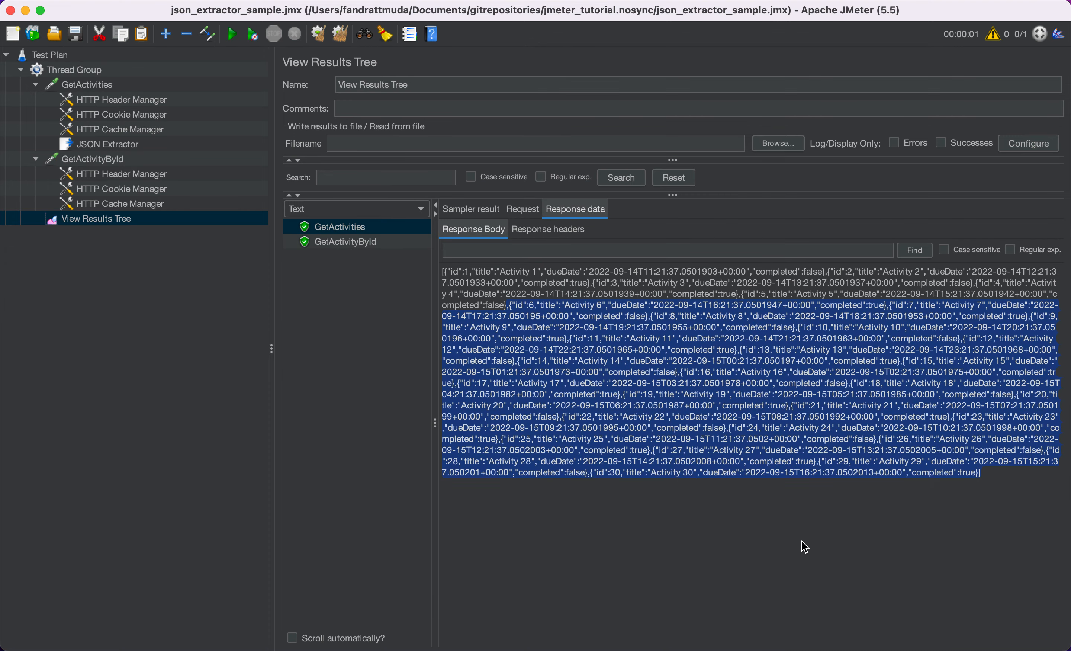
pyautogui.click(520, 208)
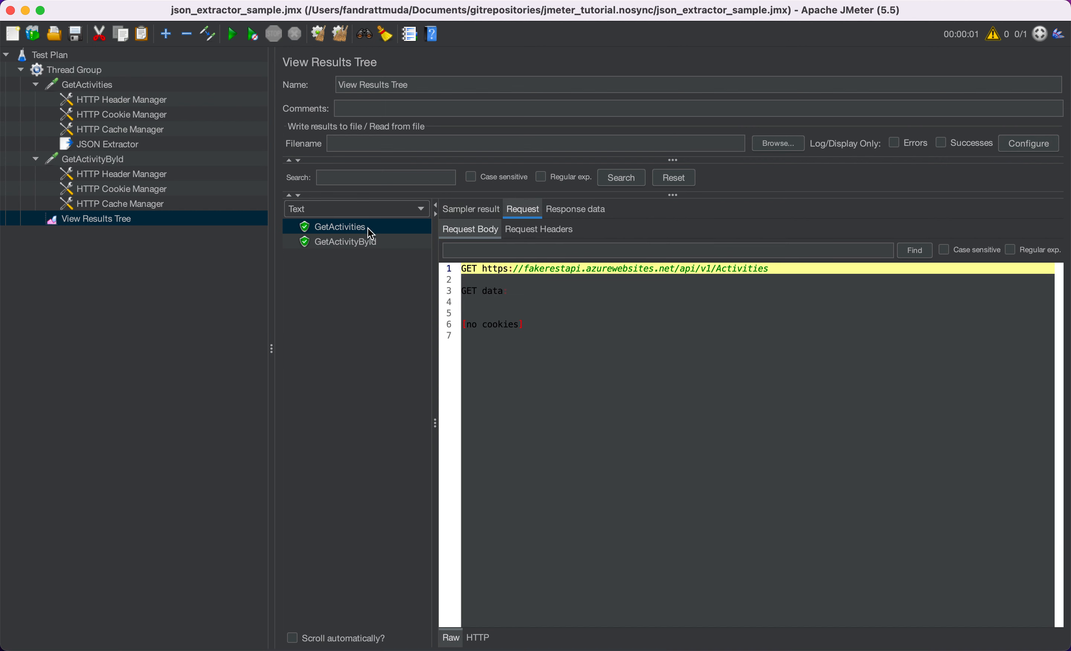
# Step: Compare the JSON Extractor's JSON Path expression with the path of the first activity's id in JSON Path Finder
pyautogui.click(132, 151)
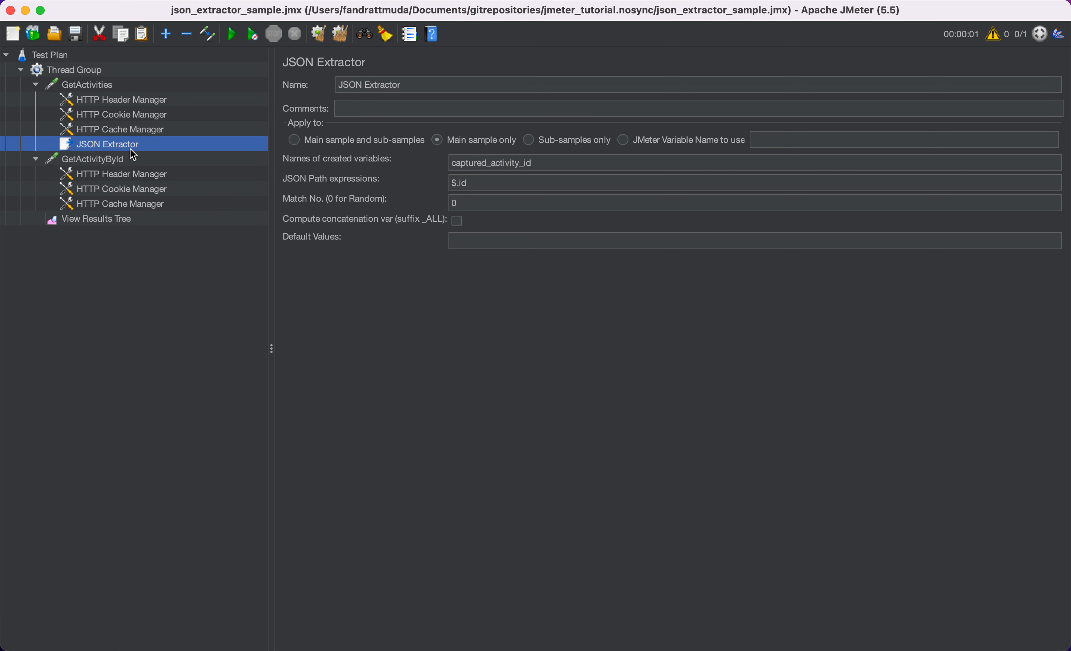
pyautogui.click(491, 184)
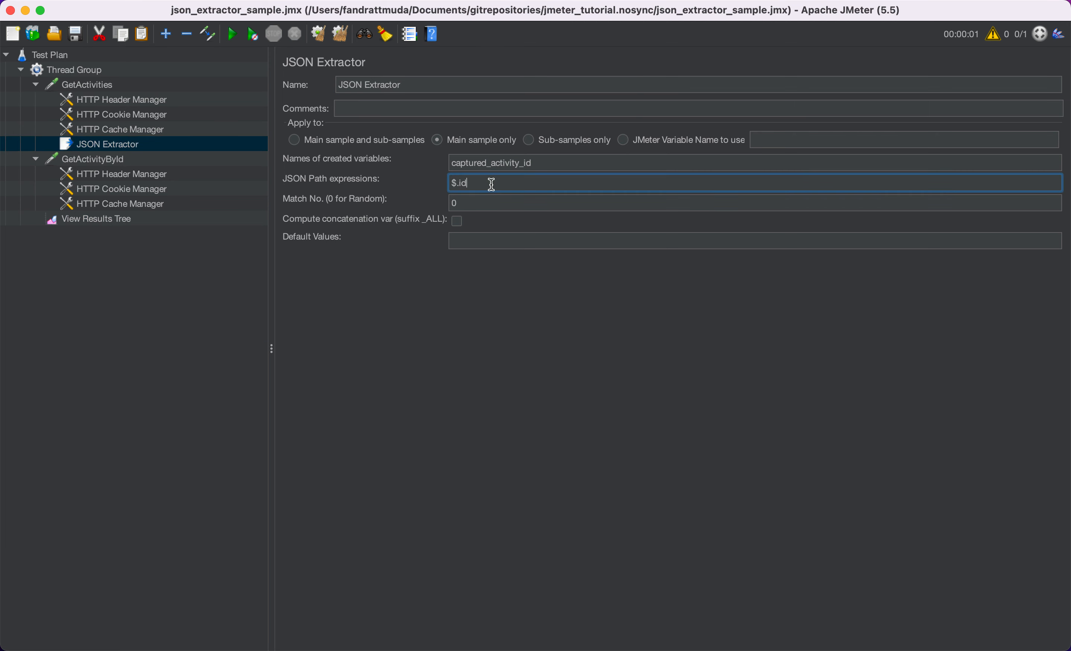
pyautogui.press('super+Tab')
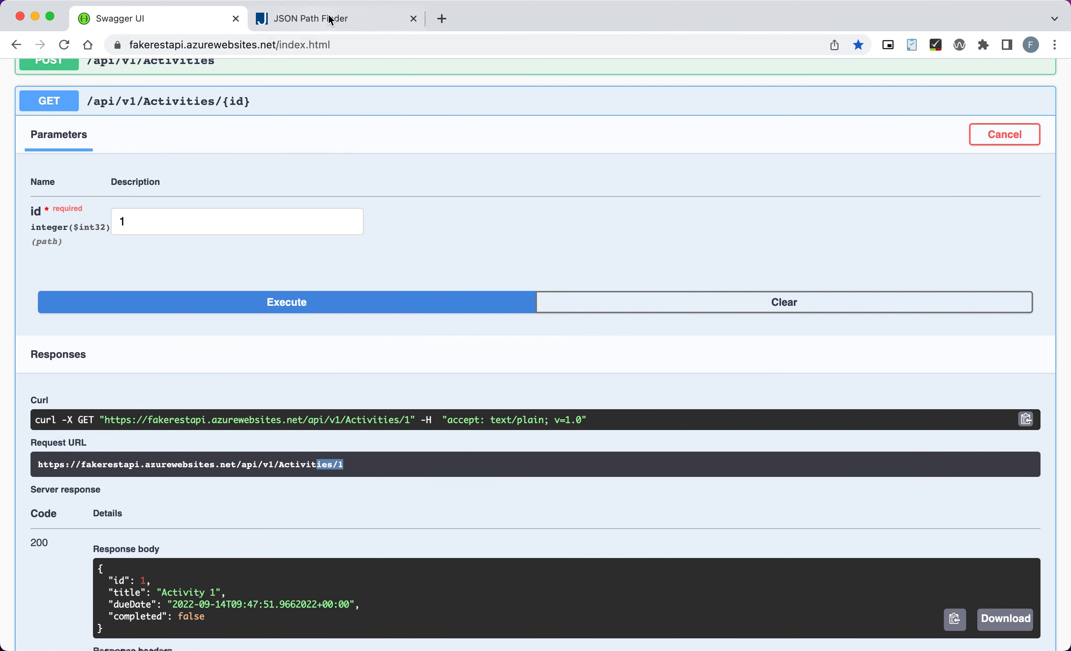
pyautogui.click(348, 25)
pyautogui.press('super+Up')
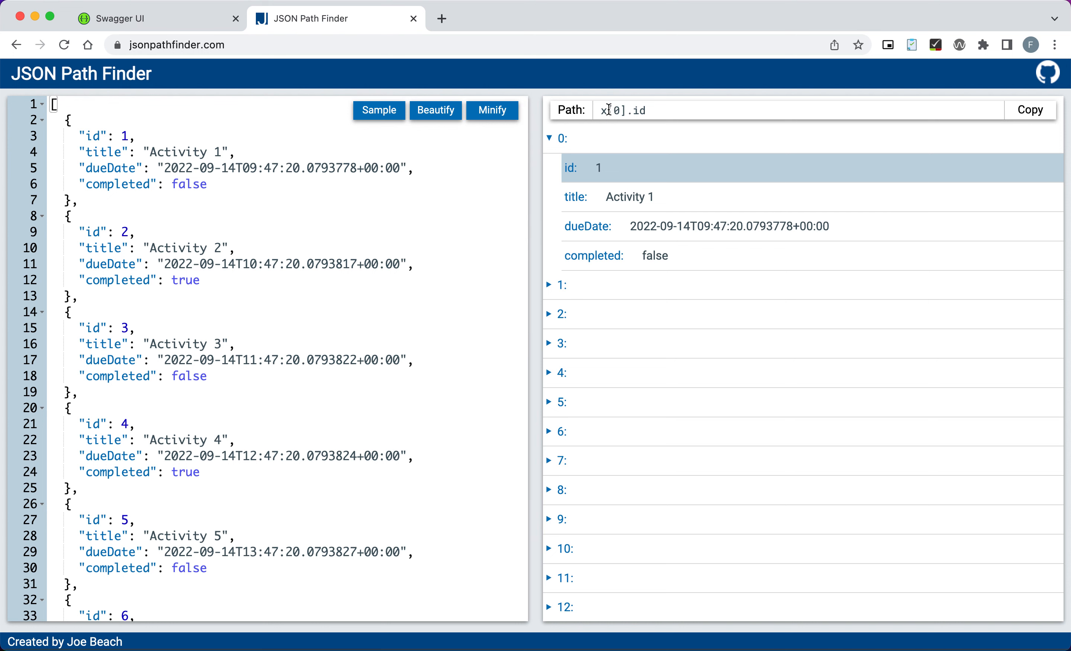
pyautogui.moveTo(599, 110); pyautogui.dragTo(671, 107)
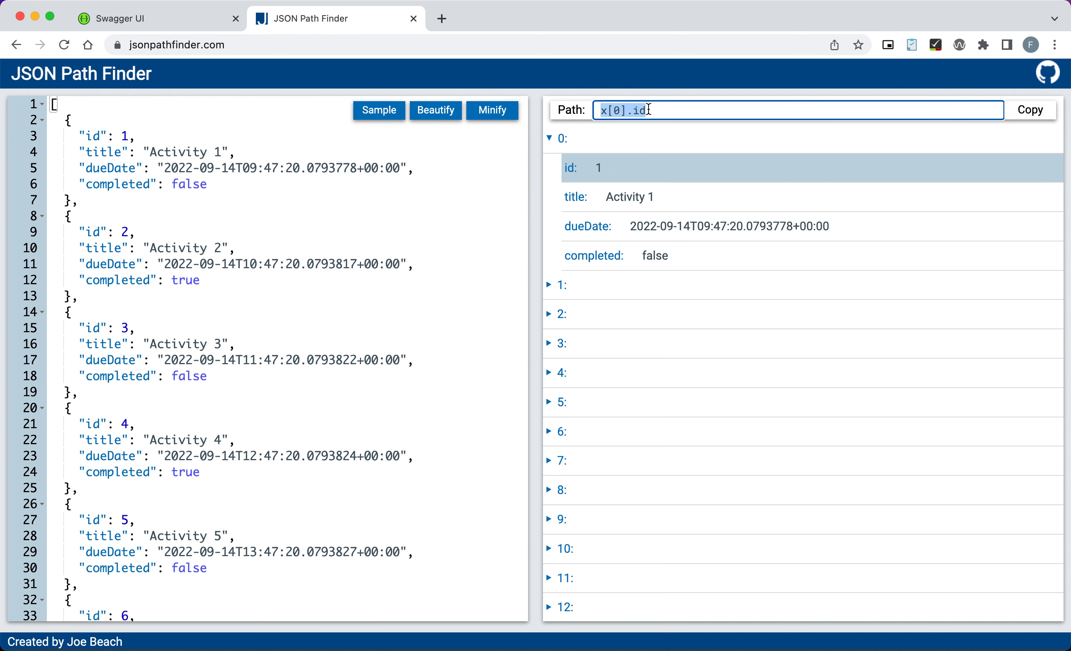
pyautogui.click(617, 112)
pyautogui.doubleClick(643, 110)
pyautogui.press('super+Tab')
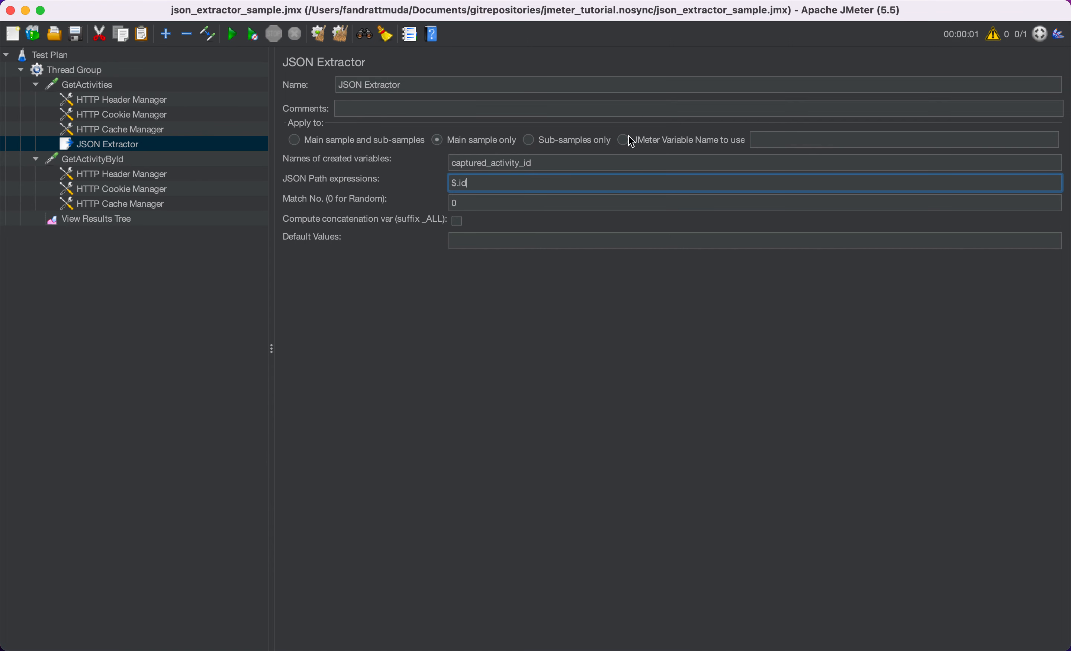
# Step: Set the JSON Extractor's JSON Path expression to $..id and run the test plan
pyautogui.click(457, 181)
pyautogui.write('.')
pyautogui.click(231, 39)
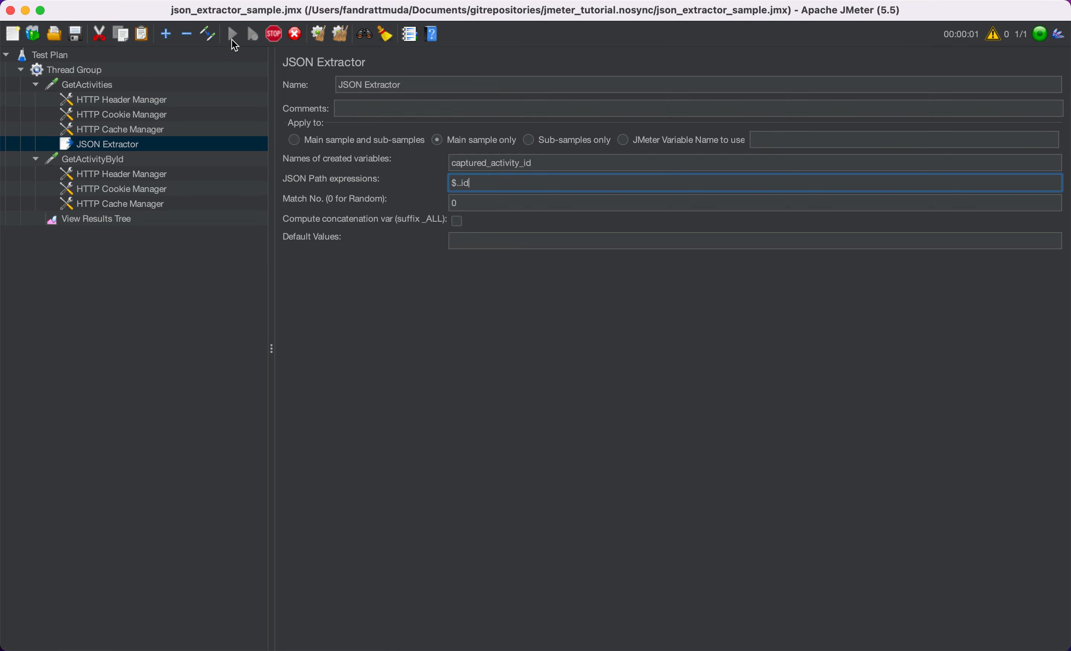
# Step: Examine the request URLs of the latest GetActivities and GetActivityById samples in View Results Tree
pyautogui.click(139, 230)
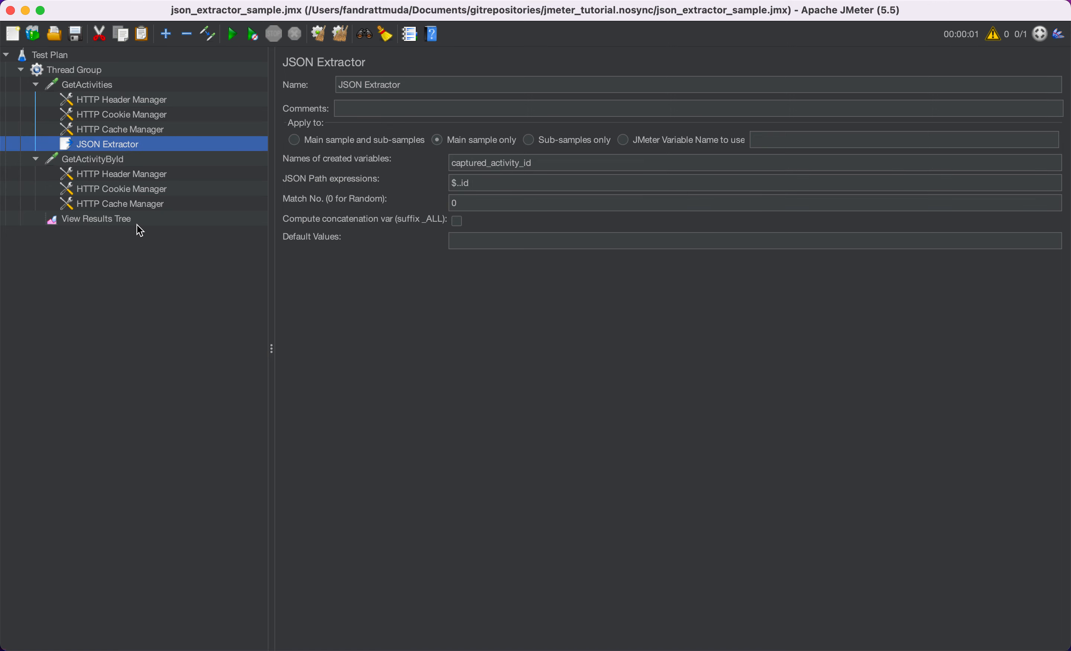
pyautogui.click(118, 222)
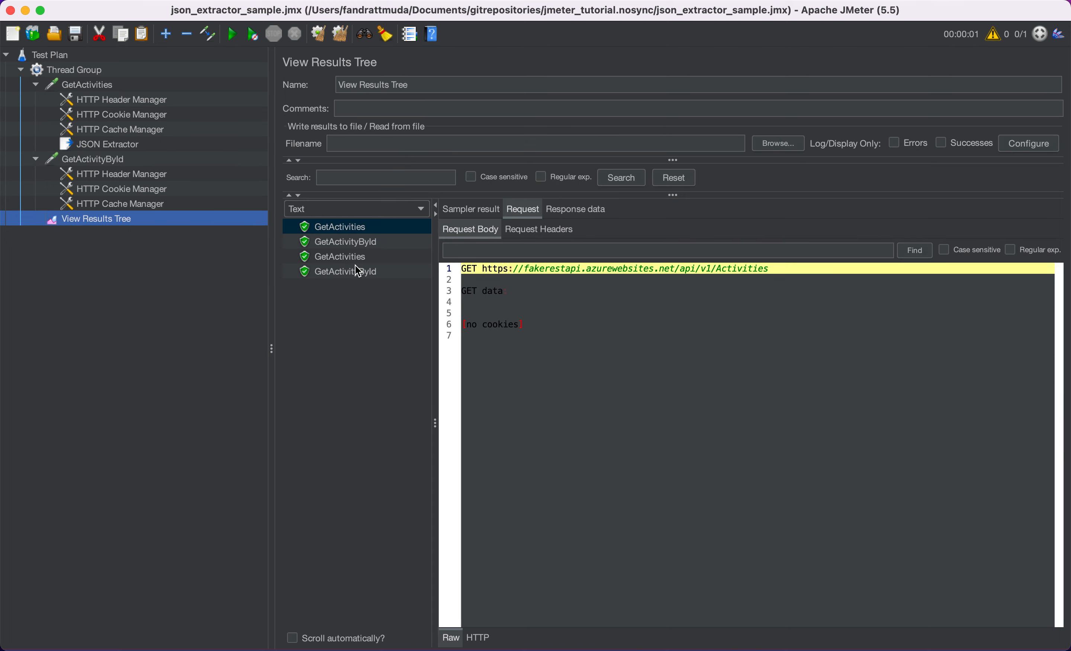
pyautogui.click(368, 257)
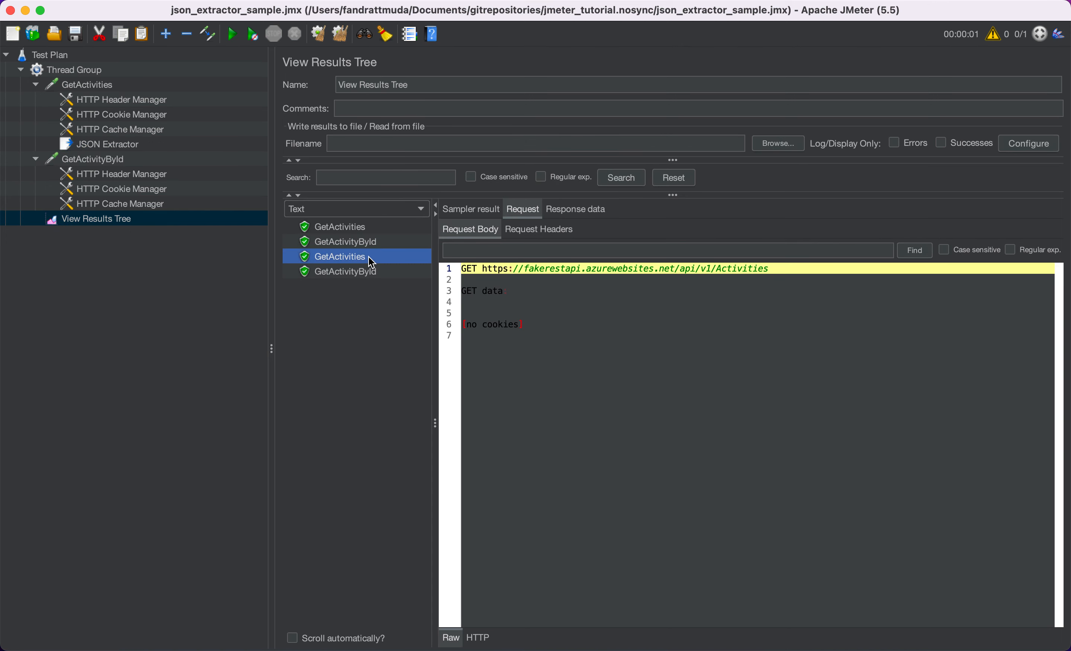
pyautogui.click(351, 272)
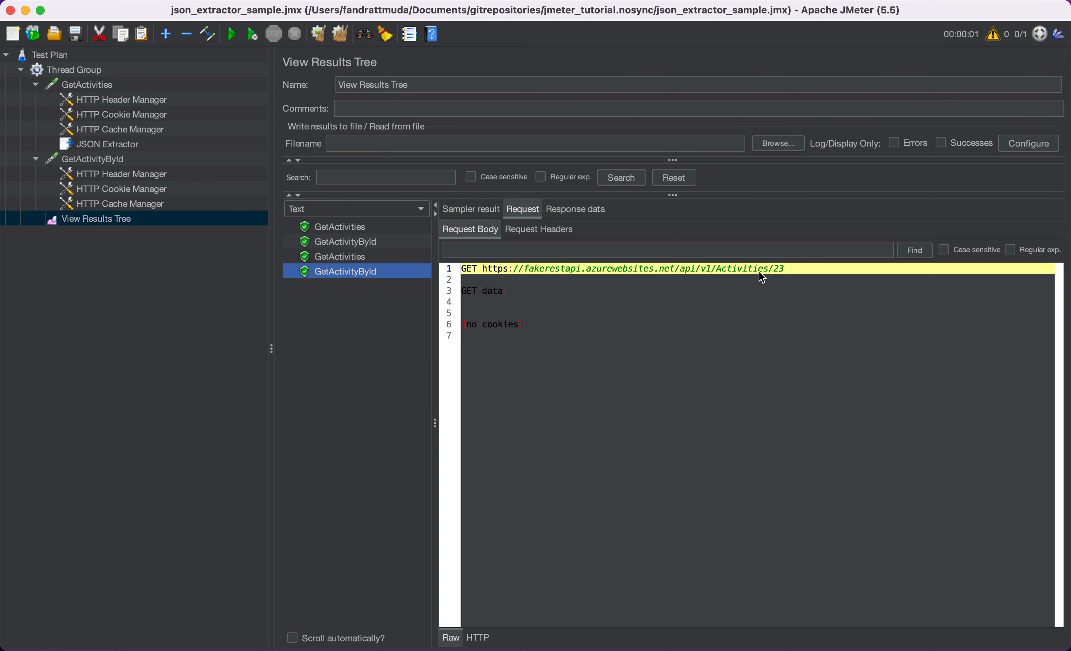
# Step: Review the JSON Extractor's expression and the variable in GetActivityById's path against the ID sent in the latest request
pyautogui.click(132, 145)
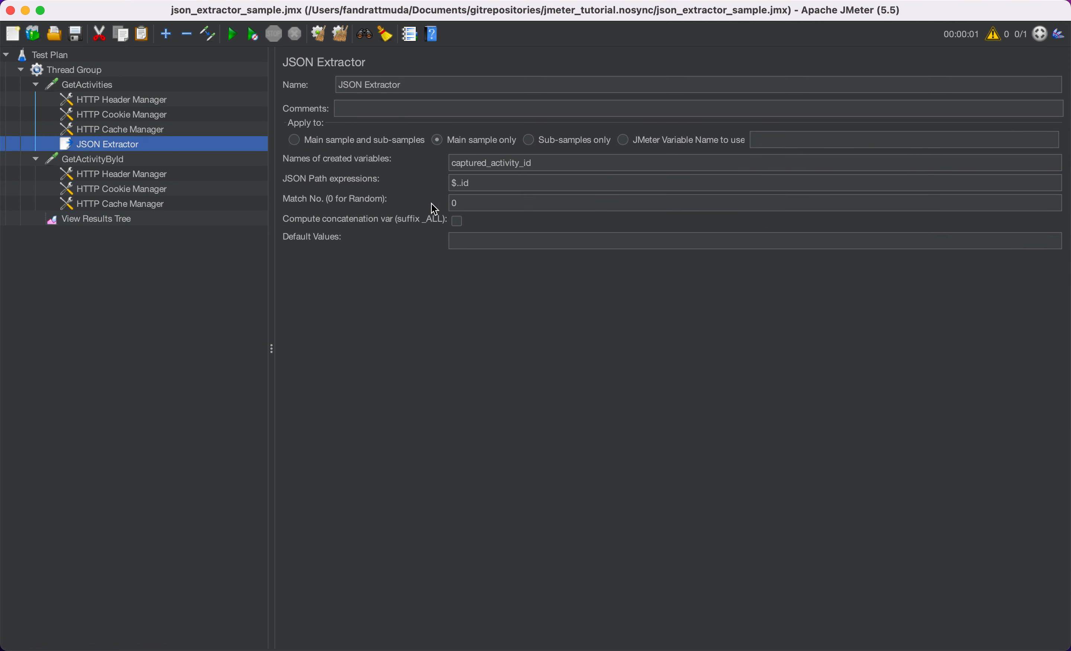
pyautogui.click(457, 184)
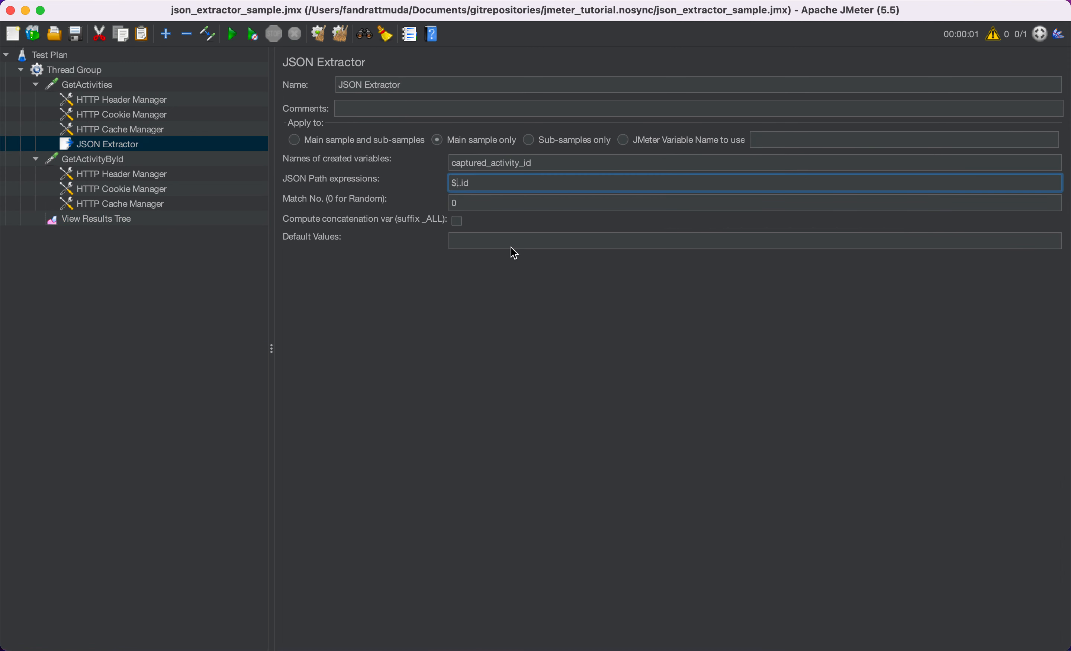
pyautogui.press('super+a')
pyautogui.click(124, 167)
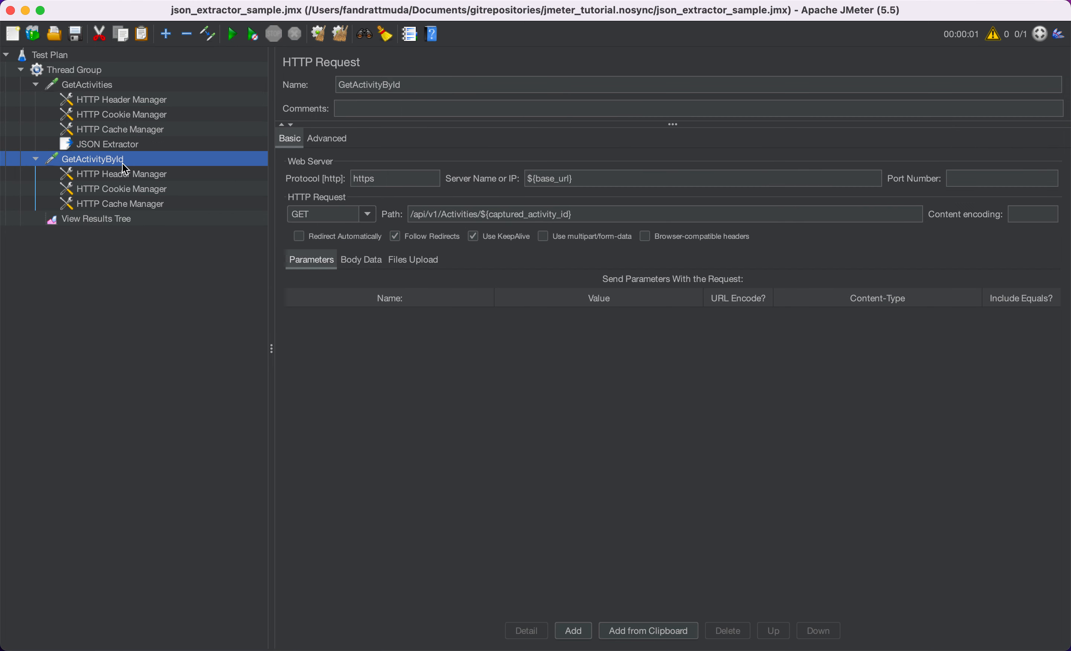
pyautogui.click(132, 219)
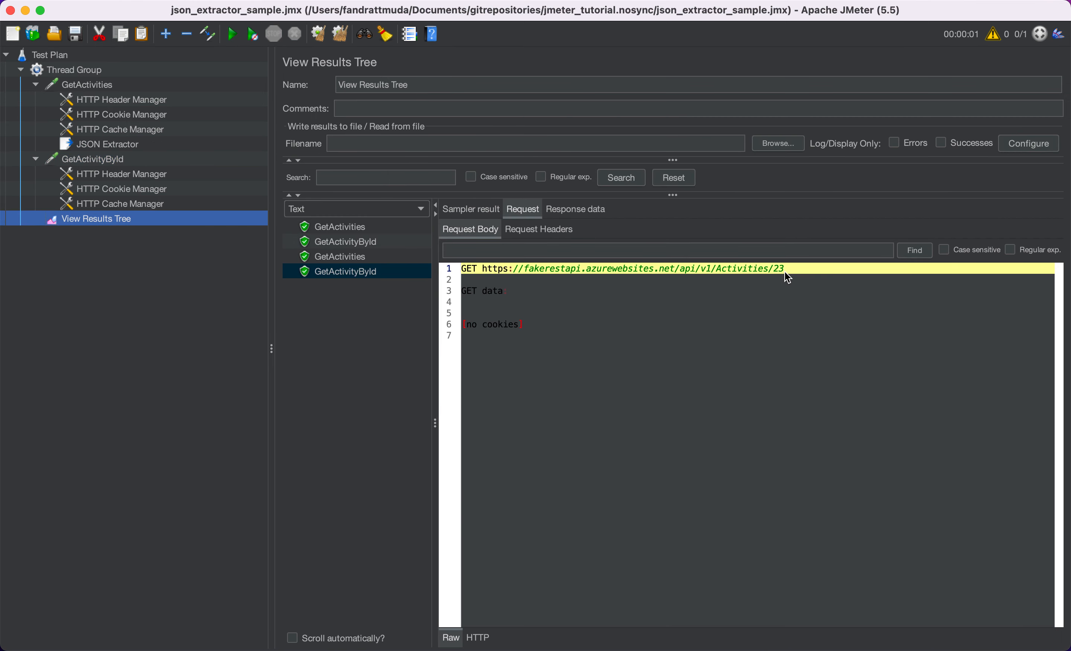
pyautogui.click(386, 257)
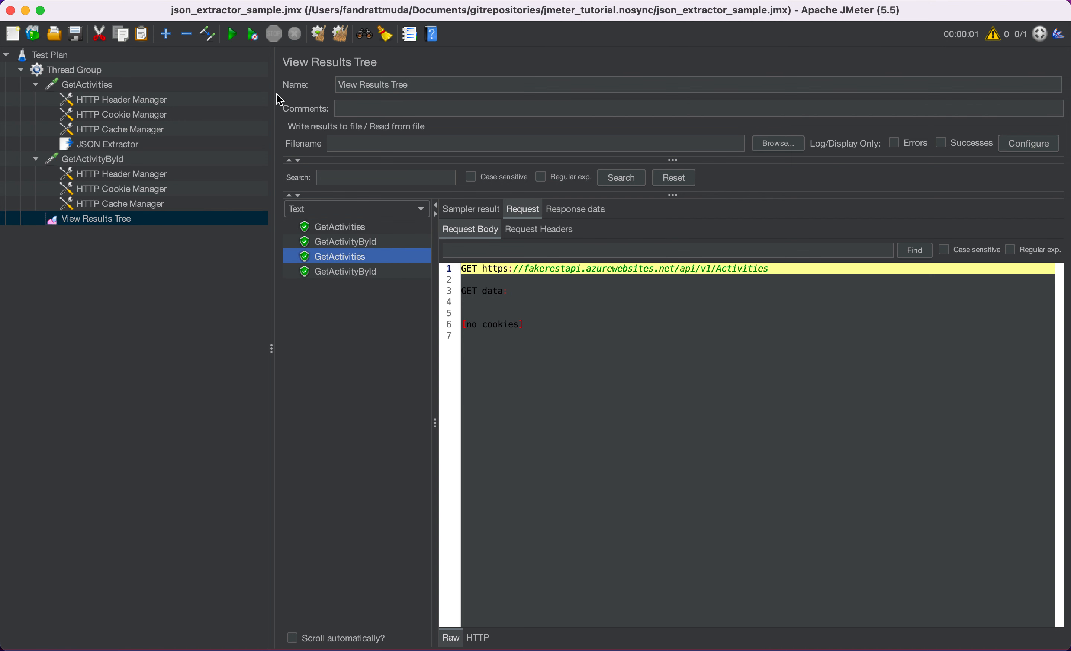
# Step: Clear all results, and rerun the test plan with the JSON Extractor's Match No. set to 1
pyautogui.click(339, 36)
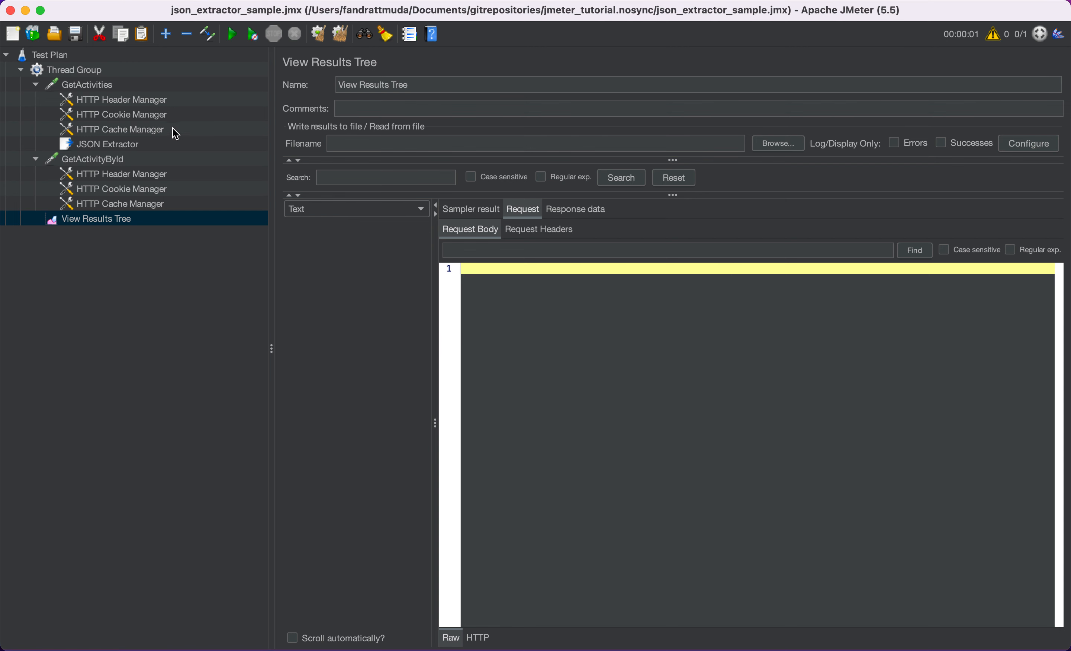
pyautogui.click(155, 143)
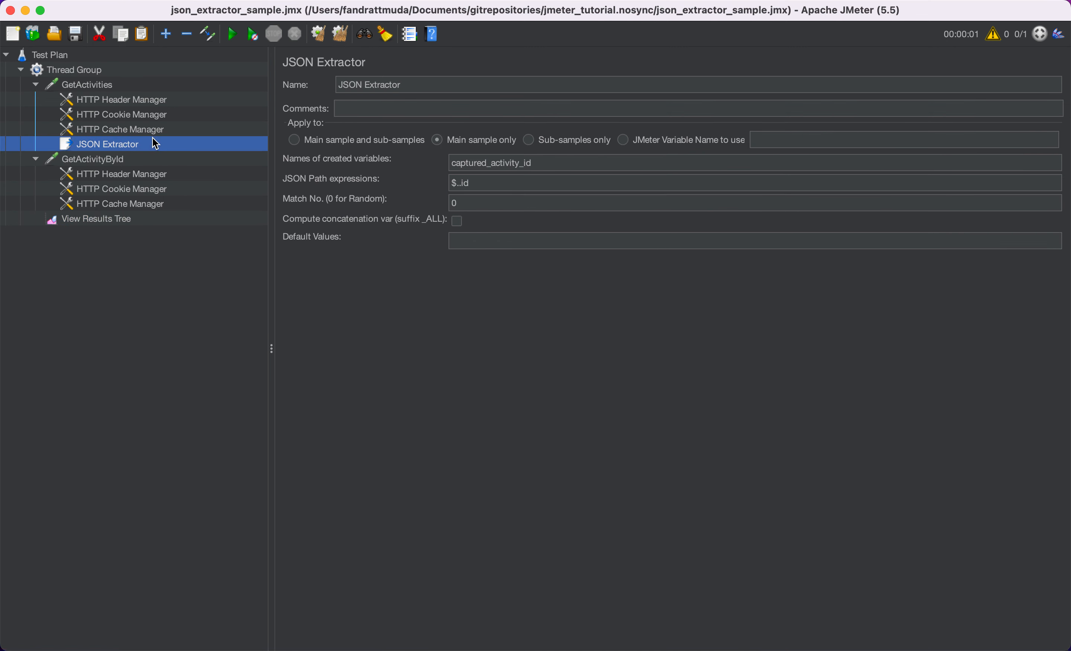
pyautogui.click(504, 204)
pyautogui.doubleClick(503, 203)
pyautogui.write('1')
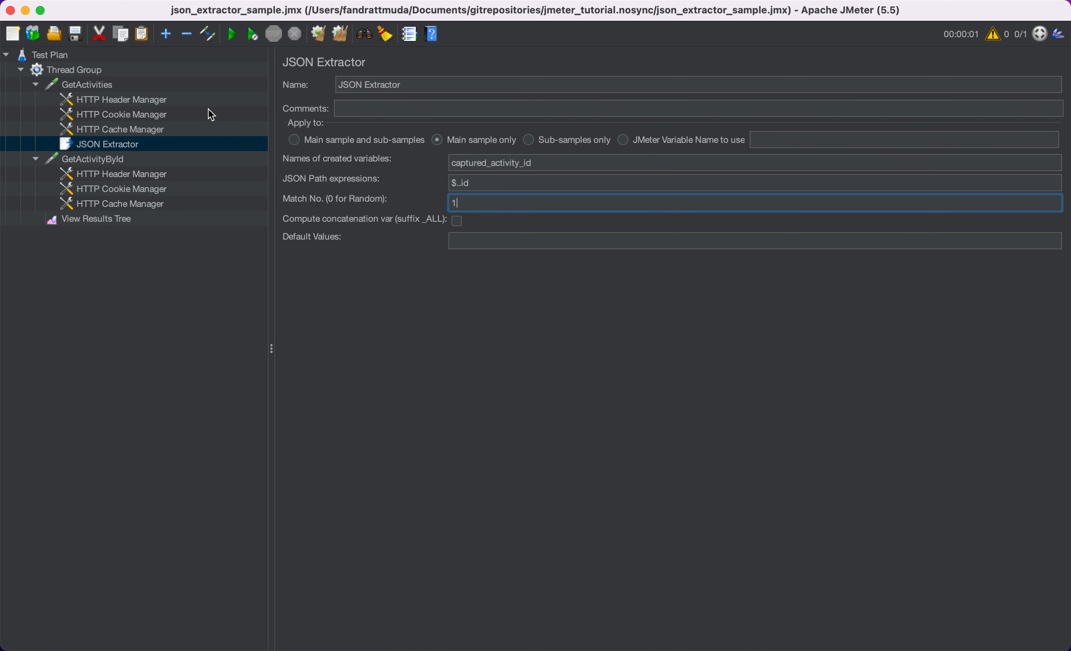
pyautogui.click(232, 33)
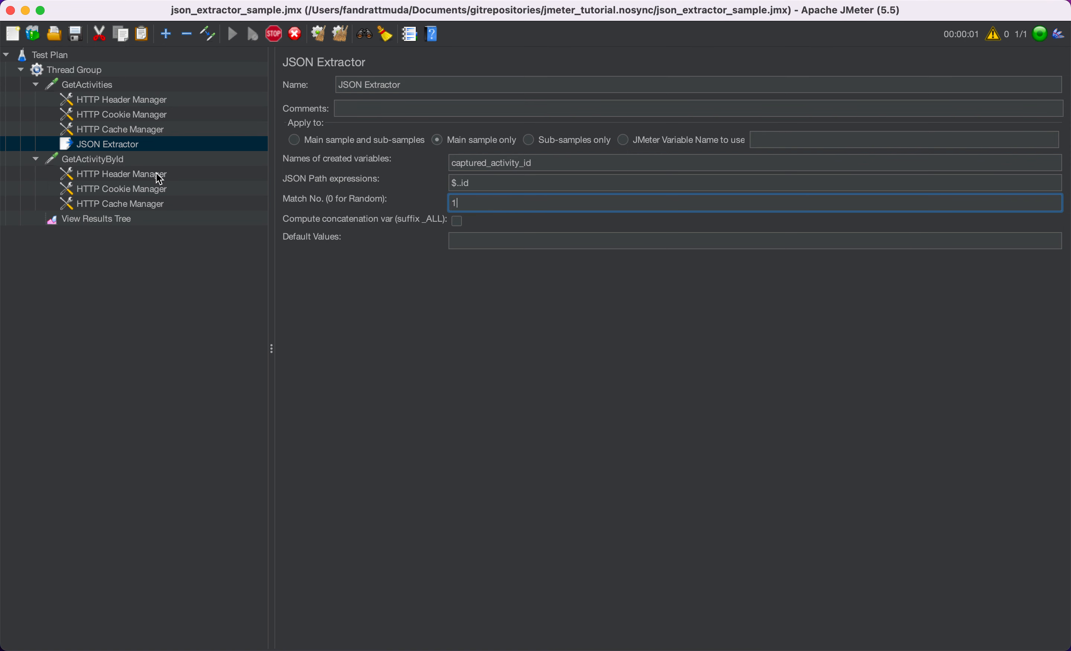
# Step: Compare the new response bodies of GetActivities and GetActivityById, and return to the JSON Extractor's settings
pyautogui.click(154, 219)
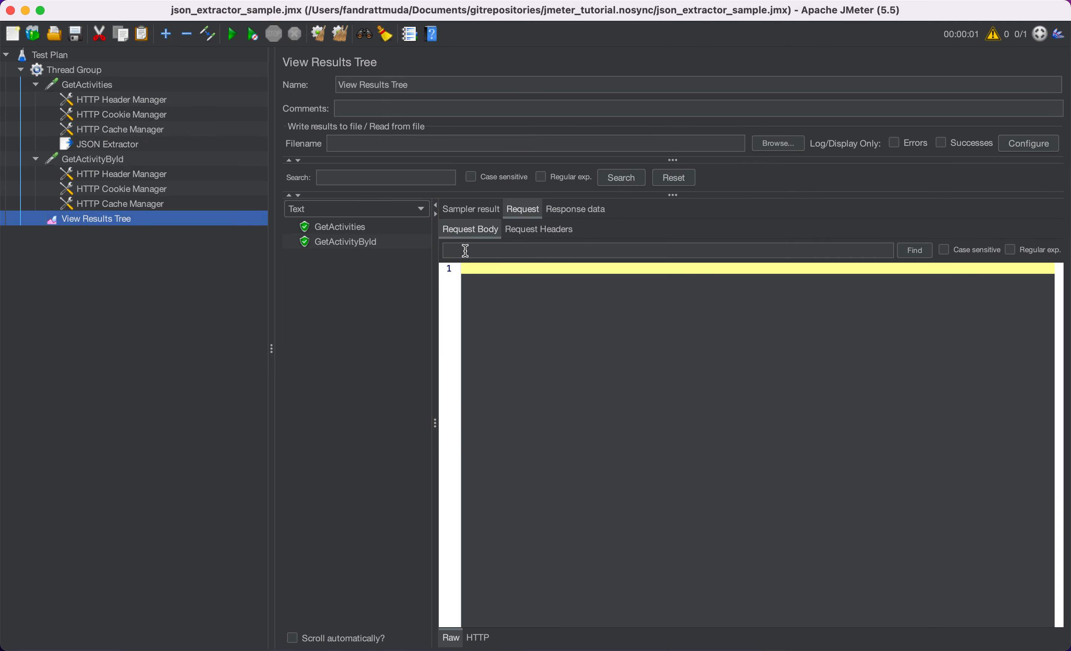
pyautogui.click(353, 230)
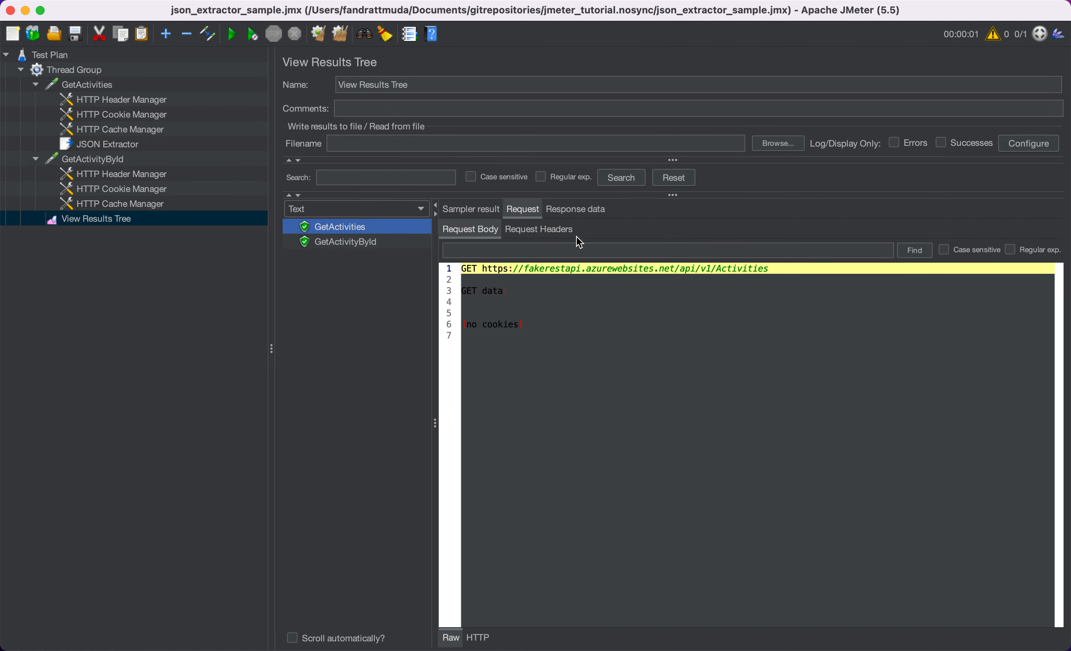
pyautogui.click(580, 213)
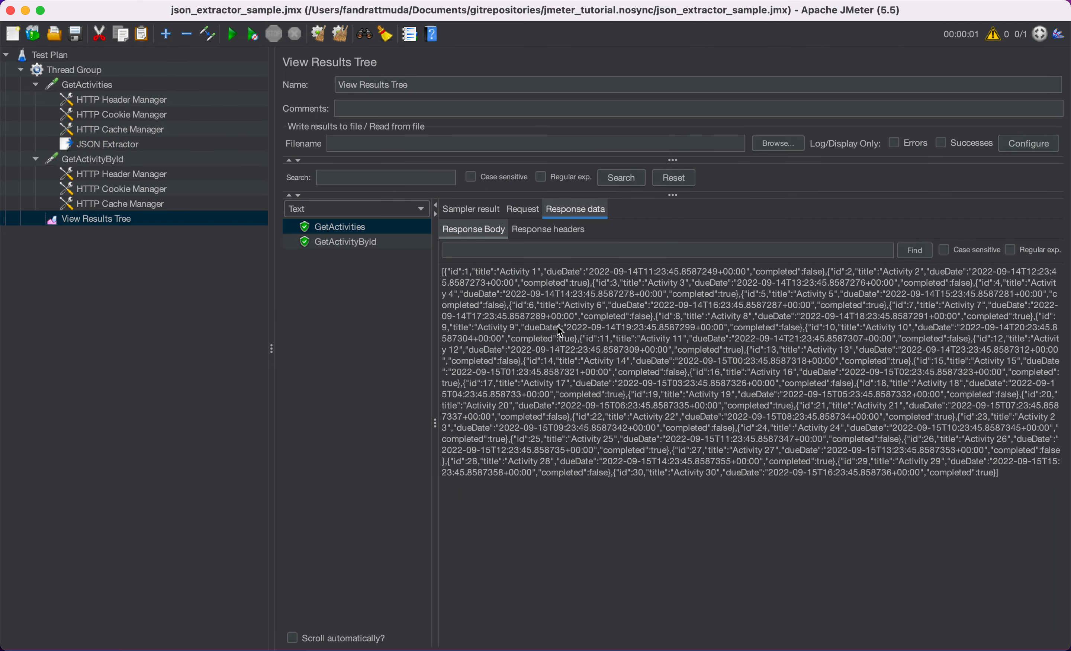
pyautogui.click(347, 244)
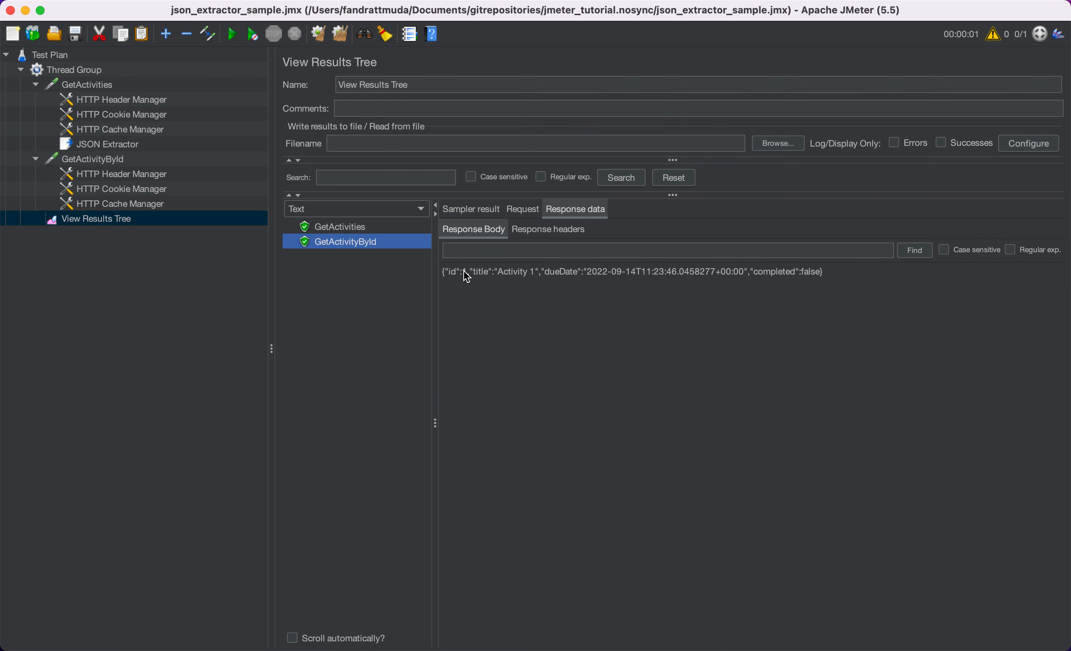
pyautogui.click(137, 149)
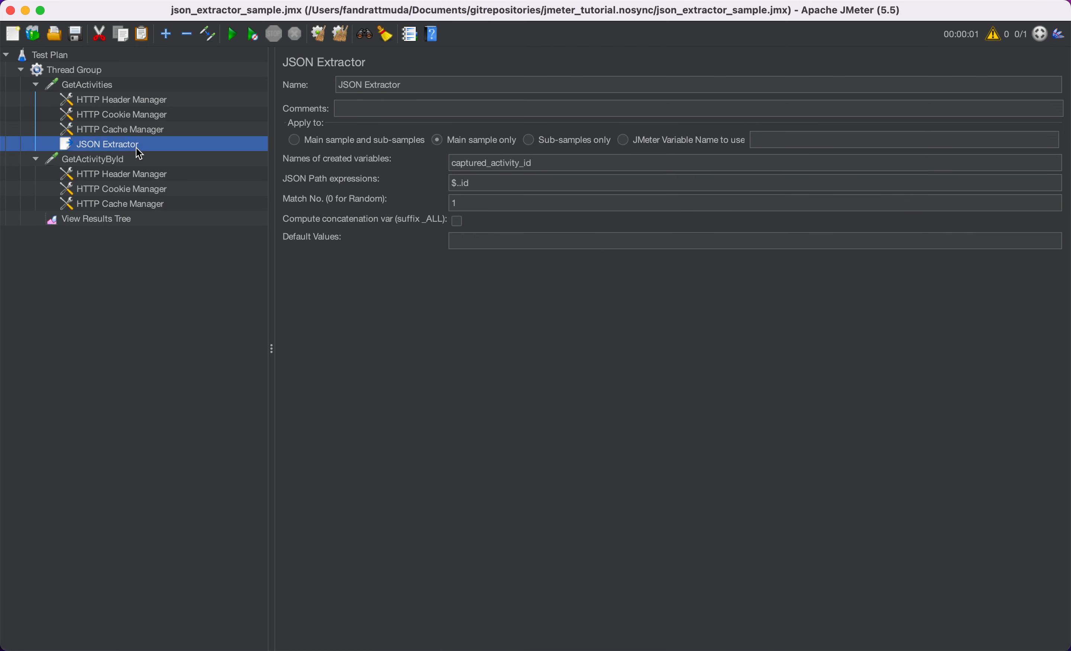
# Step: Examine the first activity record in the GetActivities response body in View Results Tree
pyautogui.click(88, 218)
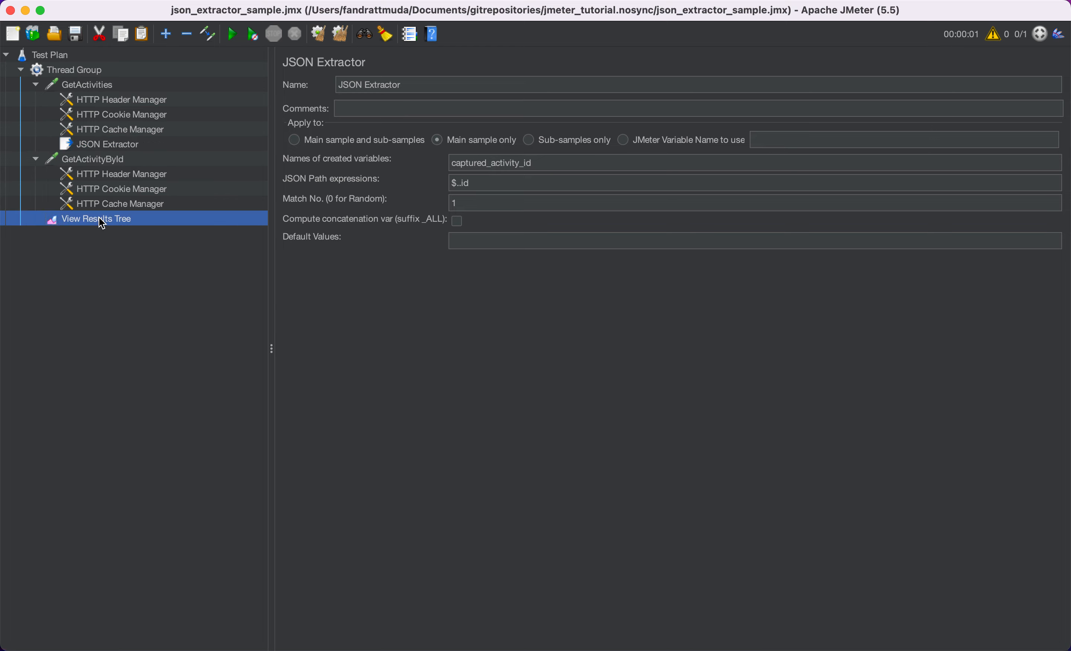
pyautogui.click(340, 226)
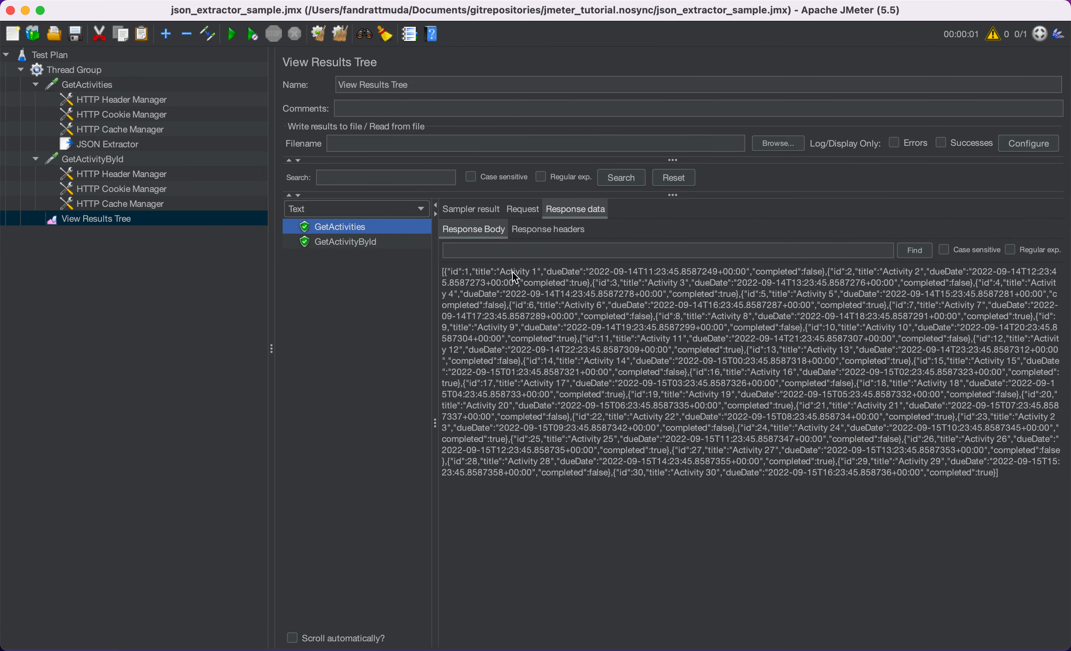
pyautogui.moveTo(447, 272); pyautogui.dragTo(485, 274)
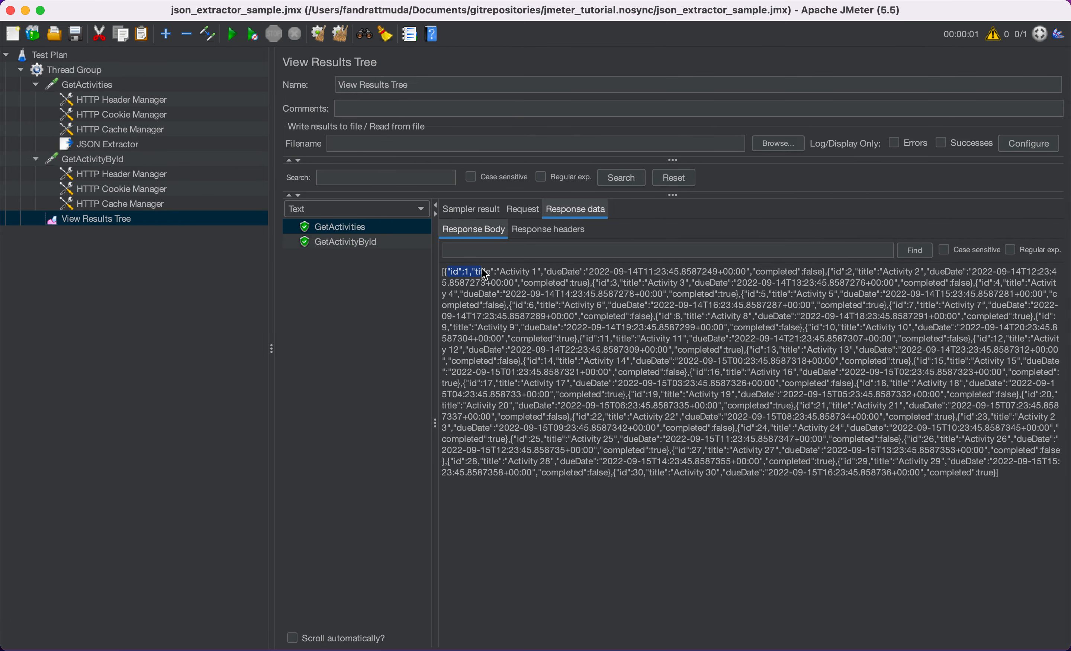
# Step: Set the JSON Extractor's Match No. to 0 for a random match, and rerun the test plan
pyautogui.click(151, 145)
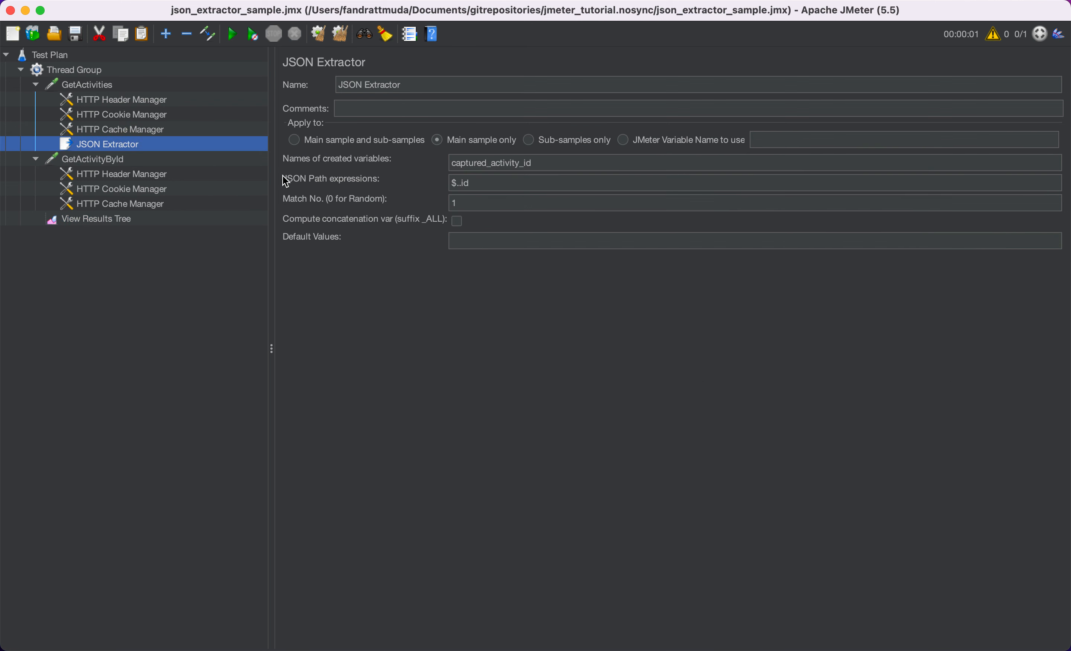
pyautogui.click(469, 201)
pyautogui.press('BackSpace')
pyautogui.write('0')
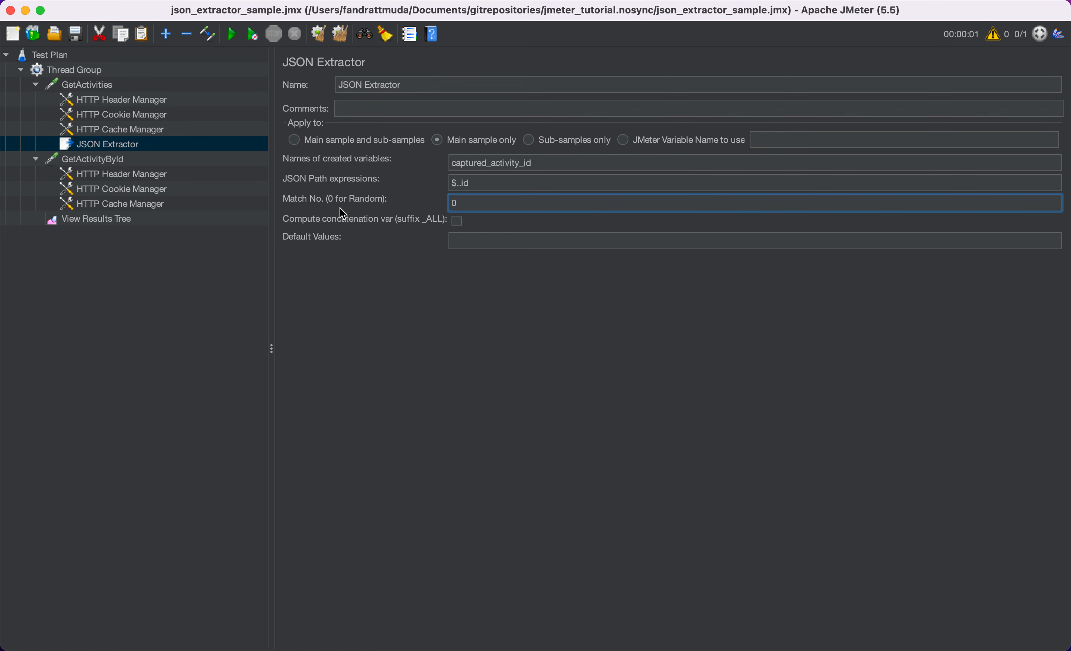
pyautogui.click(239, 37)
# Step: Inspect the latest GetActivities and GetActivityById samples in View Results Tree, including GetActivityById's response body and request URL
pyautogui.click(107, 219)
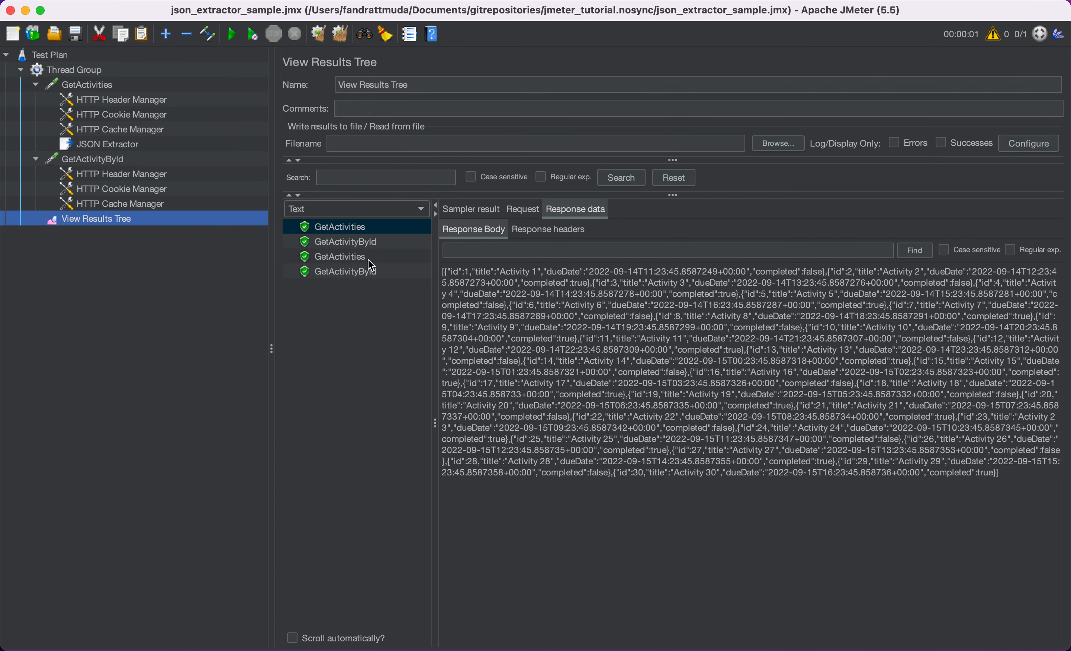
pyautogui.click(368, 258)
pyautogui.click(376, 272)
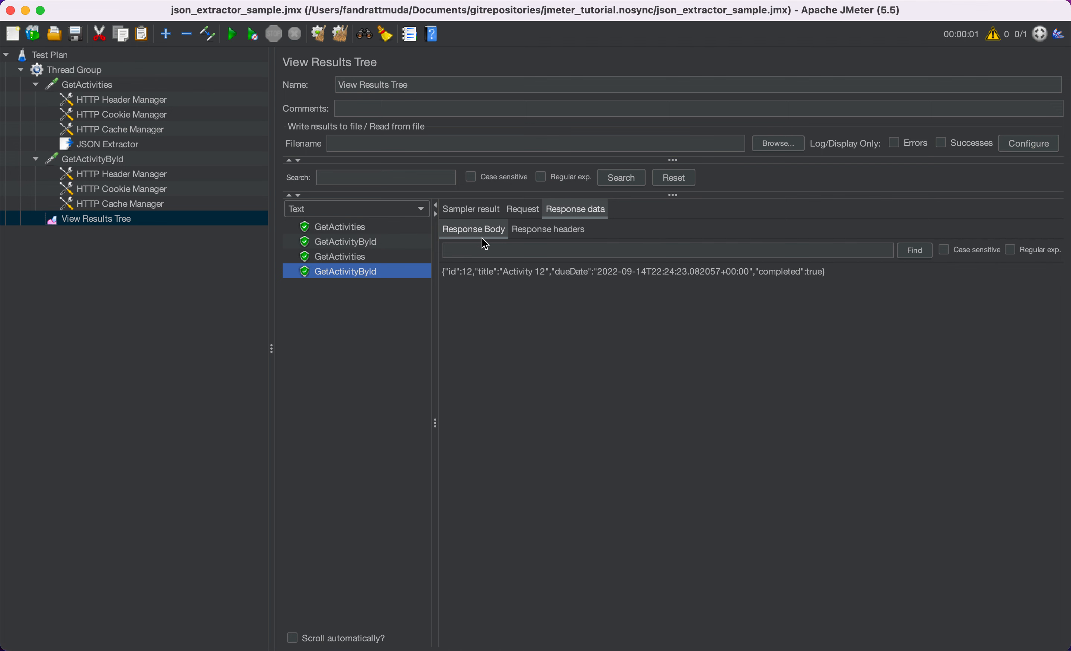
pyautogui.click(523, 215)
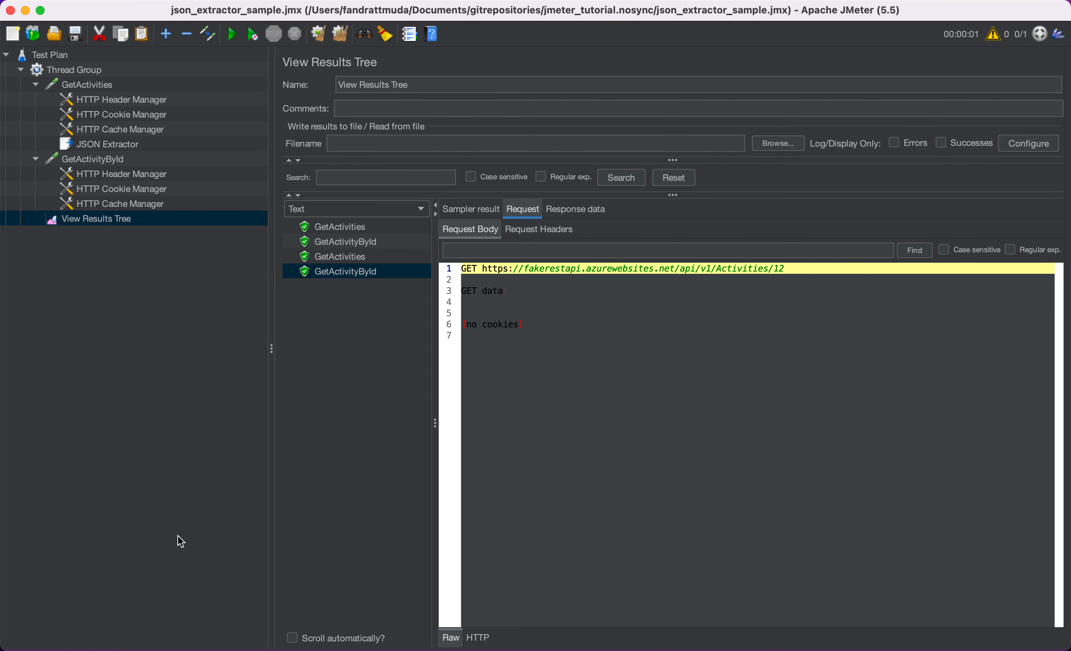
# Step: Compare the request paths of GetActivities and GetActivityById, highlighting the ${captured_activity_id} variable in GetActivityById's path
pyautogui.click(151, 159)
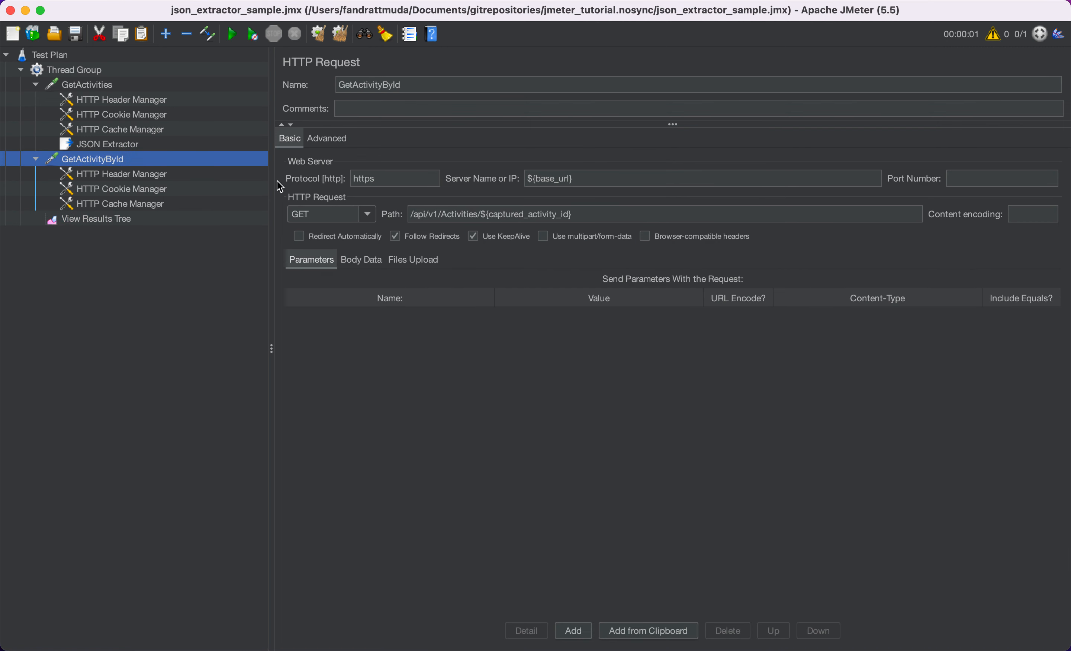
pyautogui.moveTo(482, 215); pyautogui.dragTo(609, 223)
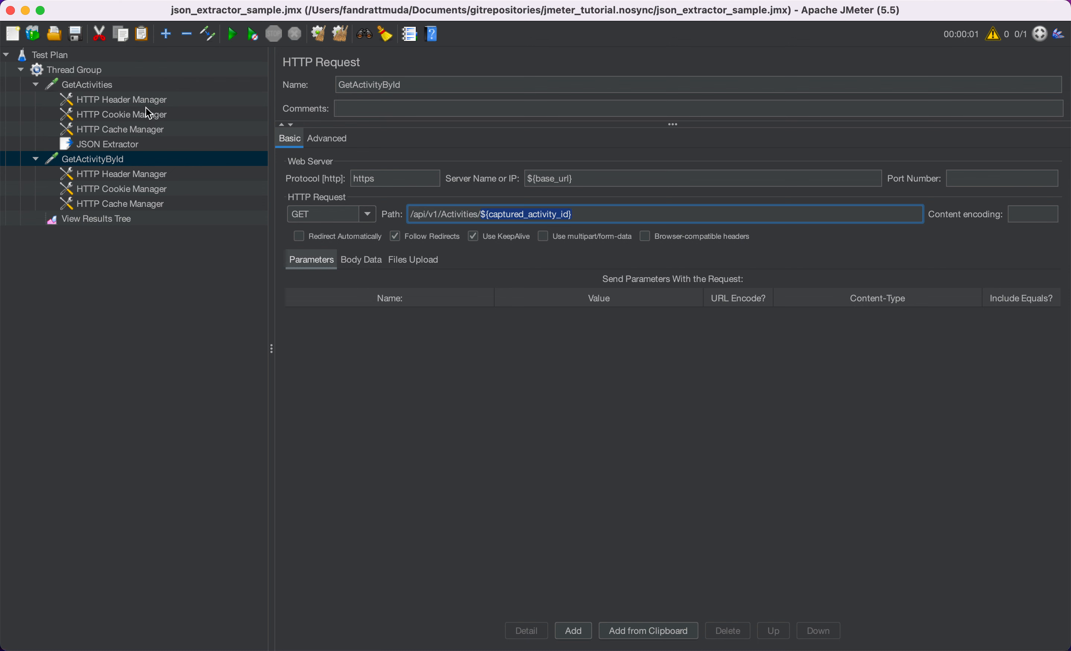
pyautogui.click(143, 84)
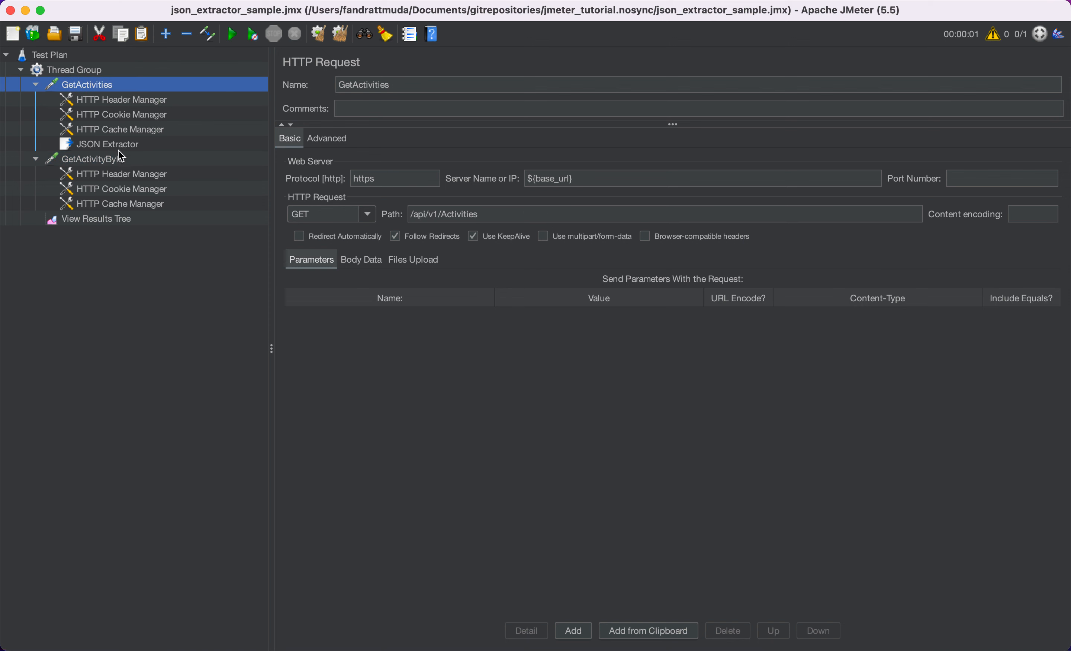
pyautogui.click(115, 161)
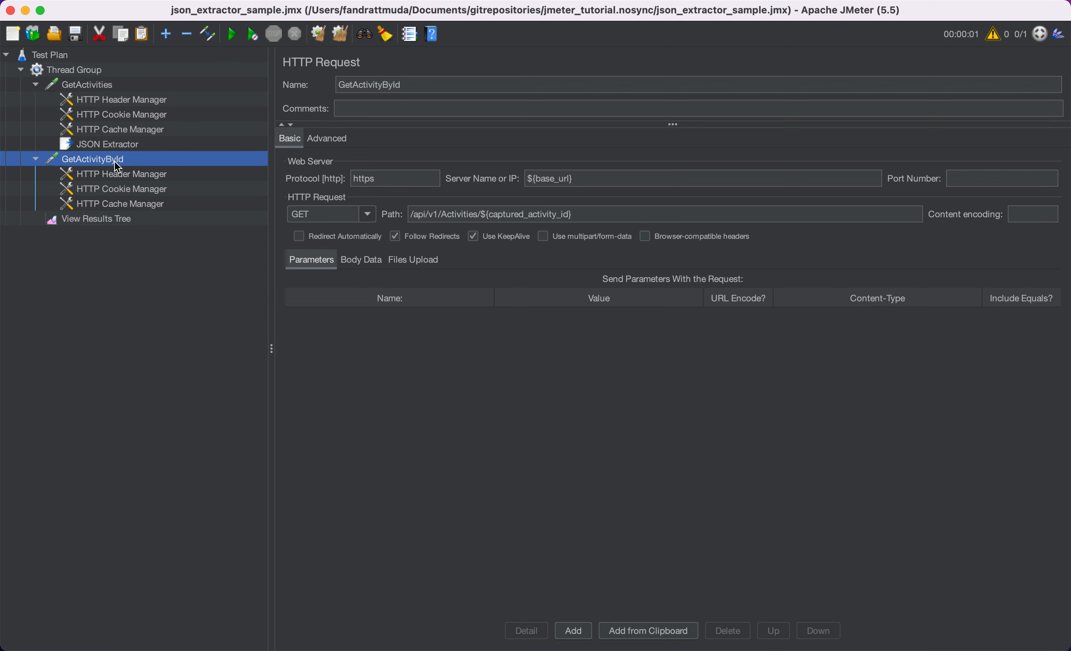
pyautogui.click(123, 92)
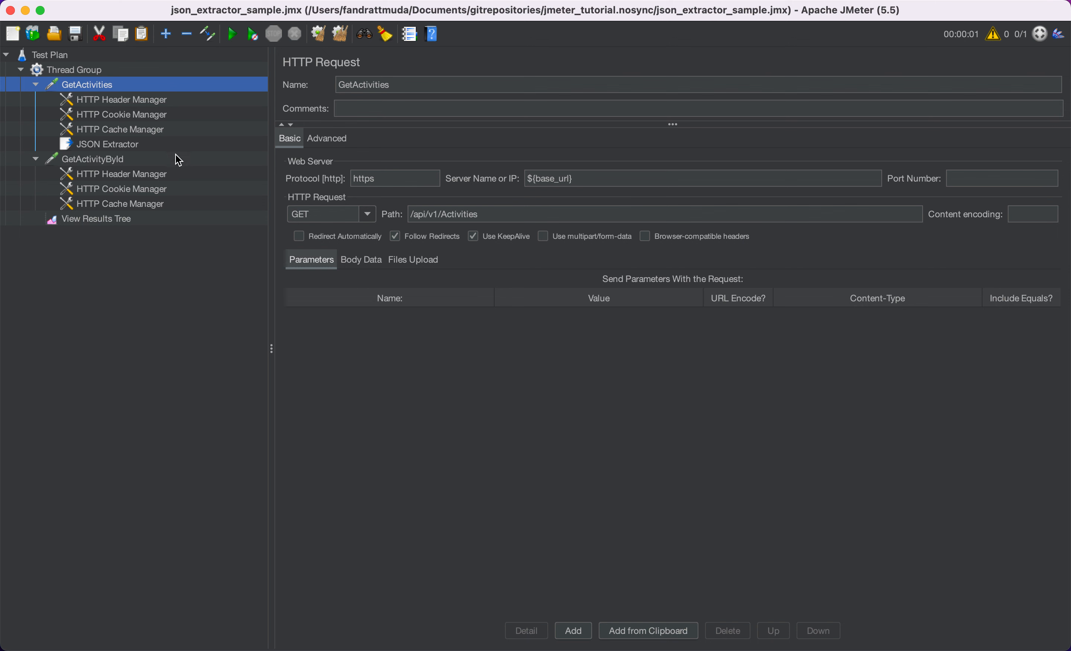
pyautogui.click(178, 168)
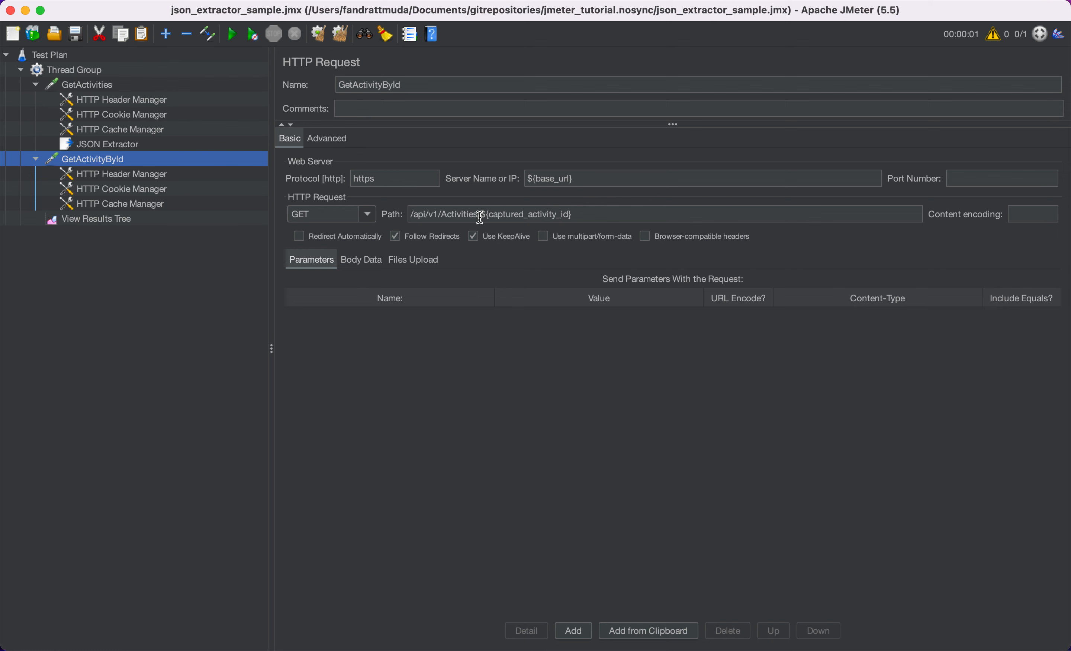
pyautogui.moveTo(480, 217); pyautogui.dragTo(610, 215)
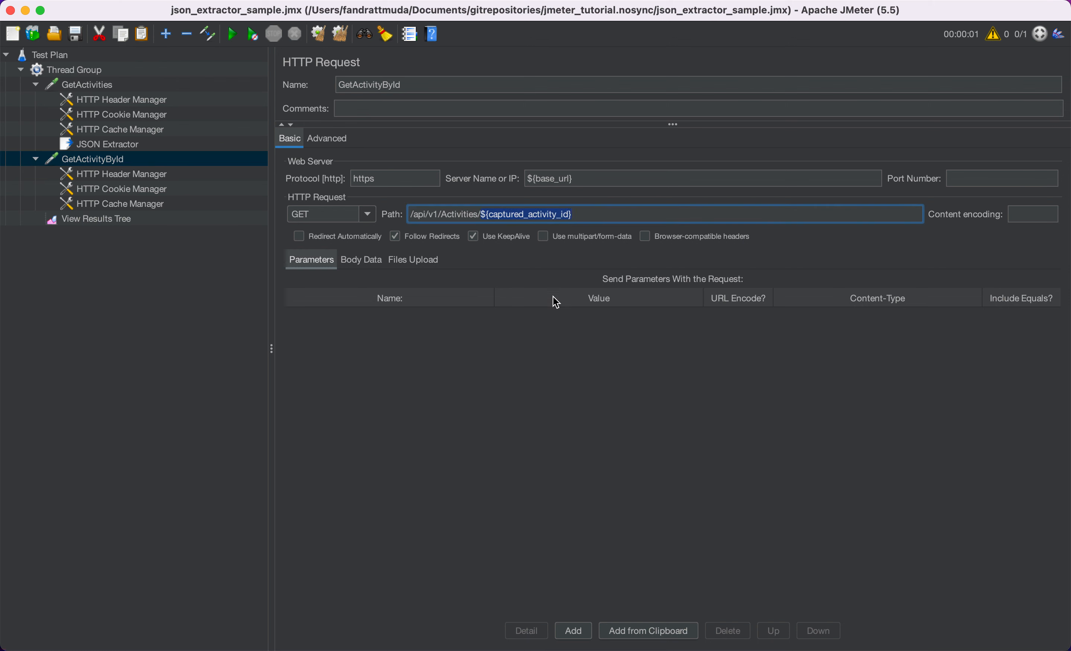